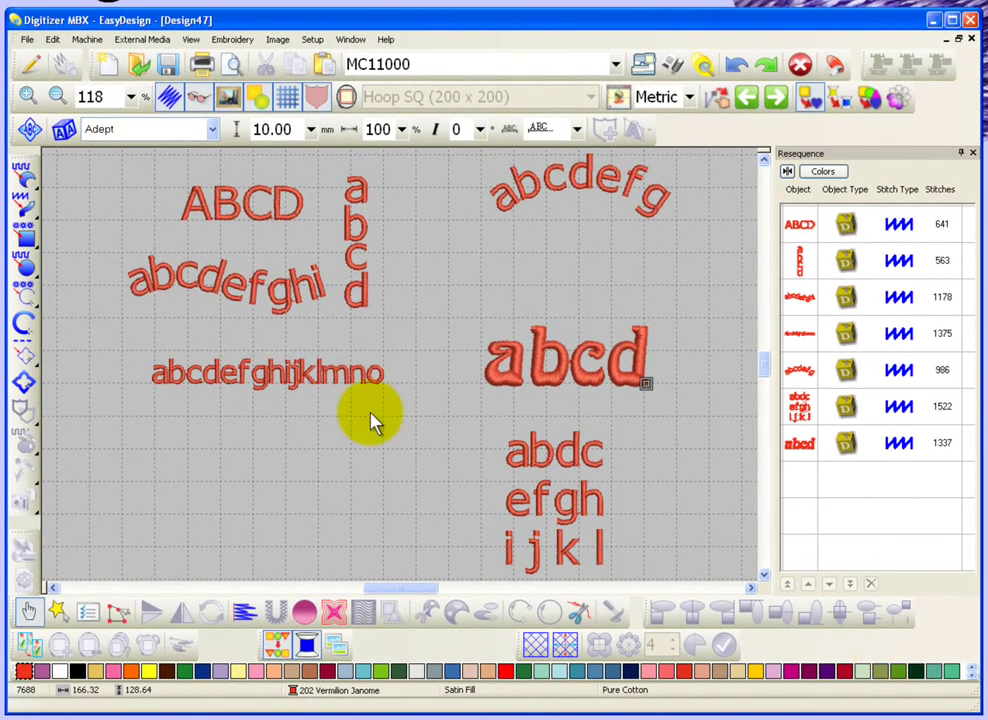
Zoom in on the ABCD lettering, select it, and display its reshape control points
{"action": "key", "text": "z"}
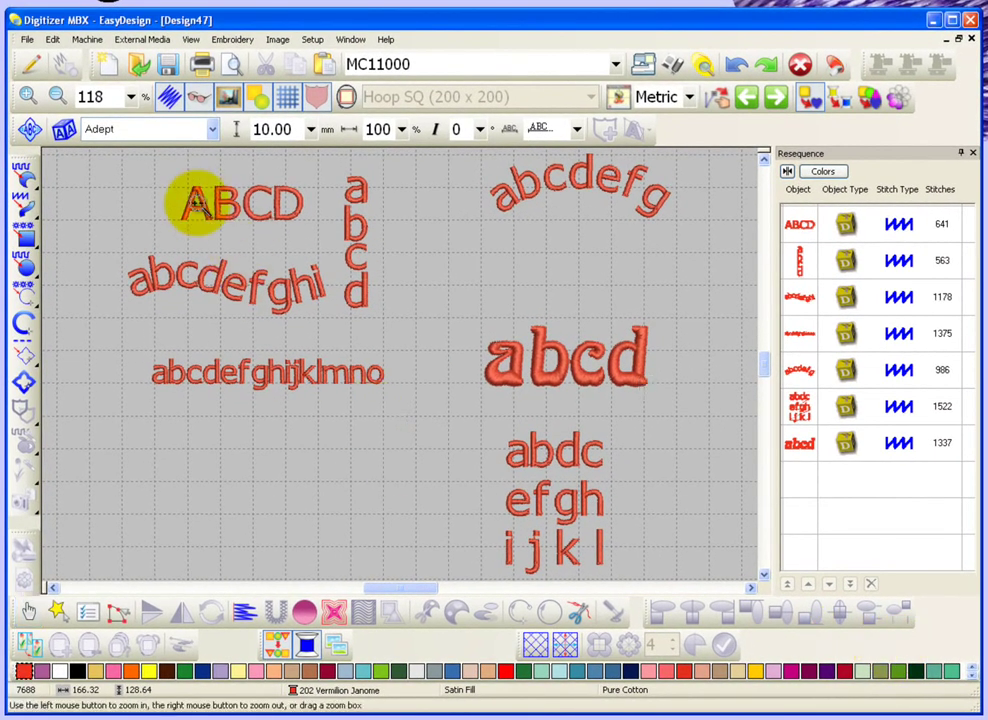
{"action": "left_click_drag", "start_coordinate": [169, 178], "coordinate": [316, 237]}
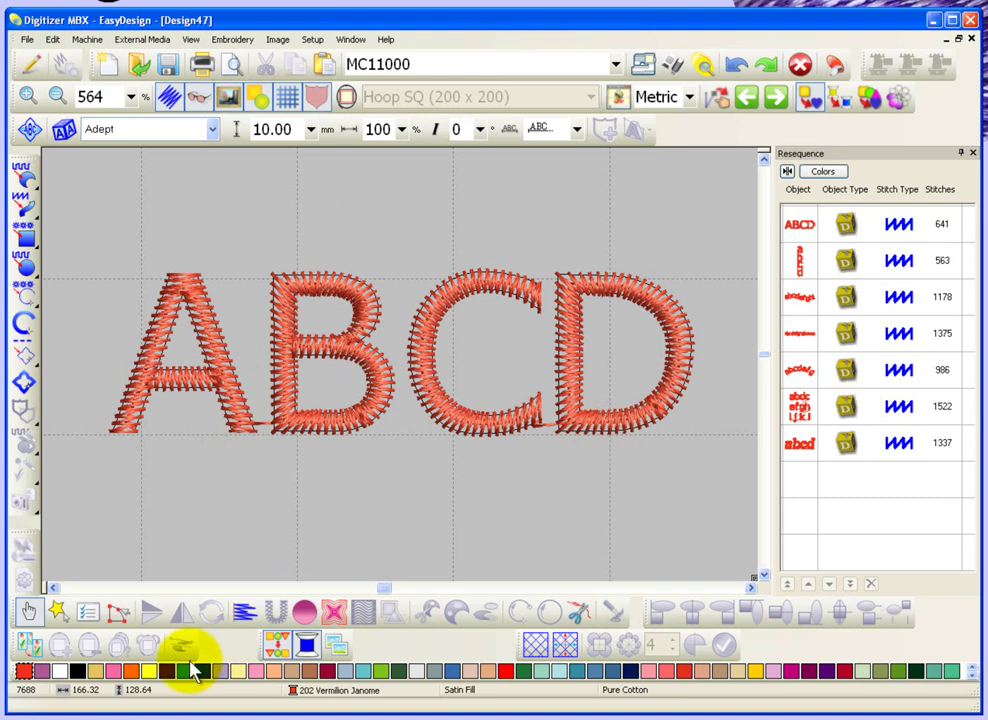
{"action": "left_click", "coordinate": [228, 372]}
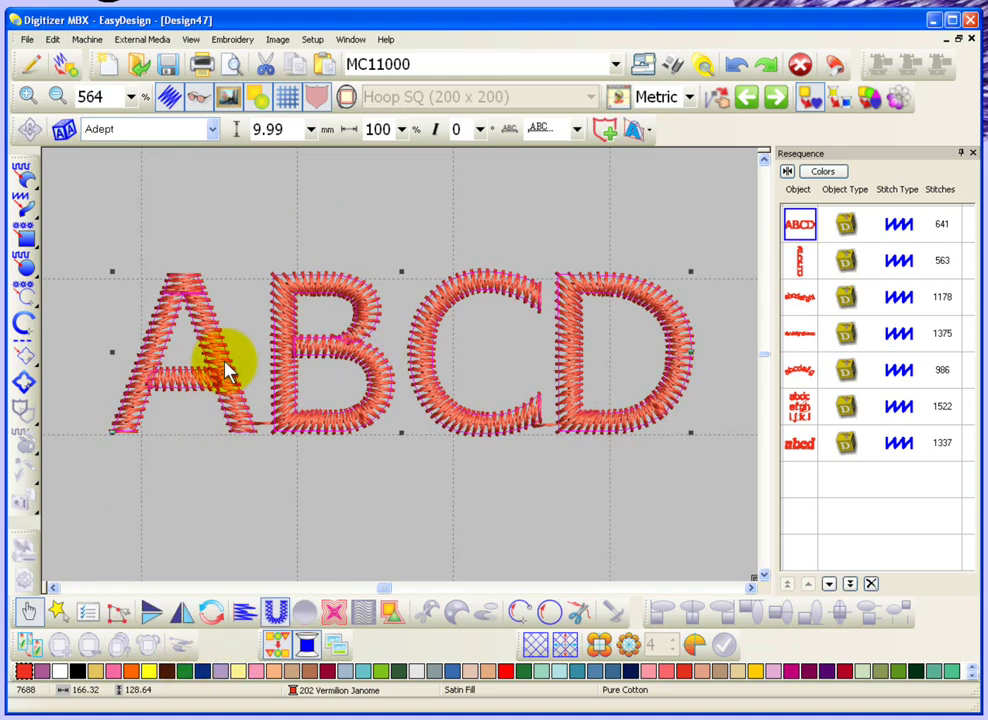
{"action": "left_click", "coordinate": [119, 614]}
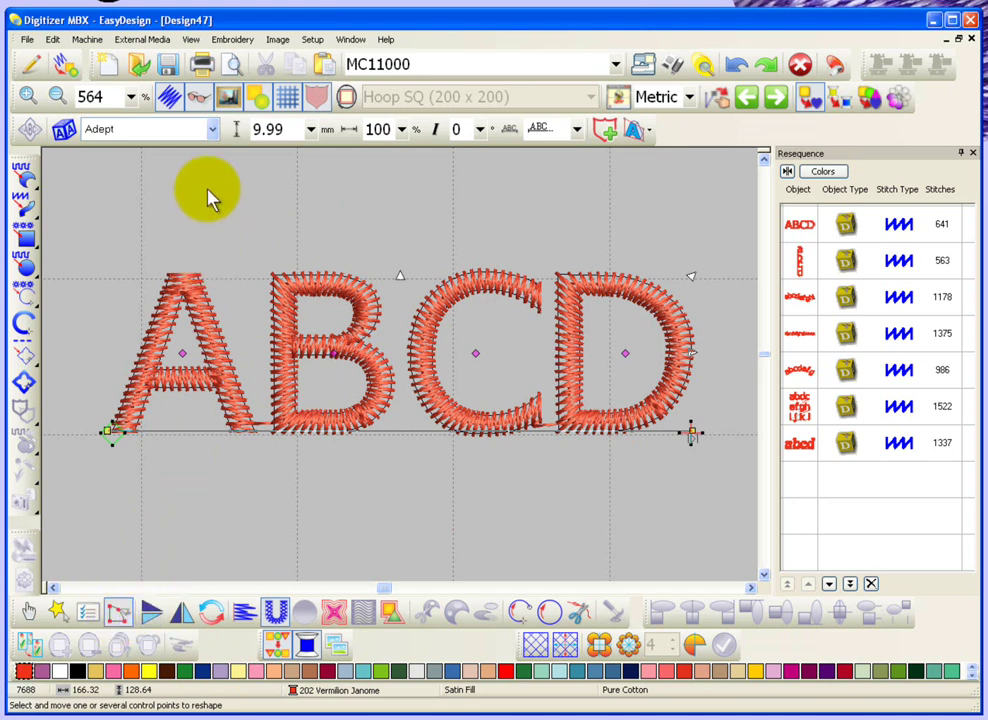
Turn off the Visualizer so ABCD appears as plain stitch lines
{"action": "left_click", "coordinate": [200, 95]}
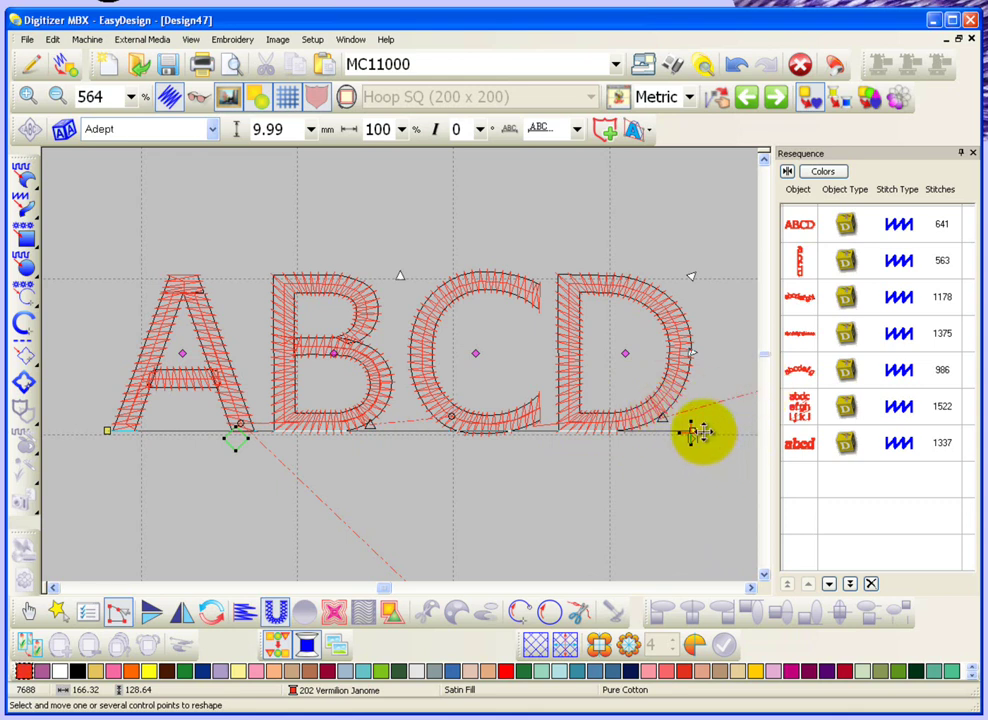
Add a control point near the D and shift the C slightly left toward the B
{"action": "left_click", "coordinate": [666, 290]}
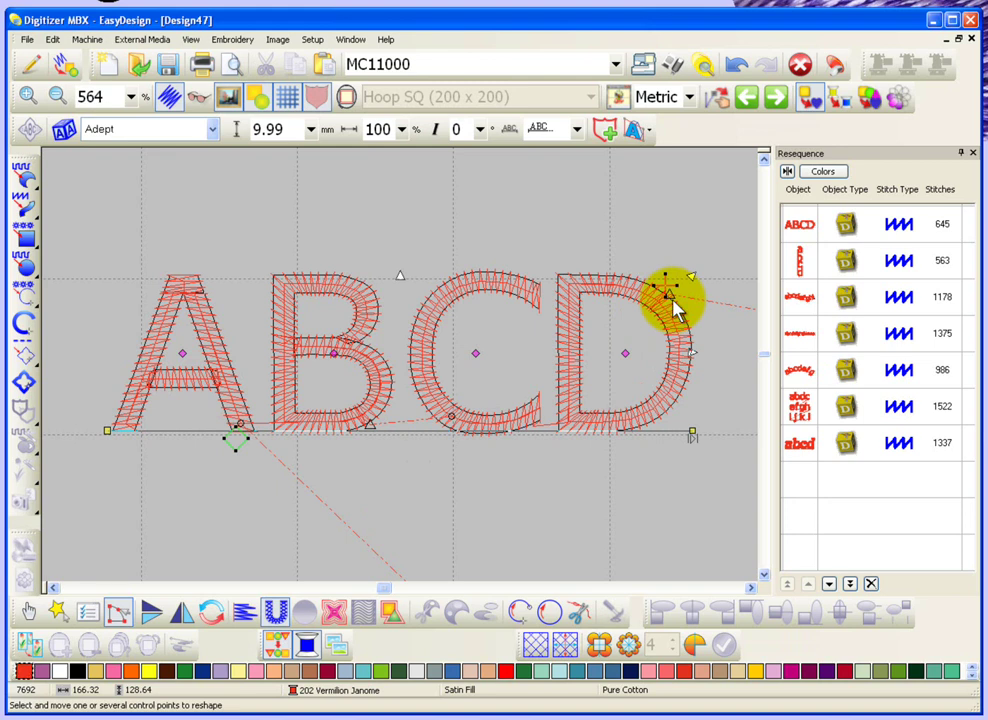
{"action": "left_click", "coordinate": [238, 424]}
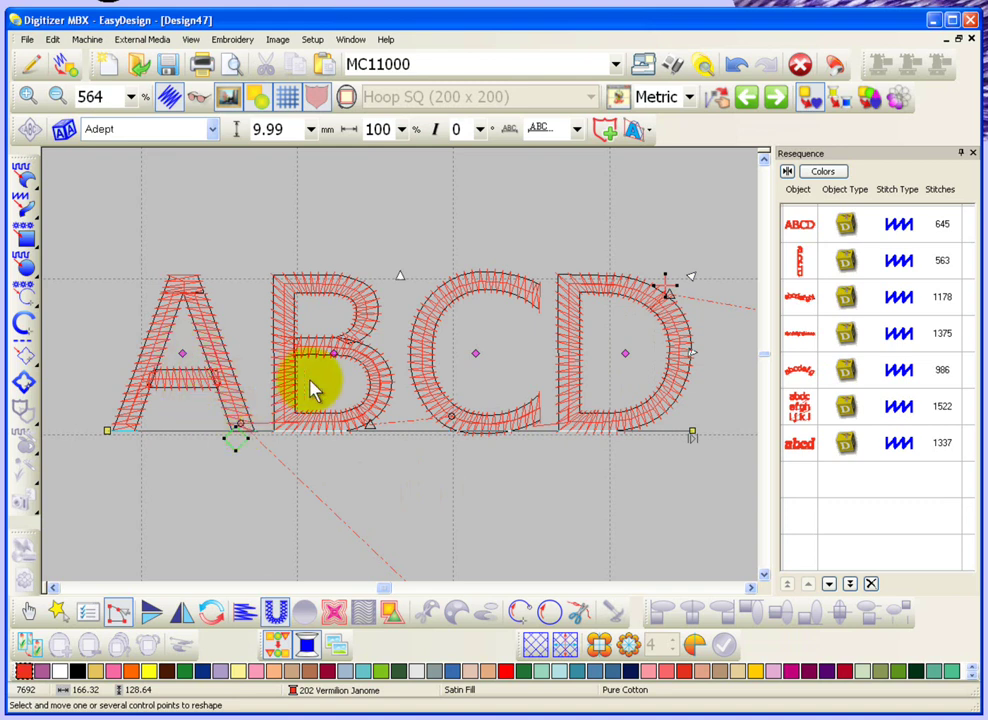
{"action": "left_click", "coordinate": [483, 362]}
{"action": "mouse_move", "coordinate": [480, 350]}
{"action": "left_mouse_down"}
{"action": "mouse_move", "coordinate": [467, 349]}
{"action": "mouse_move", "coordinate": [510, 353]}
{"action": "mouse_move", "coordinate": [469, 355]}
{"action": "left_mouse_up"}
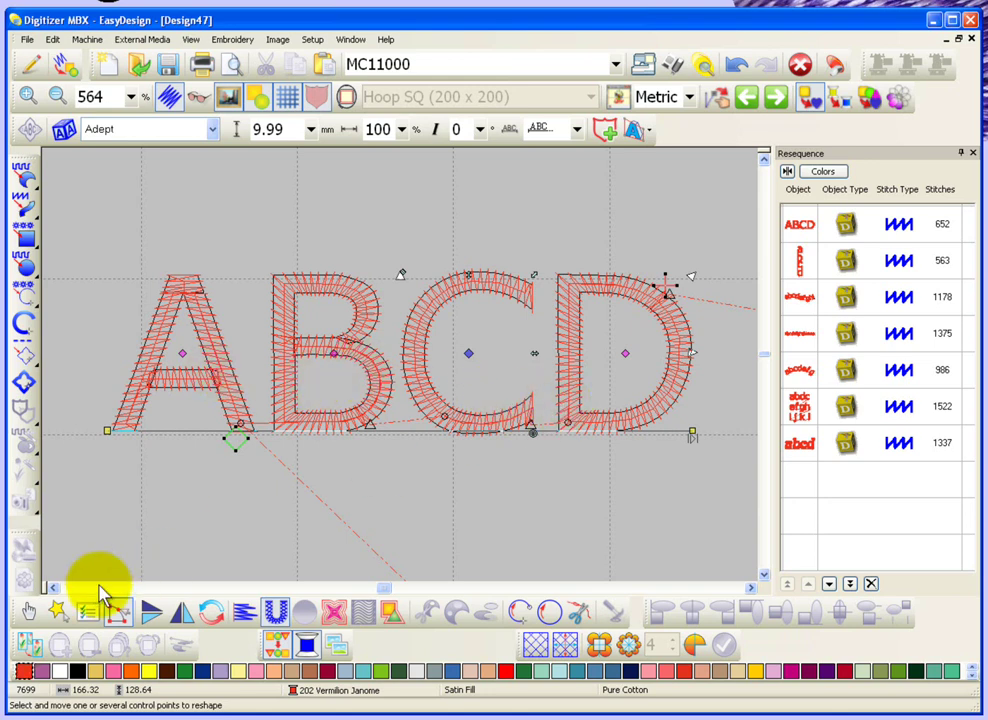
Leave reshape mode, deselect ABCD, and zoom out to 282% to see all samples
{"action": "left_click", "coordinate": [24, 612]}
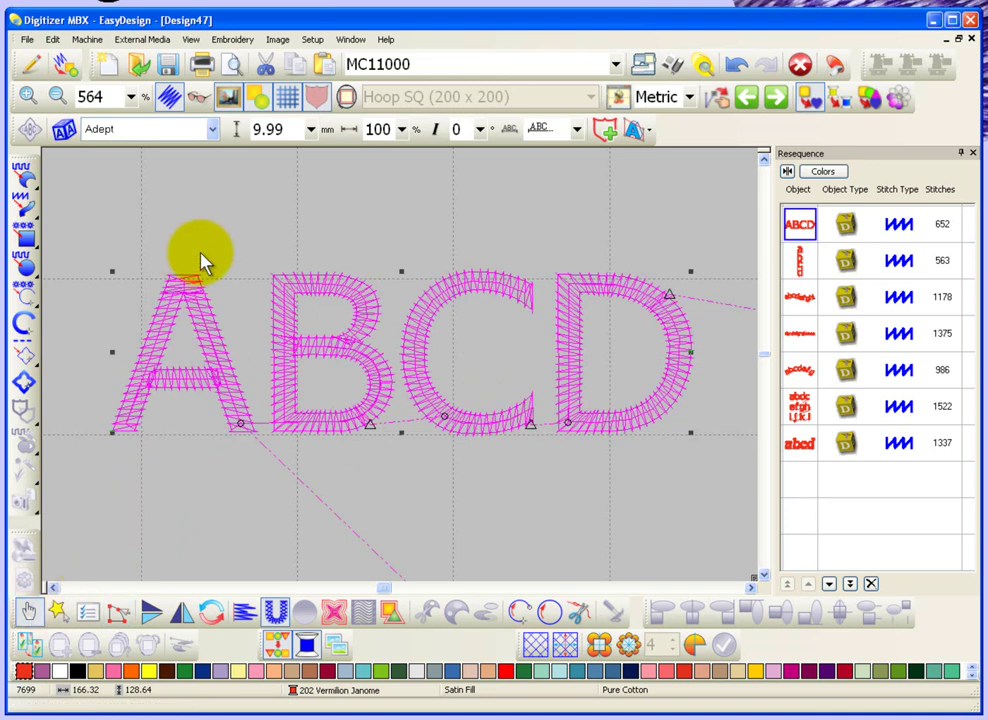
{"action": "left_click", "coordinate": [238, 541]}
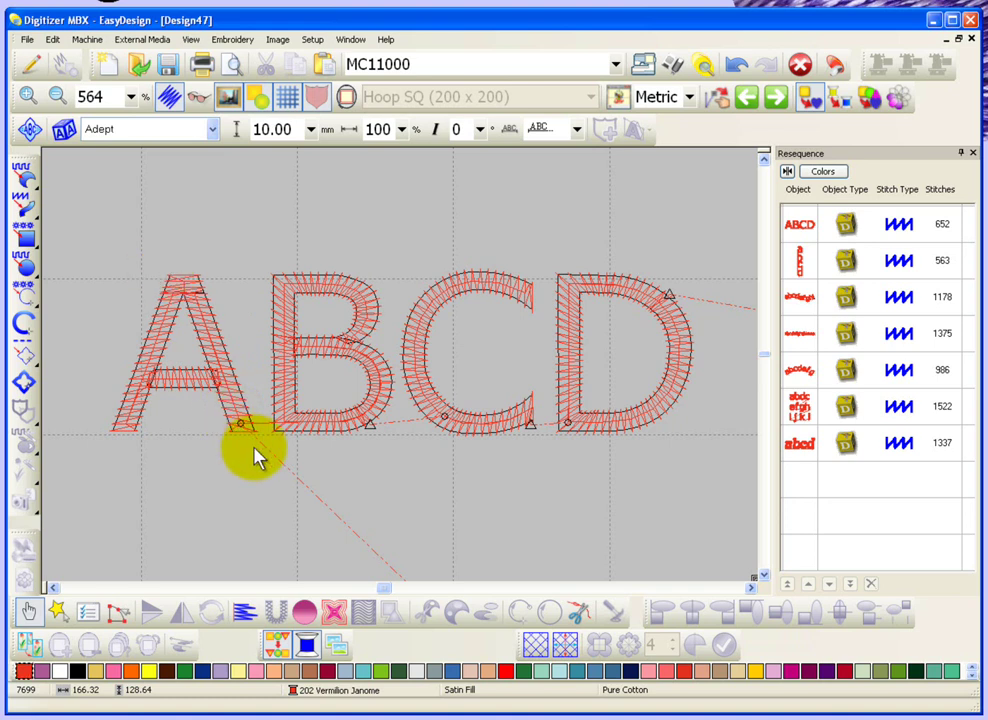
{"action": "key", "text": "shift+z"}
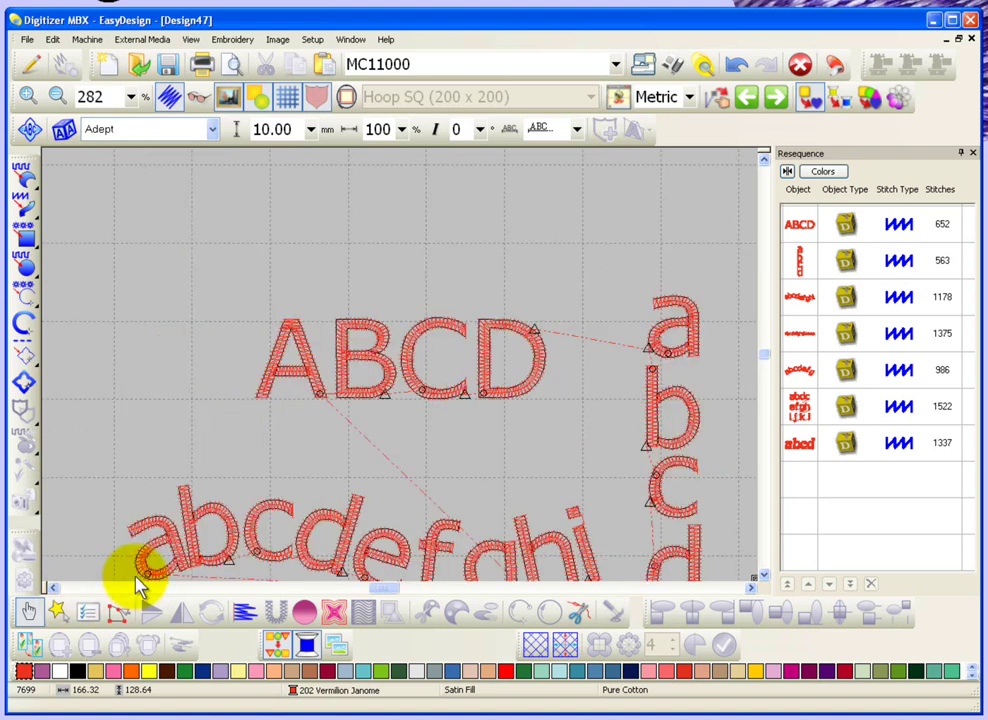
Create 'AVMNOD' lettering and place it above the ABCD sample
{"action": "left_click", "coordinate": [64, 129]}
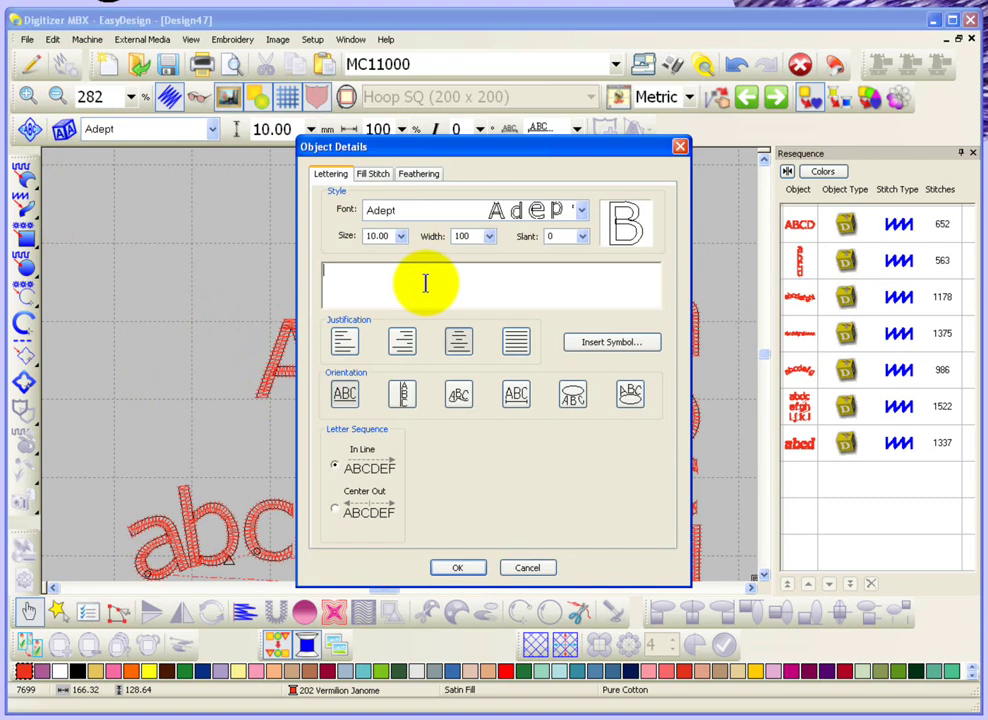
{"action": "type", "text": "AVMNOD"}
{"action": "left_click", "coordinate": [458, 568]}
{"action": "left_click", "coordinate": [254, 238]}
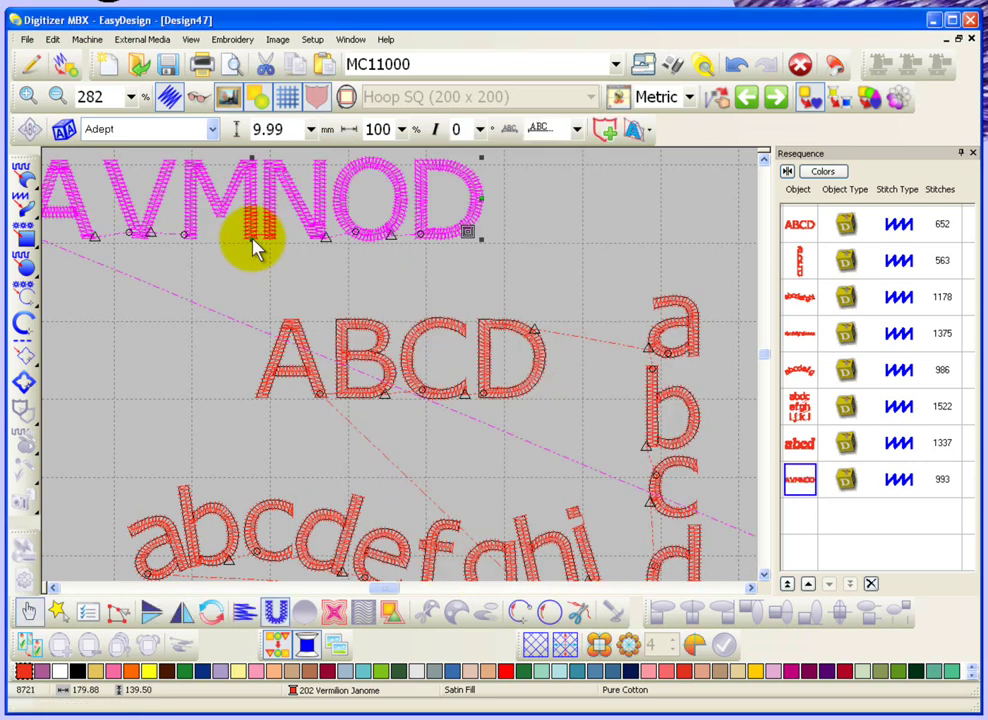
{"action": "left_click", "coordinate": [54, 588]}
{"action": "left_click", "coordinate": [54, 588]}
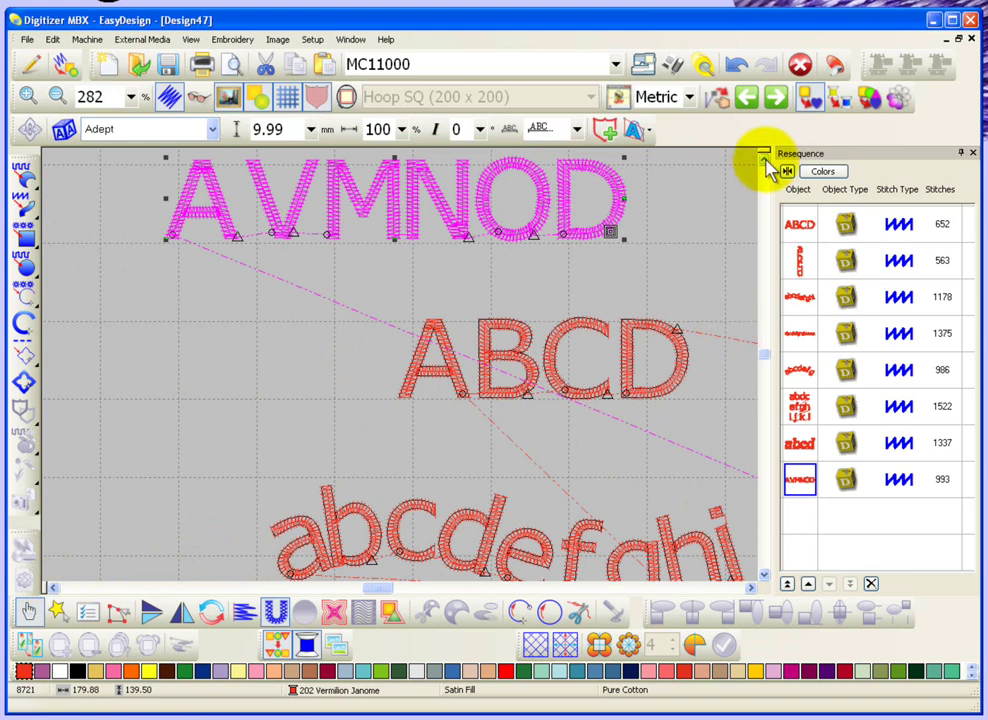
{"action": "left_click", "coordinate": [762, 158]}
Restore realistic stitching, shift AVMNOD's A slightly right, and pick the N's handle
{"action": "left_click", "coordinate": [199, 99]}
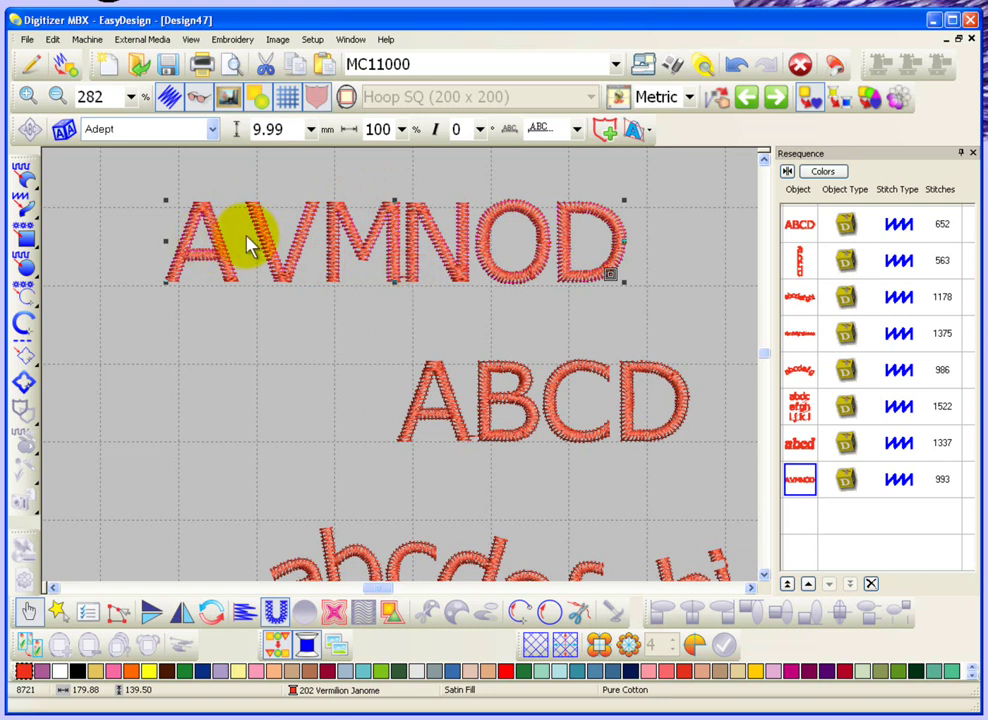
{"action": "left_click", "coordinate": [118, 613]}
{"action": "left_click_drag", "start_coordinate": [200, 241], "coordinate": [218, 238]}
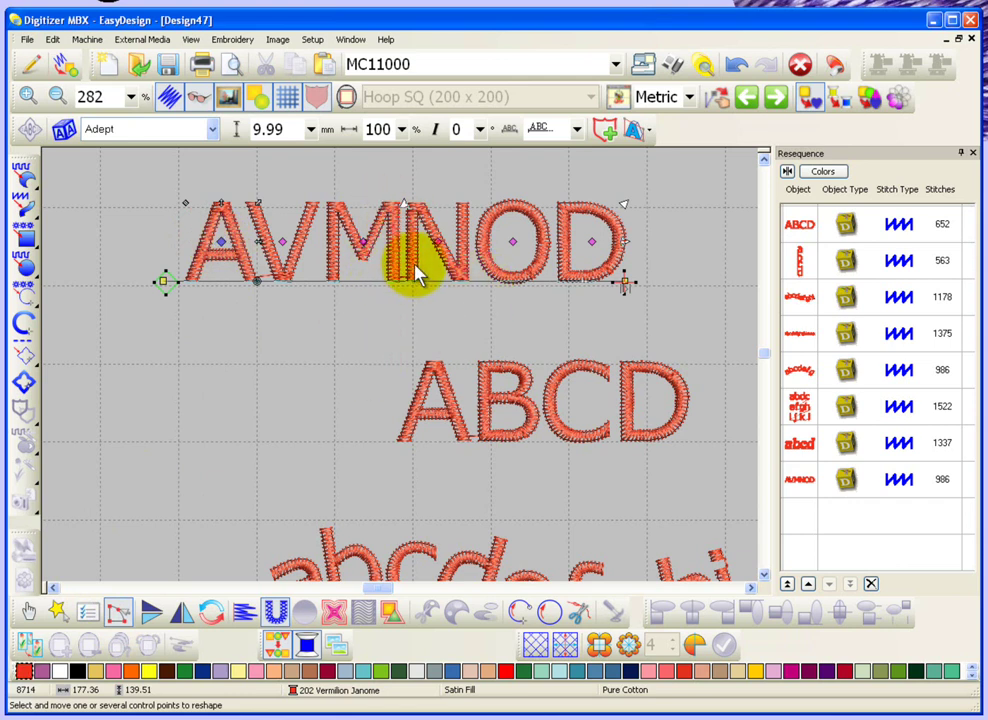
{"action": "left_click", "coordinate": [437, 242]}
Nudge AVMNOD's N slightly, then zoom in on the AVMNOD letters
{"action": "left_click_drag", "start_coordinate": [437, 242], "coordinate": [440, 230]}
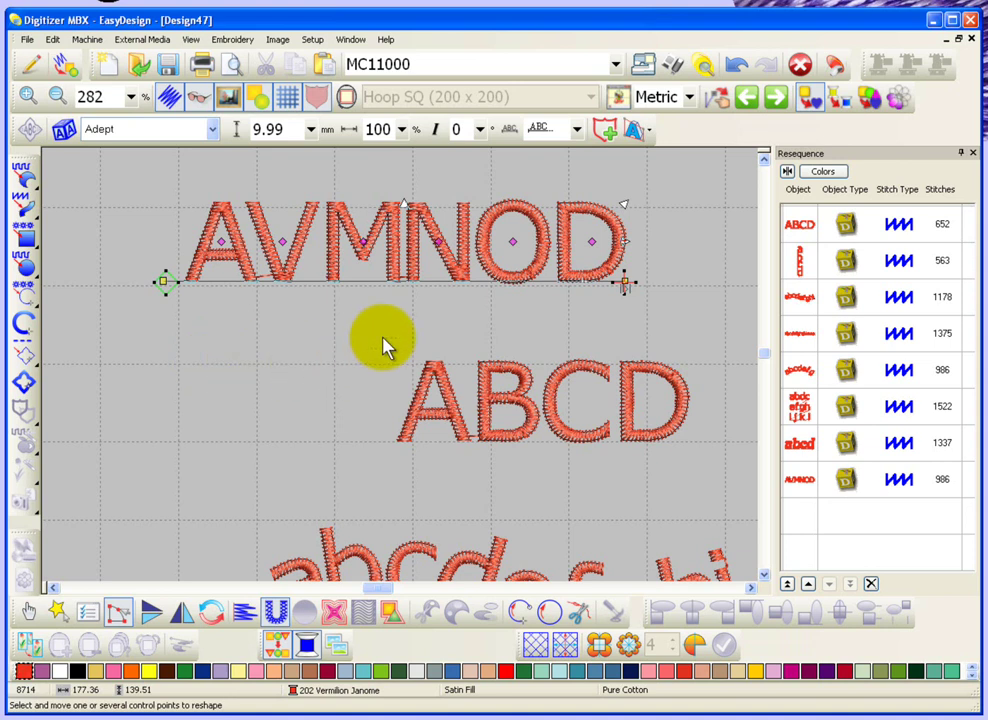
{"action": "key", "text": "z"}
{"action": "left_click_drag", "start_coordinate": [174, 188], "coordinate": [480, 320]}
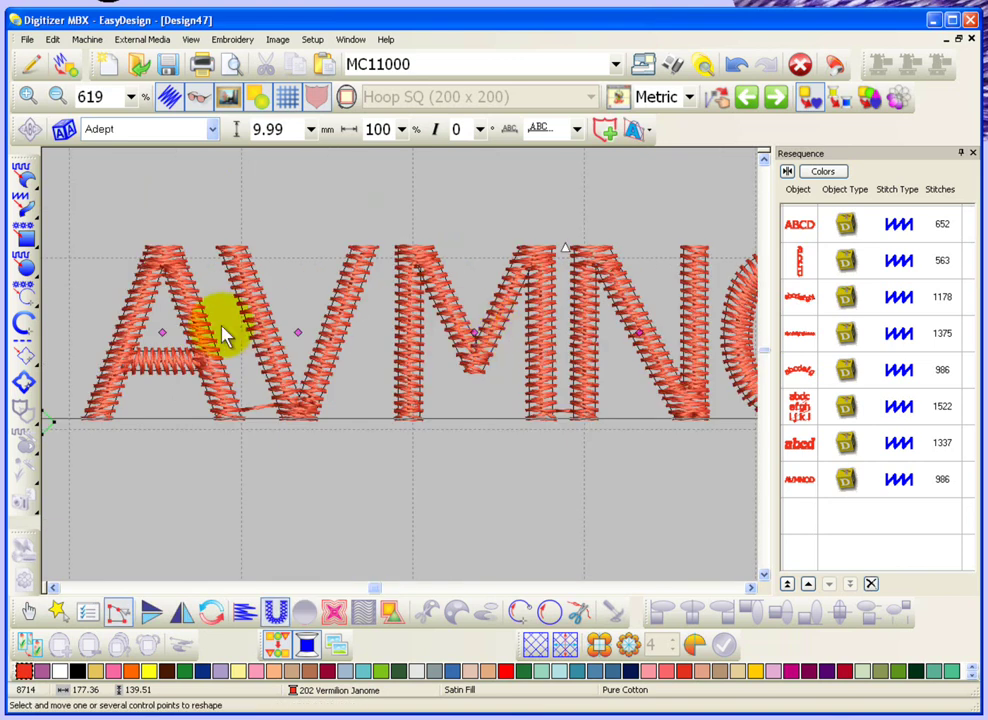
Switch to stitch outlines, zoom closer, and tilt the A about -11° so its left leg stands upright
{"action": "left_click", "coordinate": [160, 331]}
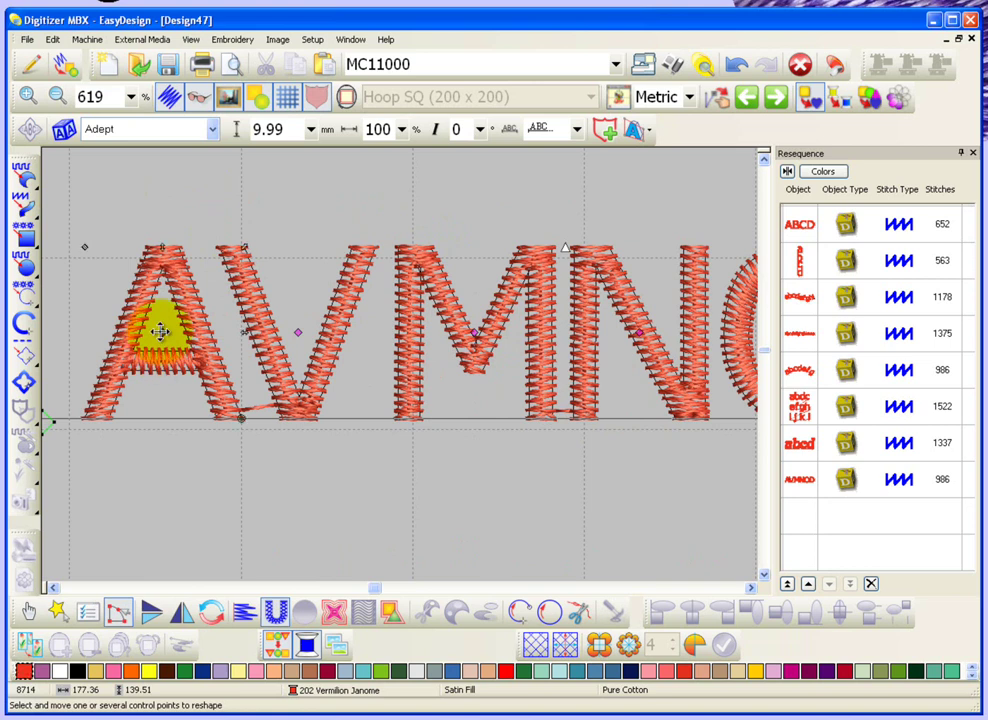
{"action": "left_click", "coordinate": [199, 97]}
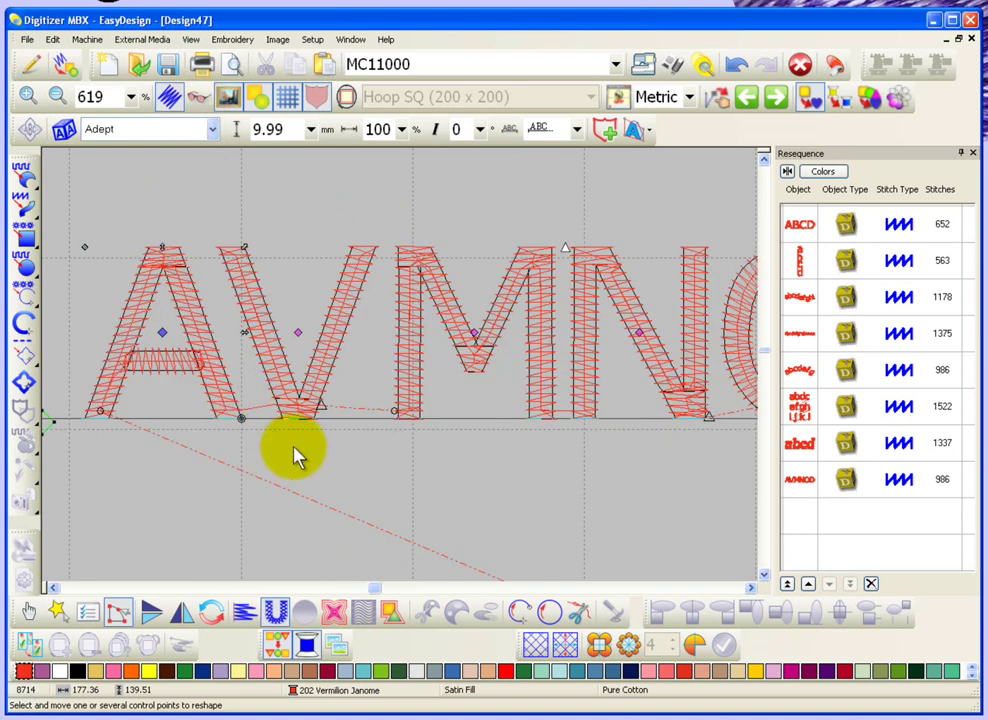
{"action": "key", "text": "z"}
{"action": "left_click_drag", "start_coordinate": [338, 214], "coordinate": [80, 404]}
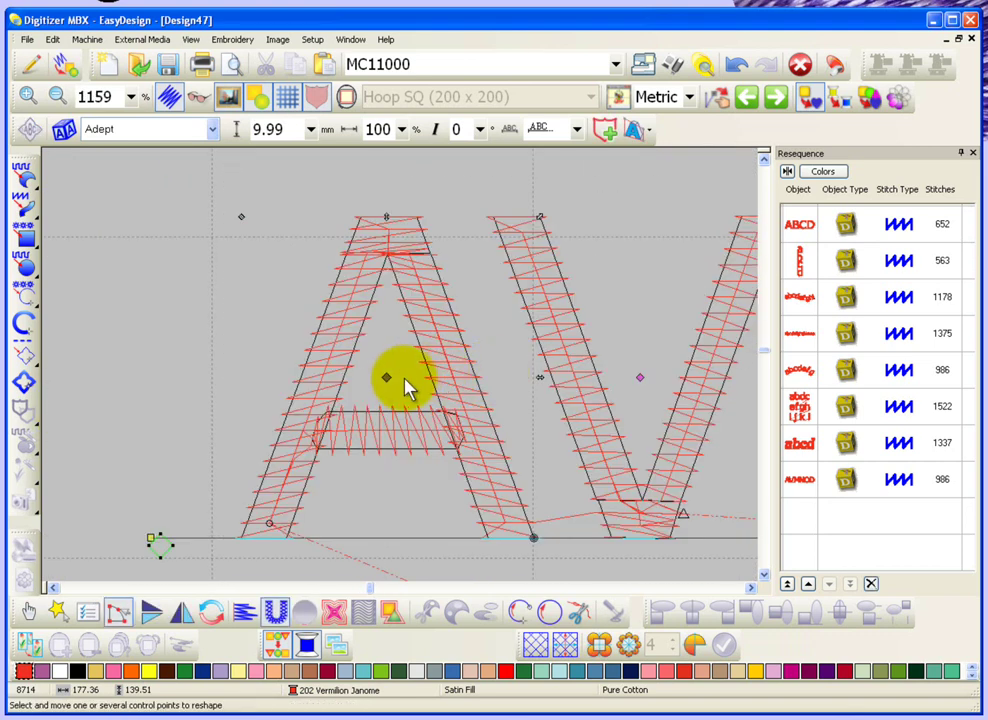
{"action": "left_click", "coordinate": [641, 375]}
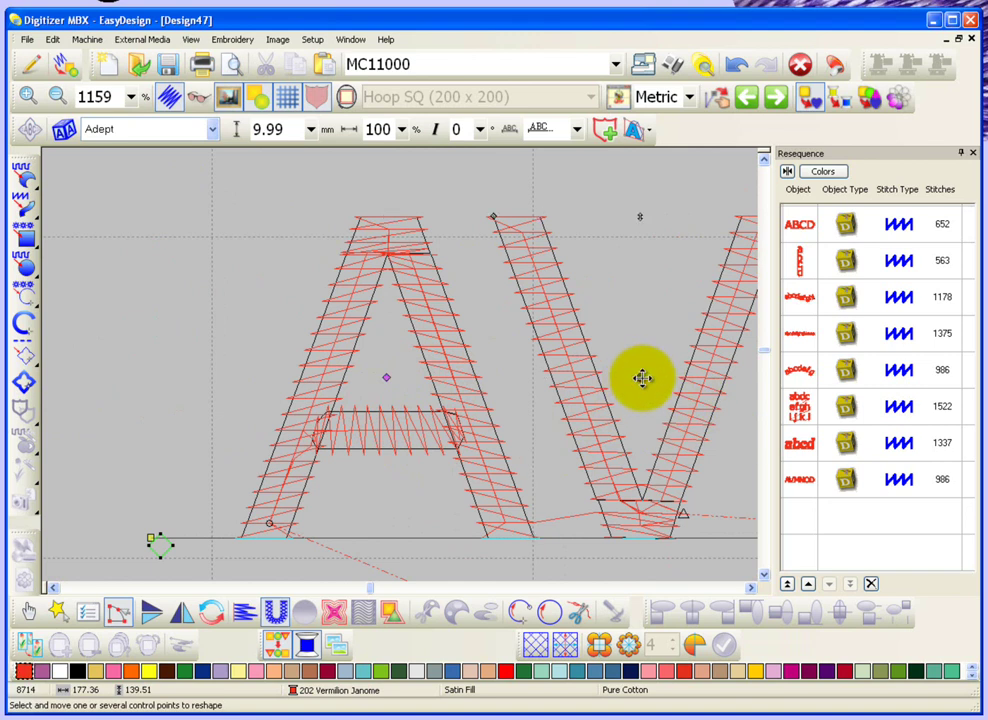
{"action": "left_click", "coordinate": [387, 376]}
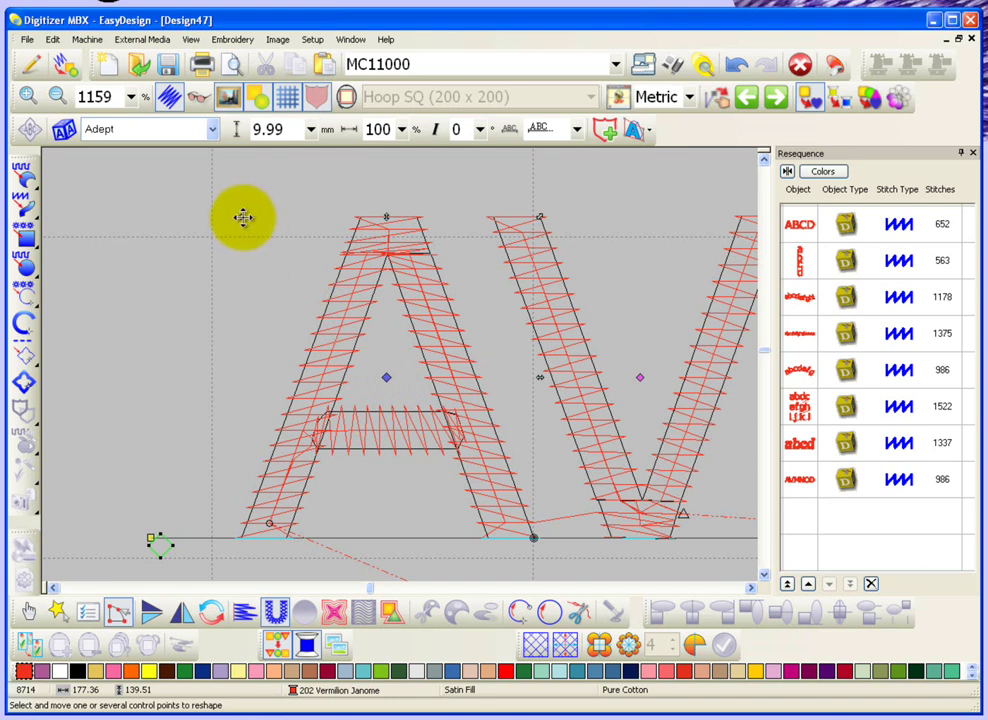
{"action": "left_click_drag", "start_coordinate": [241, 217], "coordinate": [144, 221]}
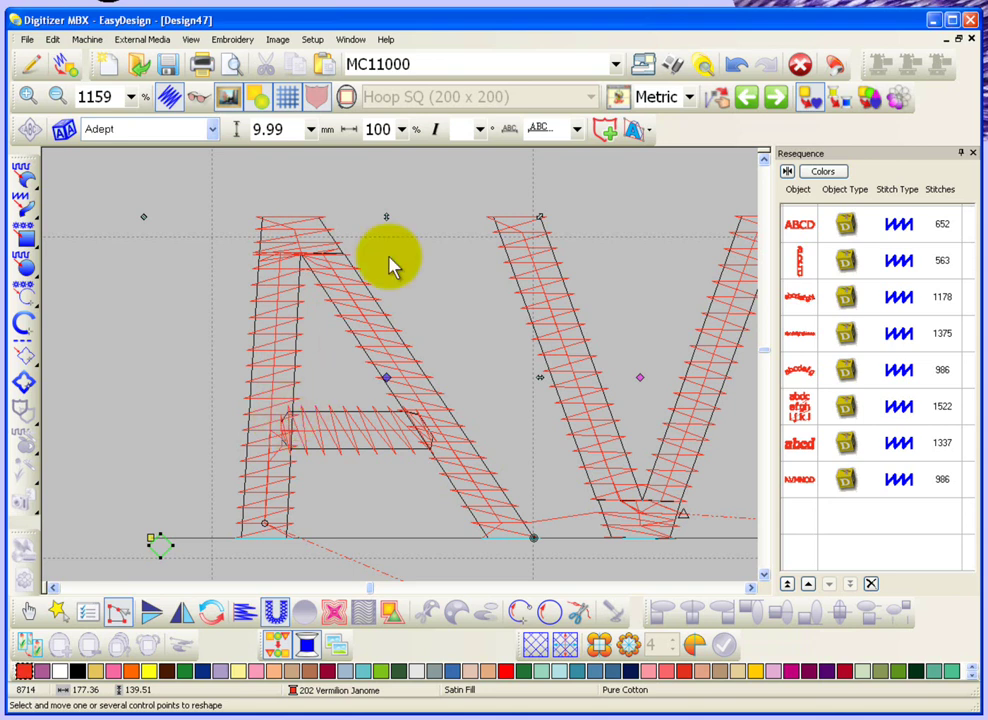
Change the A's height, shrink the V, then move all of AVMNOD up and left
{"action": "left_click_drag", "start_coordinate": [387, 217], "coordinate": [384, 171]}
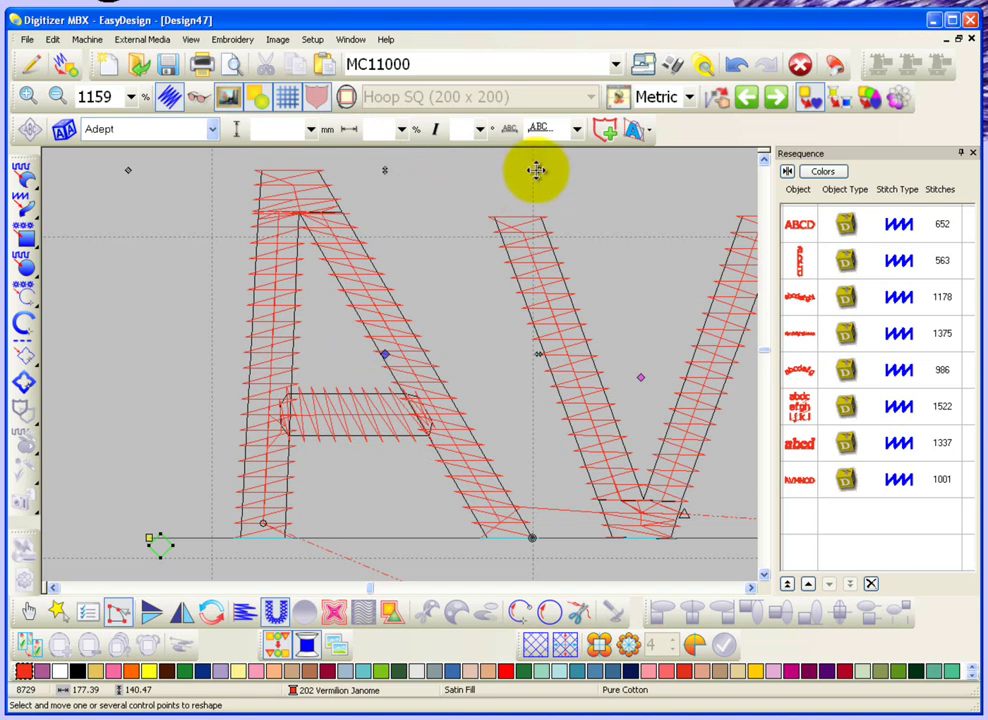
{"action": "mouse_move", "coordinate": [536, 170]}
{"action": "left_mouse_down"}
{"action": "mouse_move", "coordinate": [487, 191]}
{"action": "mouse_move", "coordinate": [505, 174]}
{"action": "mouse_move", "coordinate": [375, 304]}
{"action": "mouse_move", "coordinate": [459, 192]}
{"action": "mouse_move", "coordinate": [460, 200]}
{"action": "left_mouse_up"}
{"action": "scroll", "coordinate": [612, 355], "scroll_direction": "down", "scroll_amount": 1}
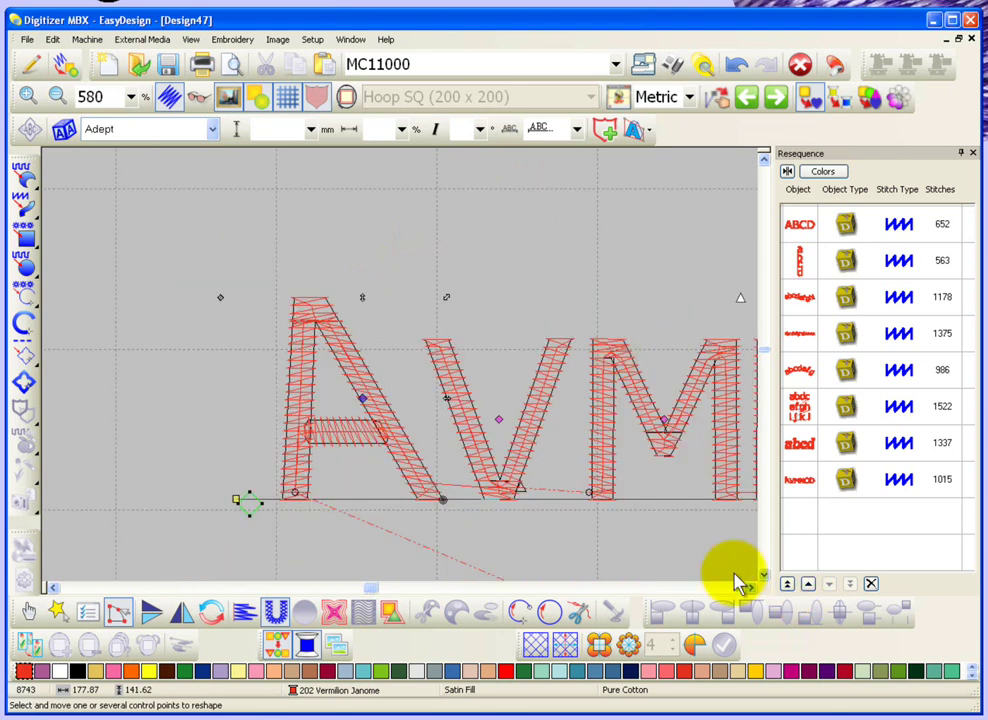
{"action": "left_click", "coordinate": [28, 611]}
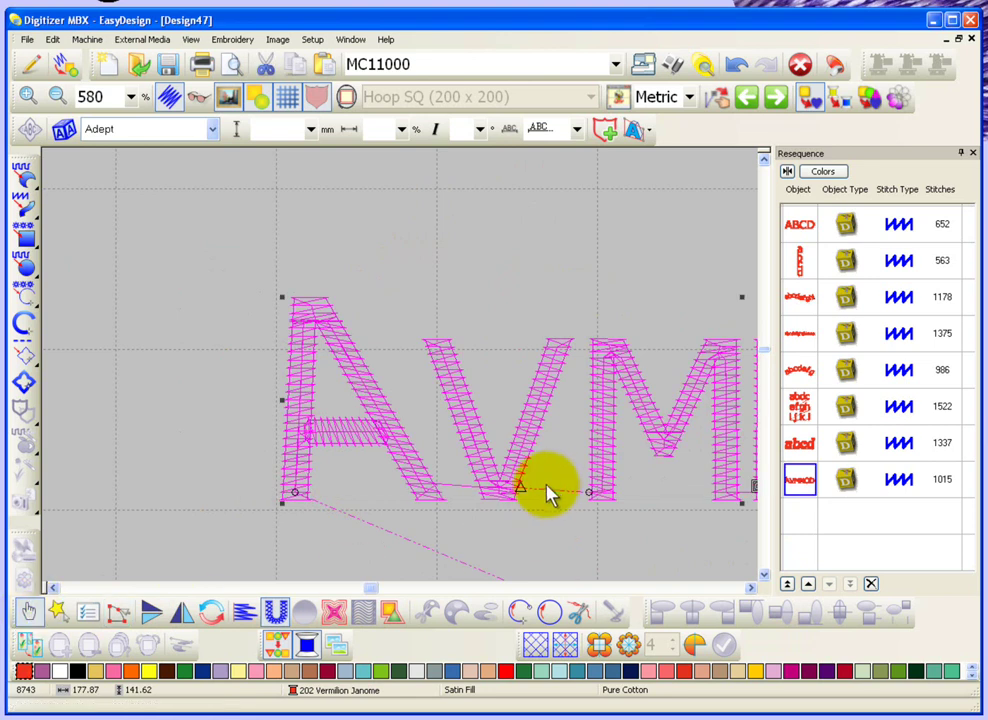
{"action": "scroll", "coordinate": [551, 490], "scroll_direction": "down", "scroll_amount": 1}
{"action": "left_click_drag", "start_coordinate": [562, 415], "coordinate": [472, 362]}
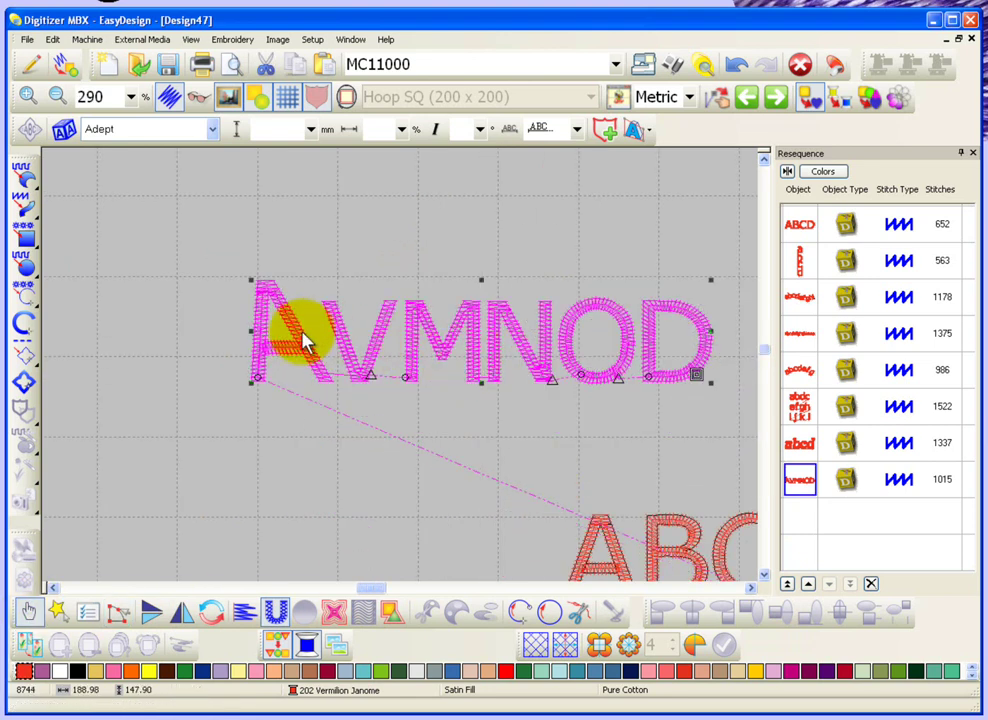
Zoom in on AVMNOD's A and bring up the lettering's reshape control points
{"action": "key", "text": "b"}
{"action": "left_click_drag", "start_coordinate": [236, 276], "coordinate": [388, 398]}
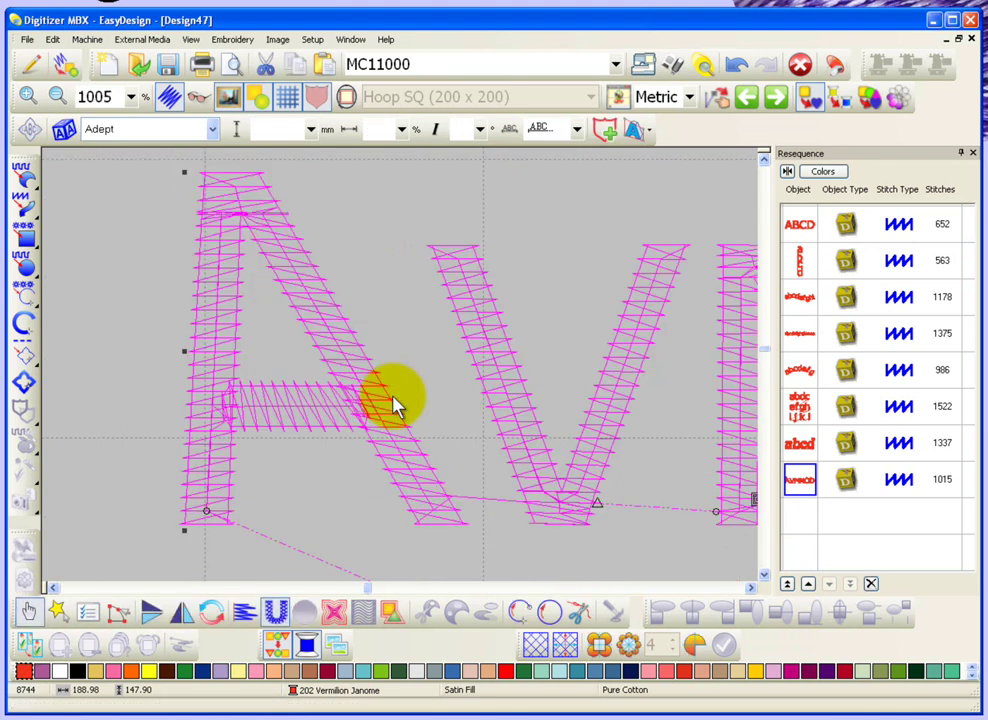
{"action": "left_click", "coordinate": [119, 613]}
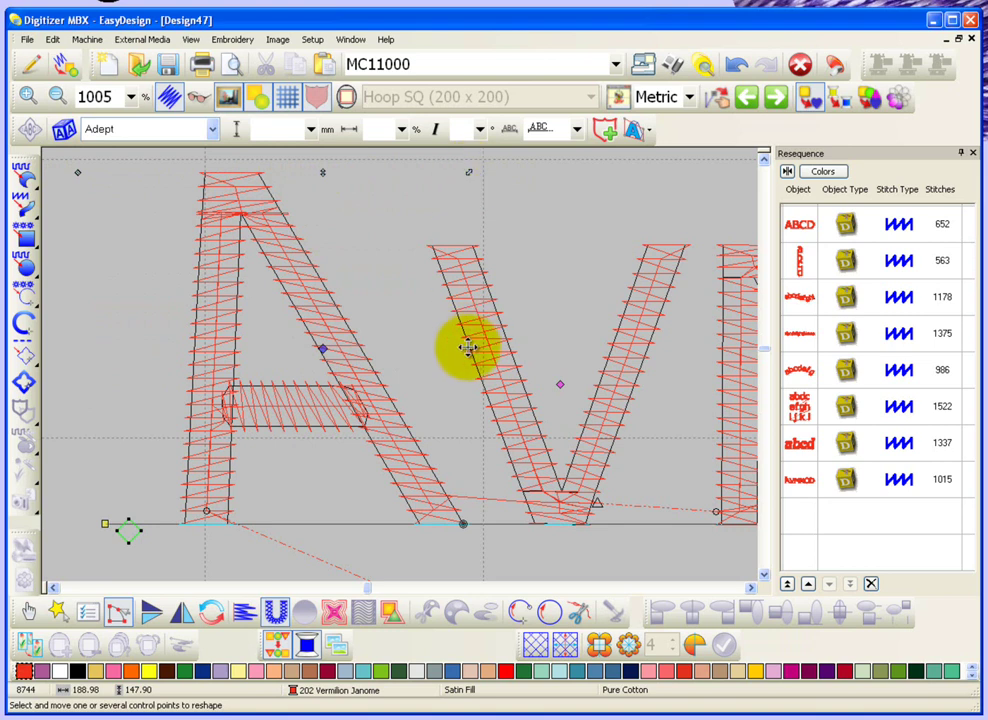
Narrow the A's stroke width, shift its right-stroke point, and drop the A below the baseline
{"action": "mouse_move", "coordinate": [467, 348]}
{"action": "left_mouse_down"}
{"action": "mouse_move", "coordinate": [386, 344]}
{"action": "mouse_move", "coordinate": [410, 346]}
{"action": "mouse_move", "coordinate": [400, 347]}
{"action": "mouse_move", "coordinate": [404, 358]}
{"action": "left_mouse_up"}
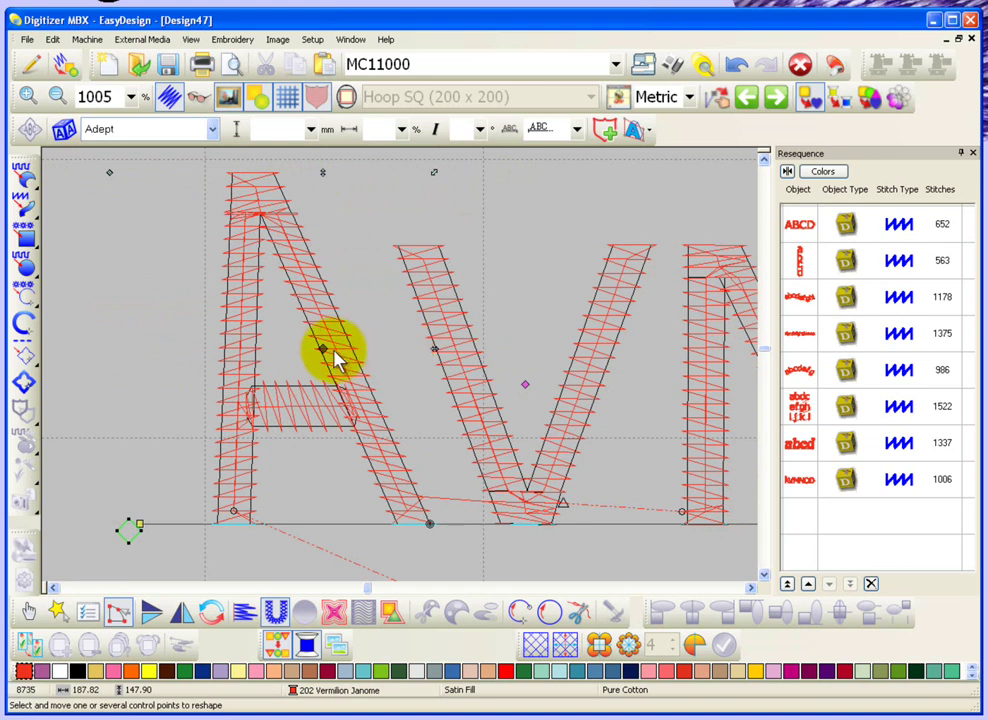
{"action": "mouse_move", "coordinate": [323, 347]}
{"action": "left_mouse_down"}
{"action": "mouse_move", "coordinate": [370, 346]}
{"action": "mouse_move", "coordinate": [331, 337]}
{"action": "mouse_move", "coordinate": [311, 347]}
{"action": "left_mouse_up"}
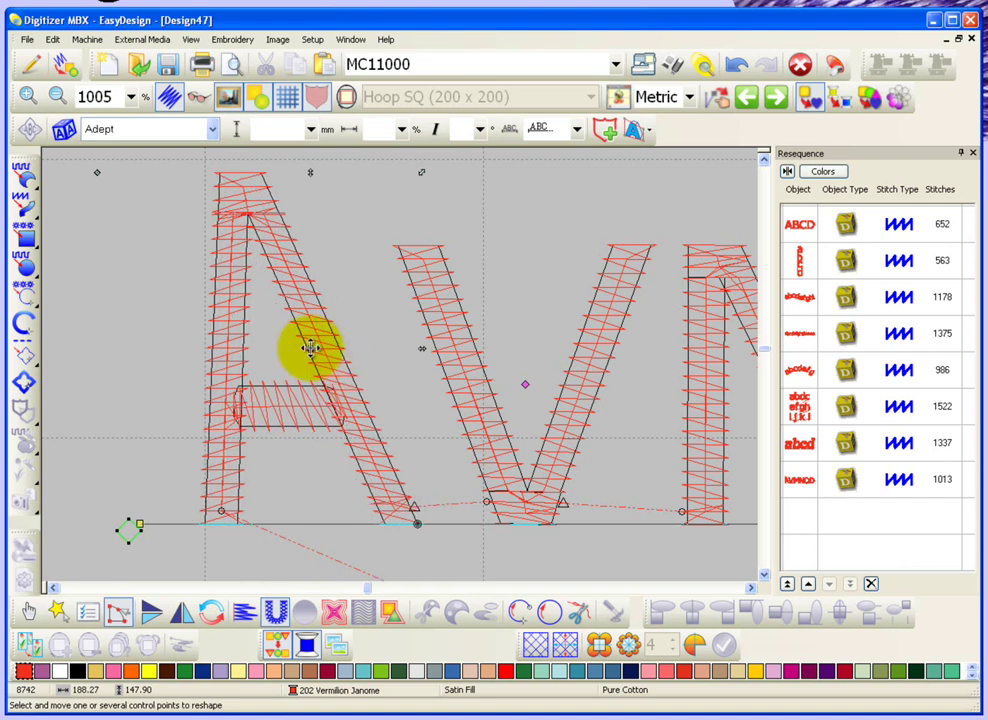
{"action": "left_click_drag", "start_coordinate": [311, 347], "coordinate": [303, 403]}
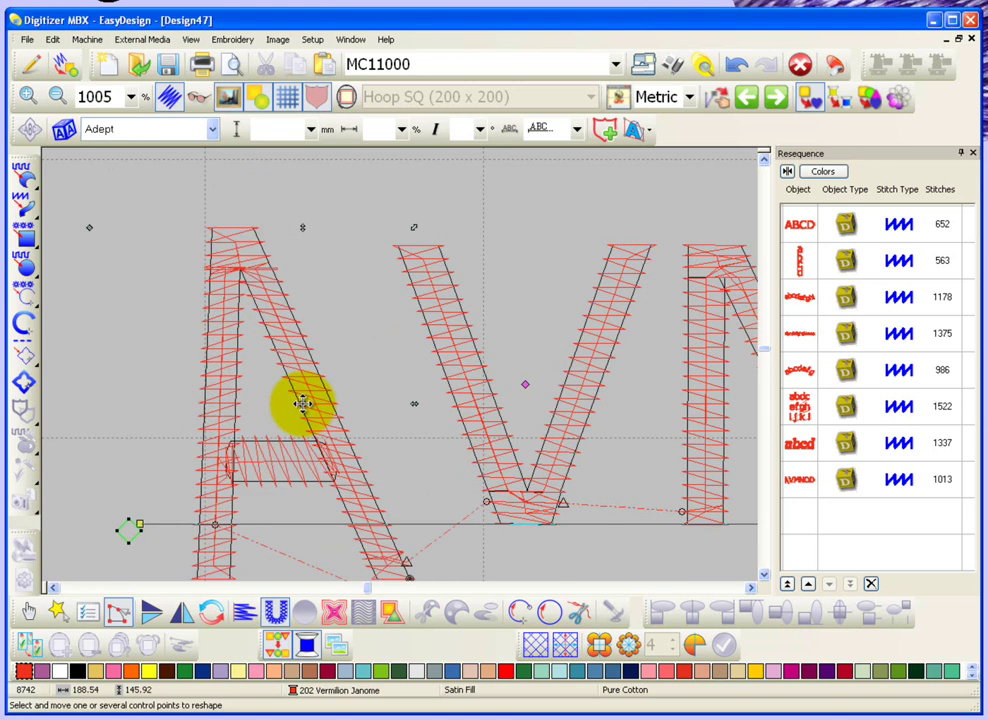
{"action": "left_click", "coordinate": [753, 588]}
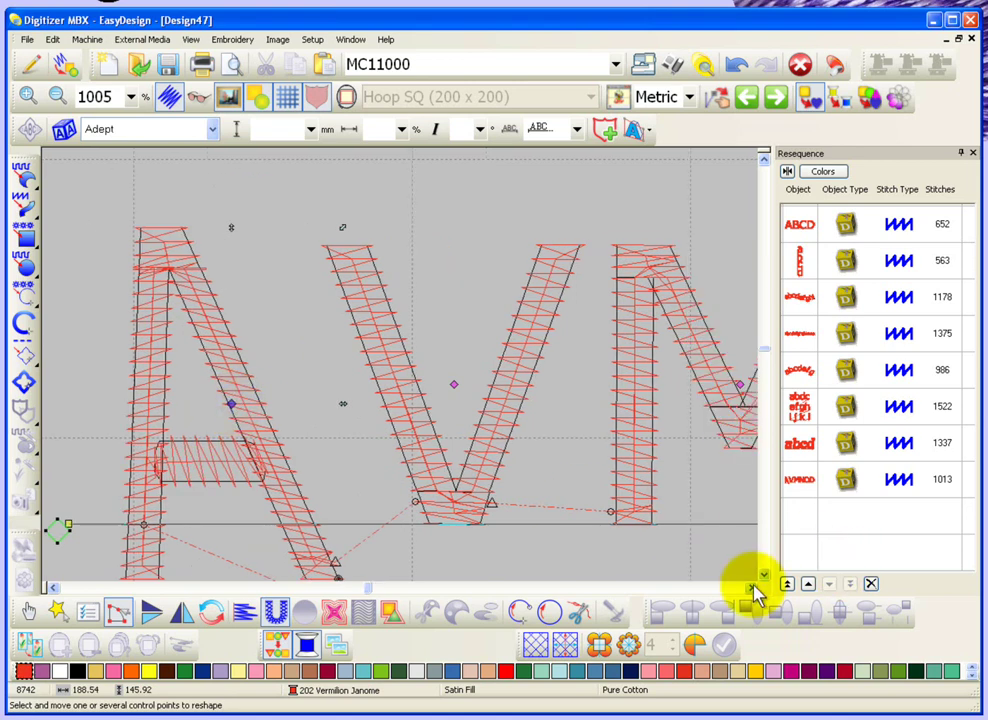
Zoom out from 1005% to 503% to see all of AVMN, then open the A's Object Details
{"action": "key", "text": "shift+z"}
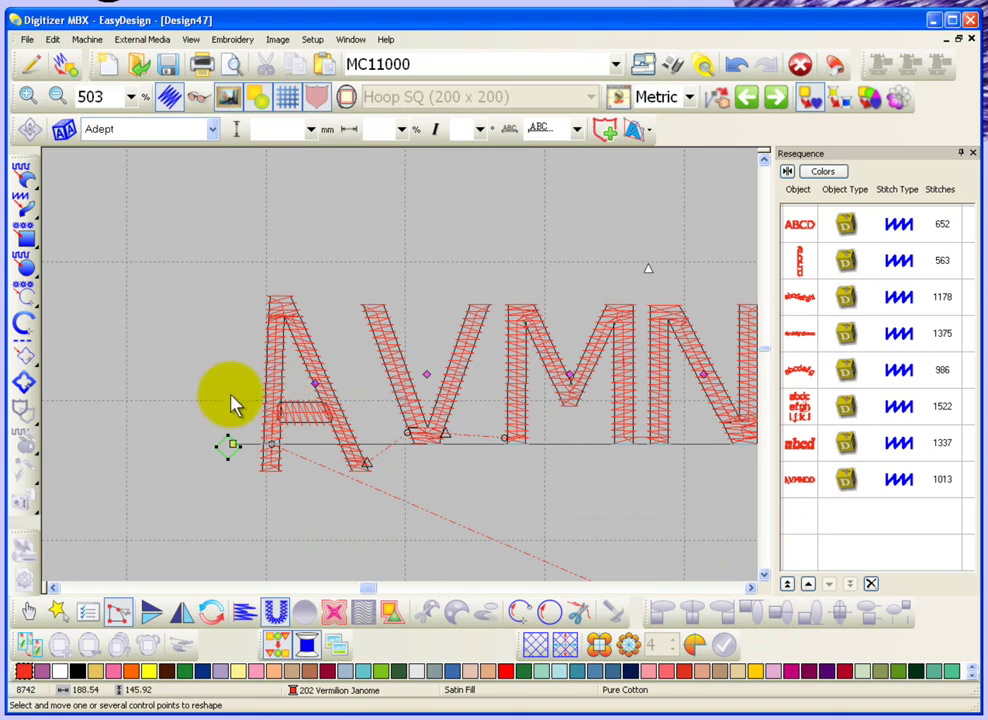
{"action": "double_click", "coordinate": [314, 383]}
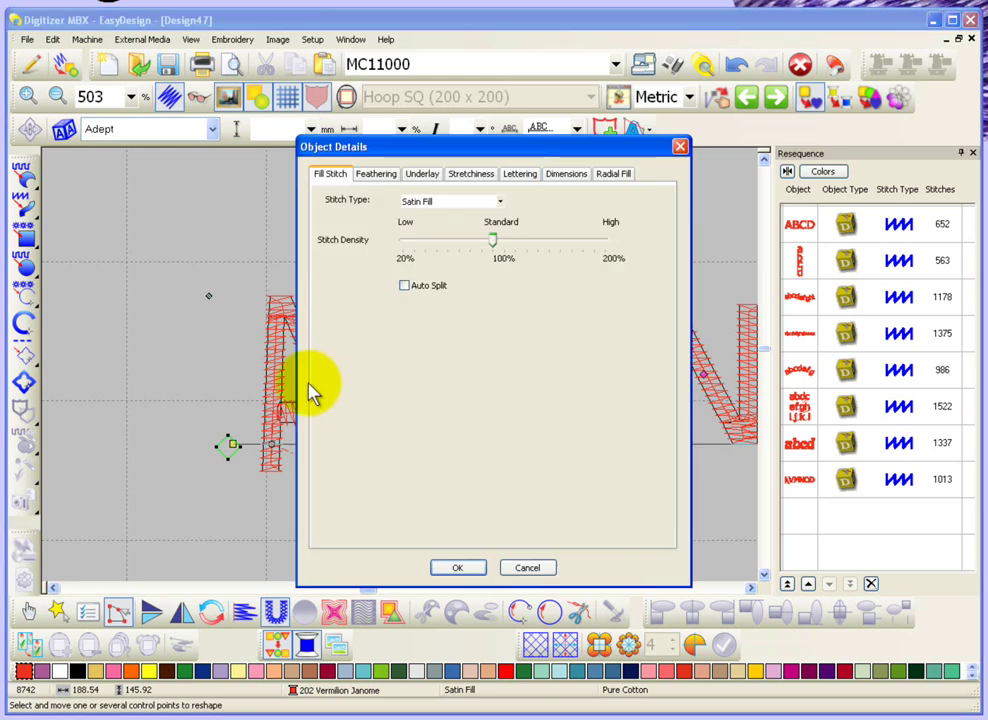
Cancel Object Details and nudge the A and V slightly left
{"action": "left_click", "coordinate": [528, 568]}
{"action": "left_click_drag", "start_coordinate": [318, 383], "coordinate": [289, 392]}
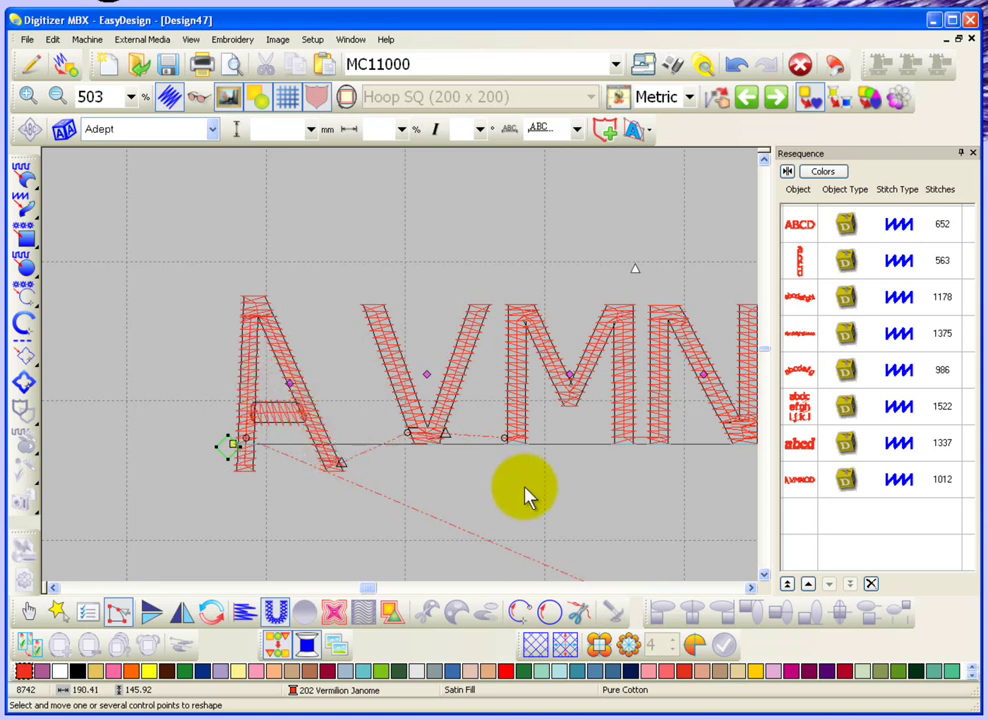
{"action": "left_click_drag", "start_coordinate": [429, 375], "coordinate": [409, 373]}
Zoom in and reshape the V with a taller, straighter left arm dipping below the baseline
{"action": "key", "text": "b"}
{"action": "left_click_drag", "start_coordinate": [267, 285], "coordinate": [540, 490]}
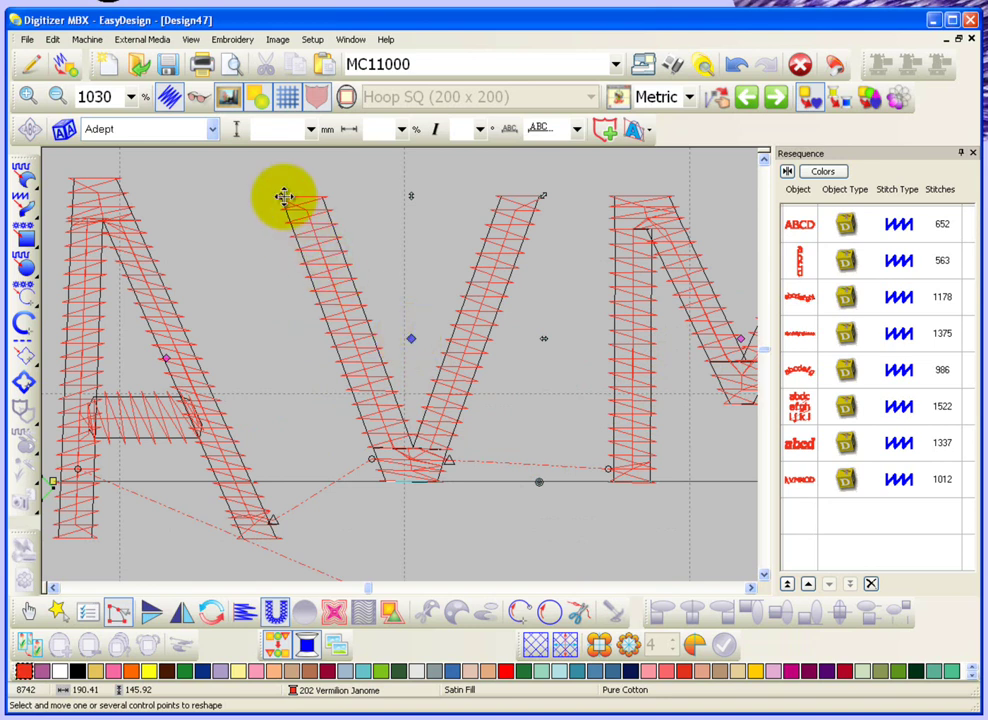
{"action": "left_click_drag", "start_coordinate": [283, 195], "coordinate": [345, 196]}
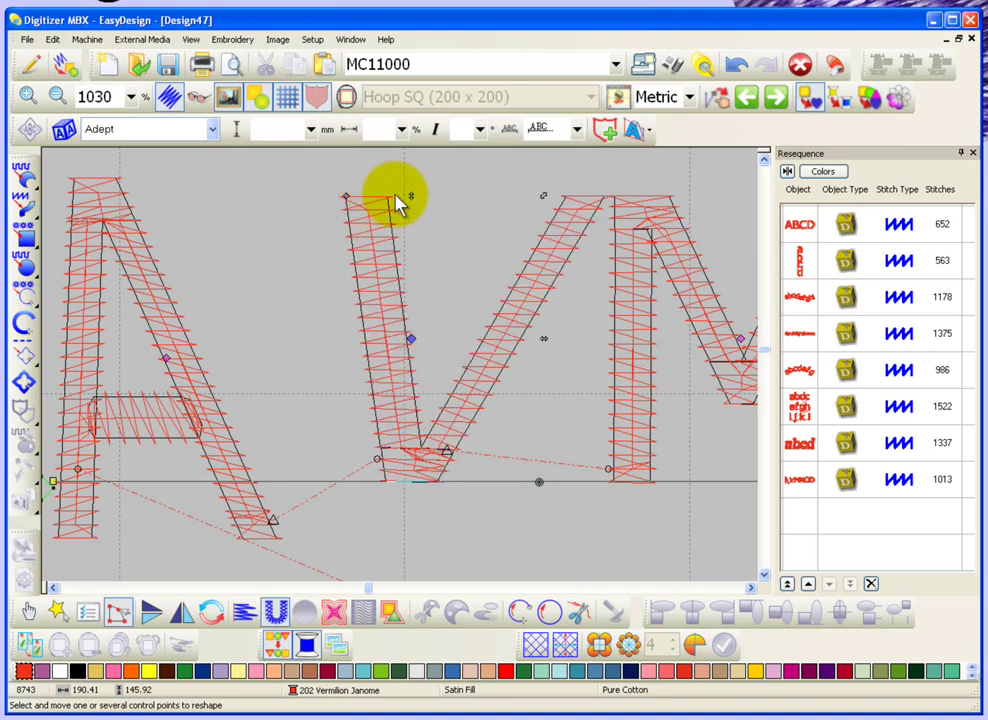
{"action": "mouse_move", "coordinate": [412, 197]}
{"action": "left_mouse_down"}
{"action": "mouse_move", "coordinate": [412, 261]}
{"action": "mouse_move", "coordinate": [413, 169]}
{"action": "mouse_move", "coordinate": [412, 197]}
{"action": "left_mouse_up"}
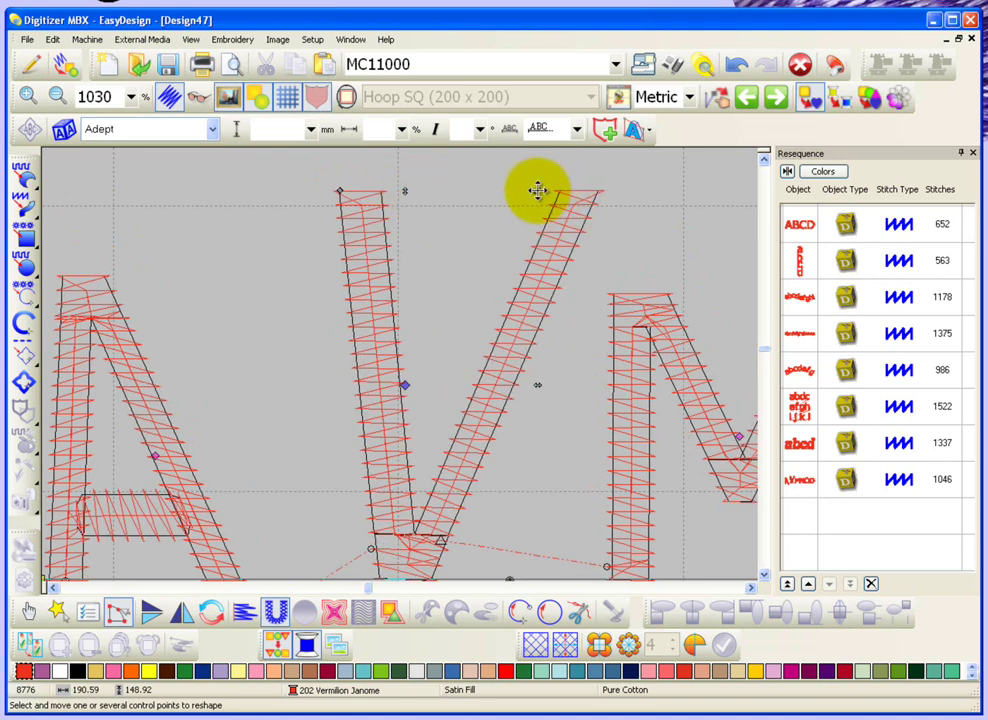
{"action": "left_click_drag", "start_coordinate": [538, 190], "coordinate": [511, 233]}
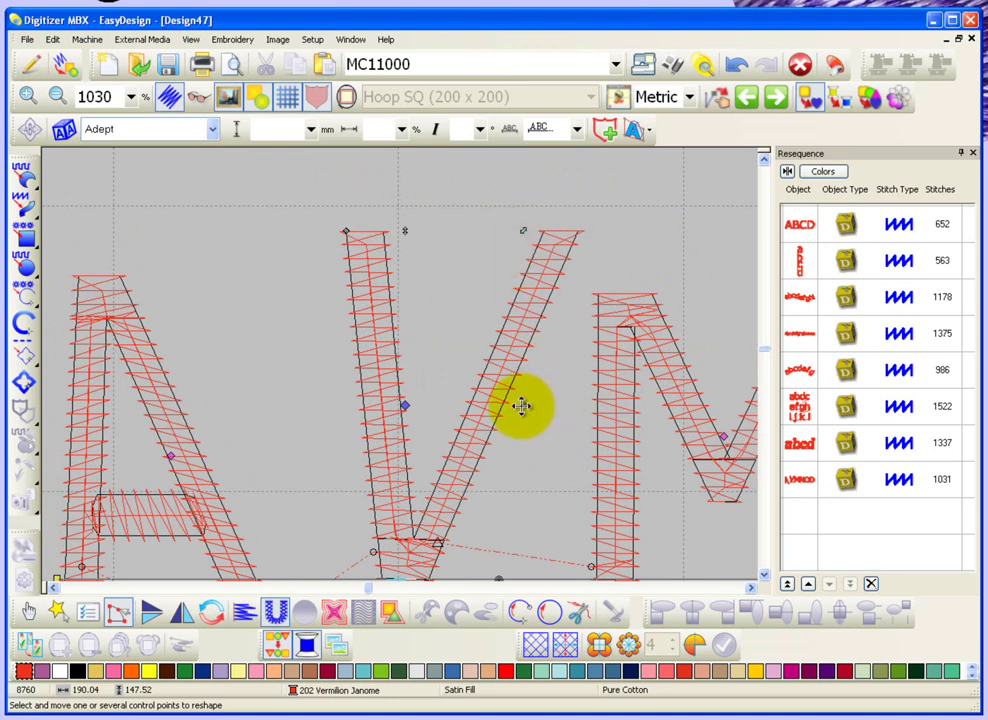
{"action": "mouse_move", "coordinate": [521, 405]}
{"action": "left_mouse_down"}
{"action": "mouse_move", "coordinate": [470, 404]}
{"action": "mouse_move", "coordinate": [521, 408]}
{"action": "mouse_move", "coordinate": [481, 405]}
{"action": "left_mouse_up"}
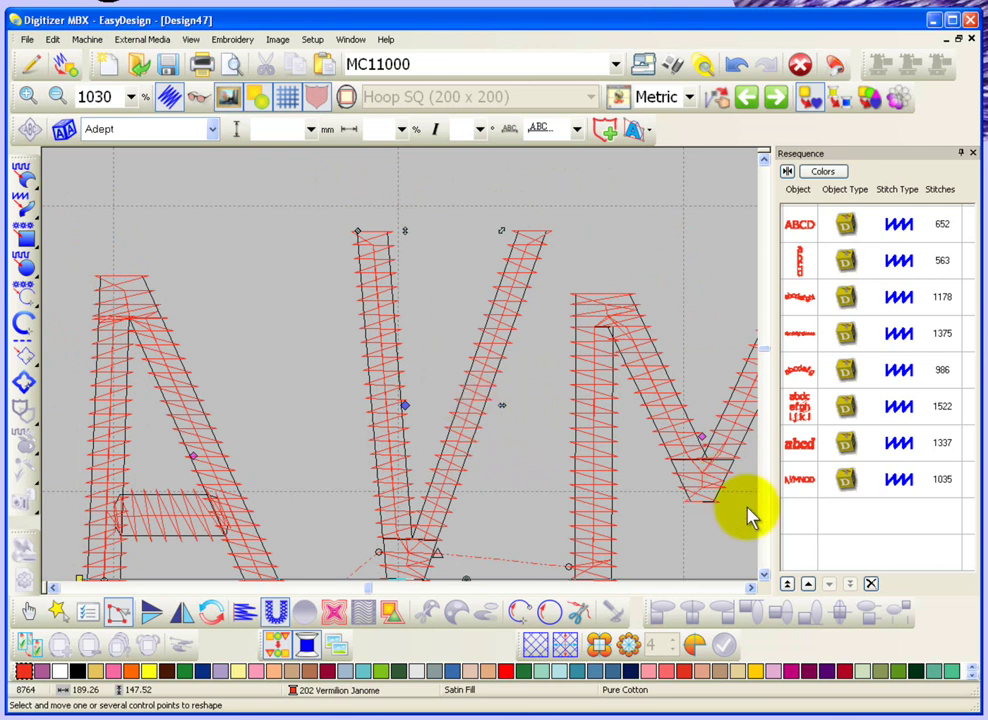
{"action": "left_click", "coordinate": [764, 578]}
{"action": "left_click", "coordinate": [764, 580]}
{"action": "left_click_drag", "start_coordinate": [405, 277], "coordinate": [397, 419]}
Raise the V superscript-style above the other letters, then scroll right to reveal MNOD
{"action": "key", "text": "shift+z"}
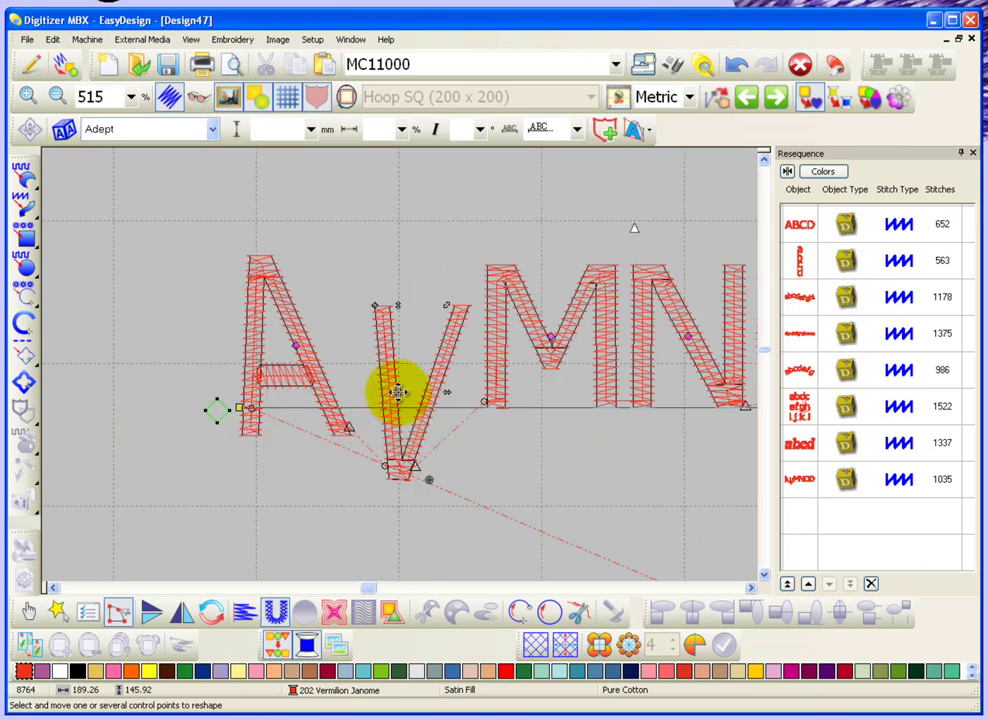
{"action": "left_click_drag", "start_coordinate": [398, 392], "coordinate": [375, 246]}
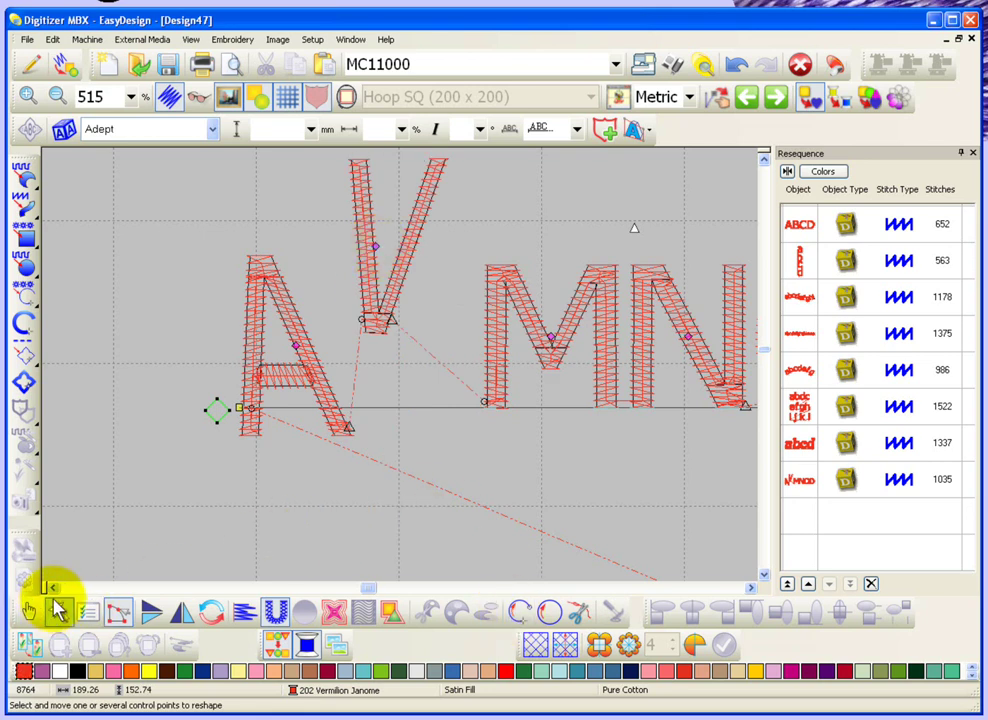
{"action": "left_click", "coordinate": [750, 588]}
{"action": "left_click", "coordinate": [750, 590]}
{"action": "left_click", "coordinate": [750, 590]}
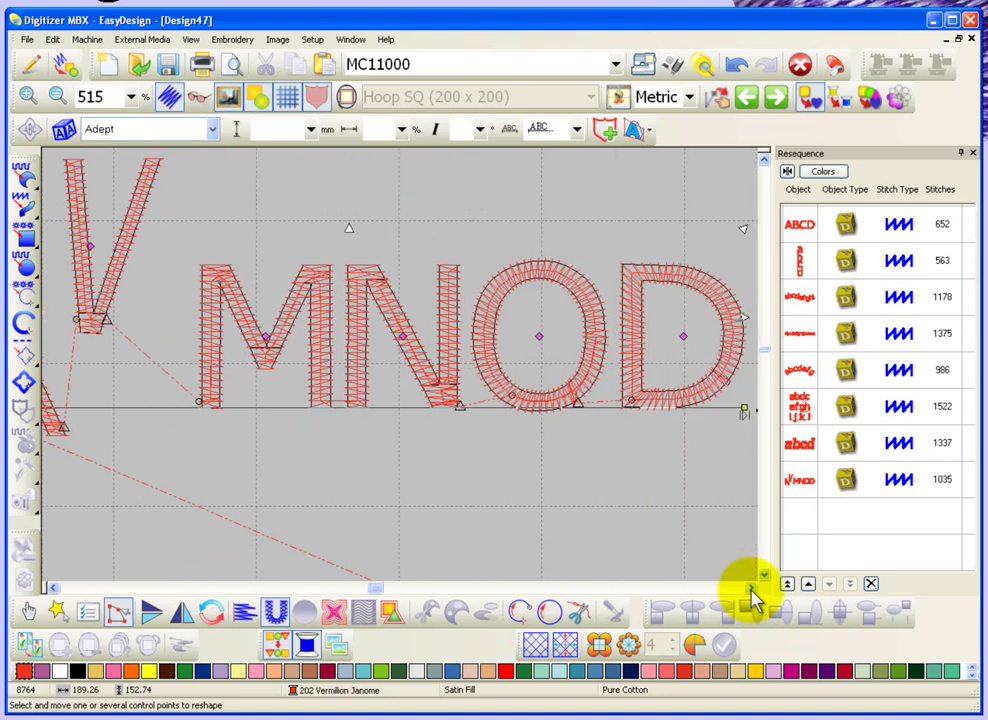
Zoom in on the O and drag its outline points into a lumpy ring bulging top and right
{"action": "left_click", "coordinate": [538, 335]}
{"action": "key", "text": "z"}
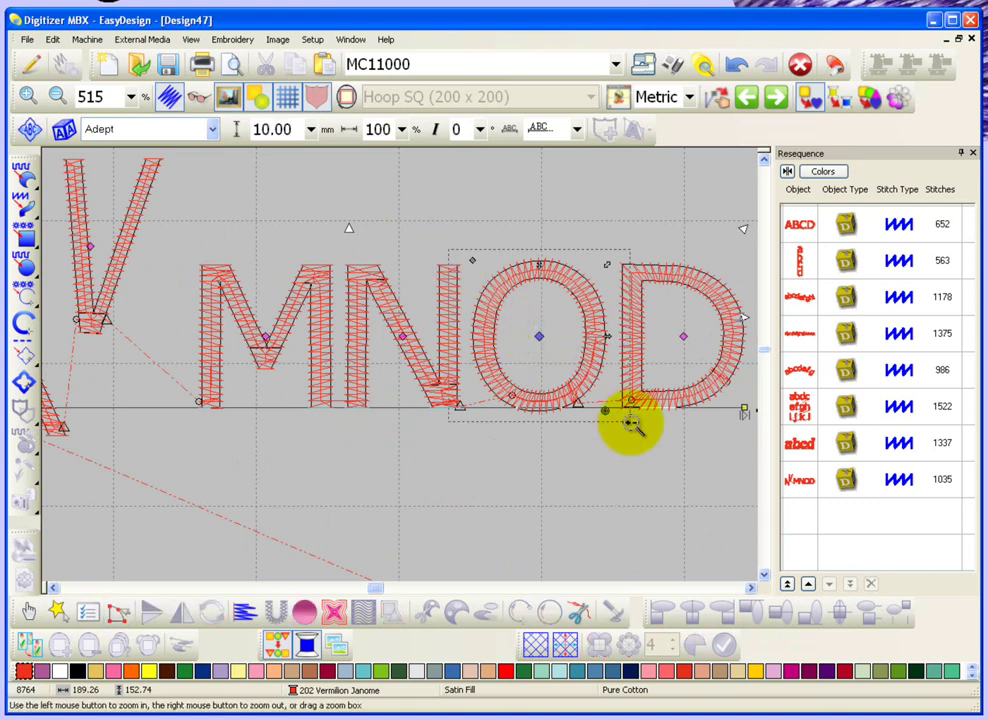
{"action": "left_click_drag", "start_coordinate": [447, 249], "coordinate": [632, 426]}
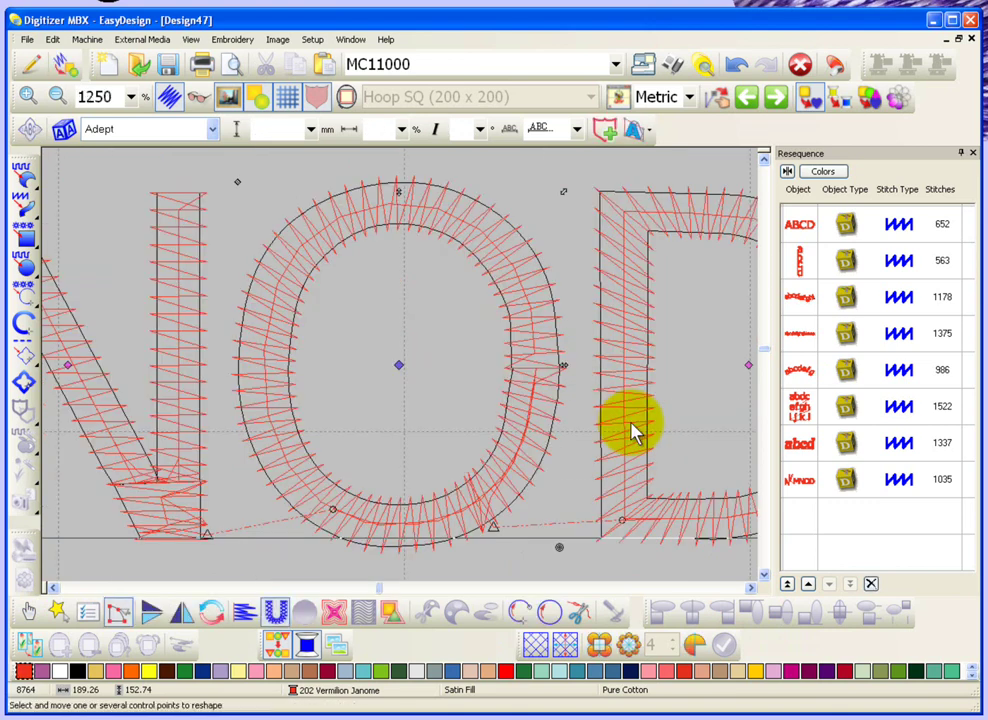
{"action": "left_click", "coordinate": [441, 240]}
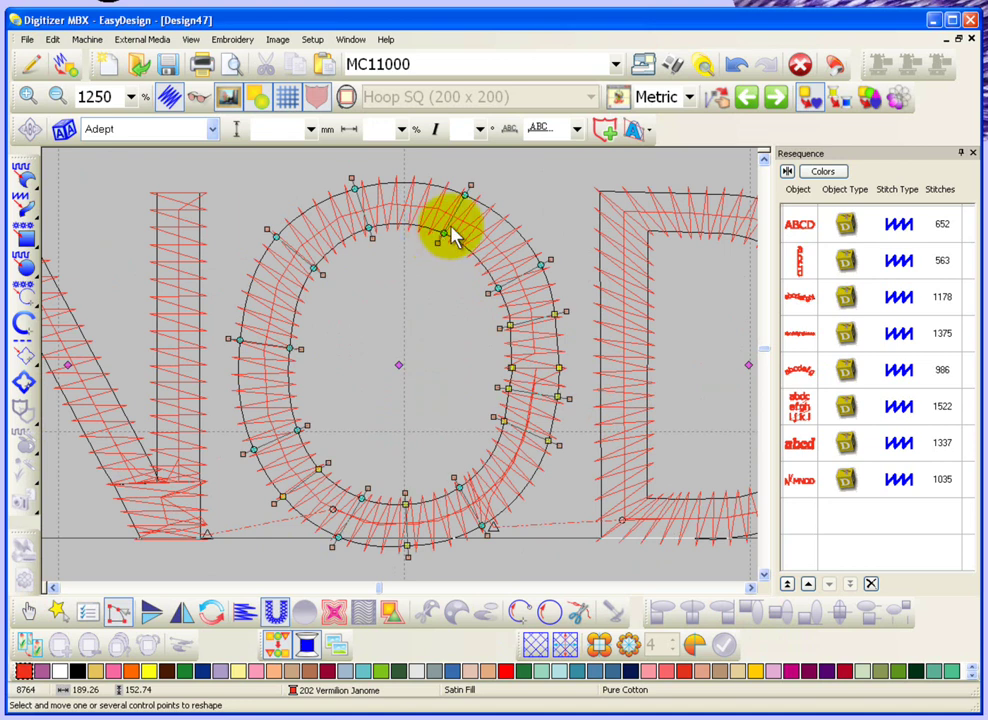
{"action": "left_click_drag", "start_coordinate": [467, 193], "coordinate": [484, 172]}
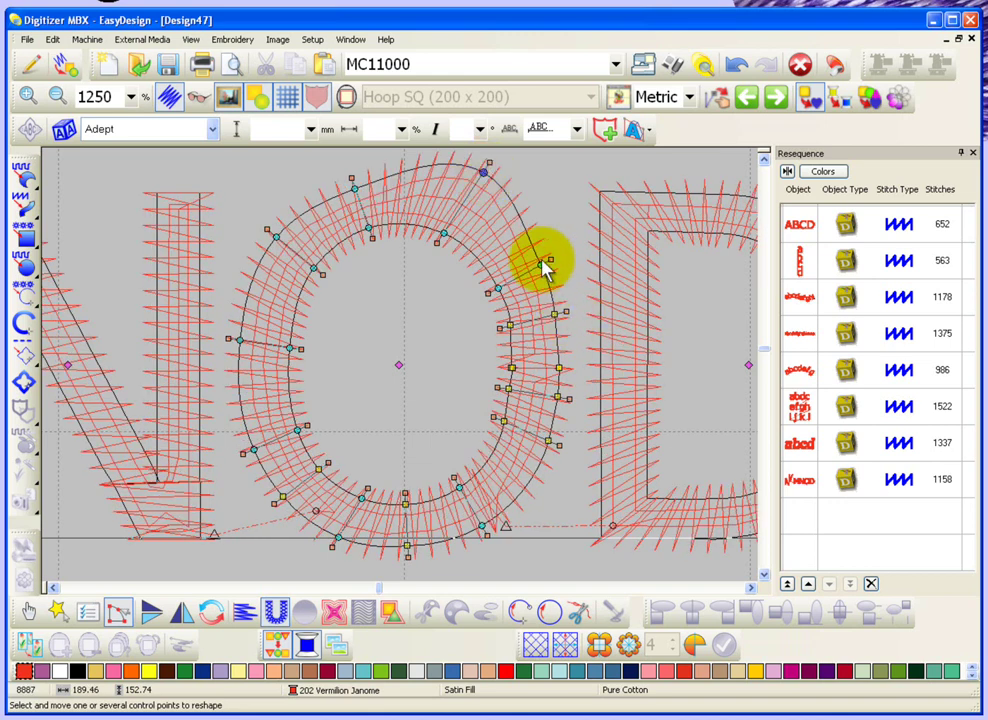
{"action": "left_click_drag", "start_coordinate": [525, 265], "coordinate": [570, 298]}
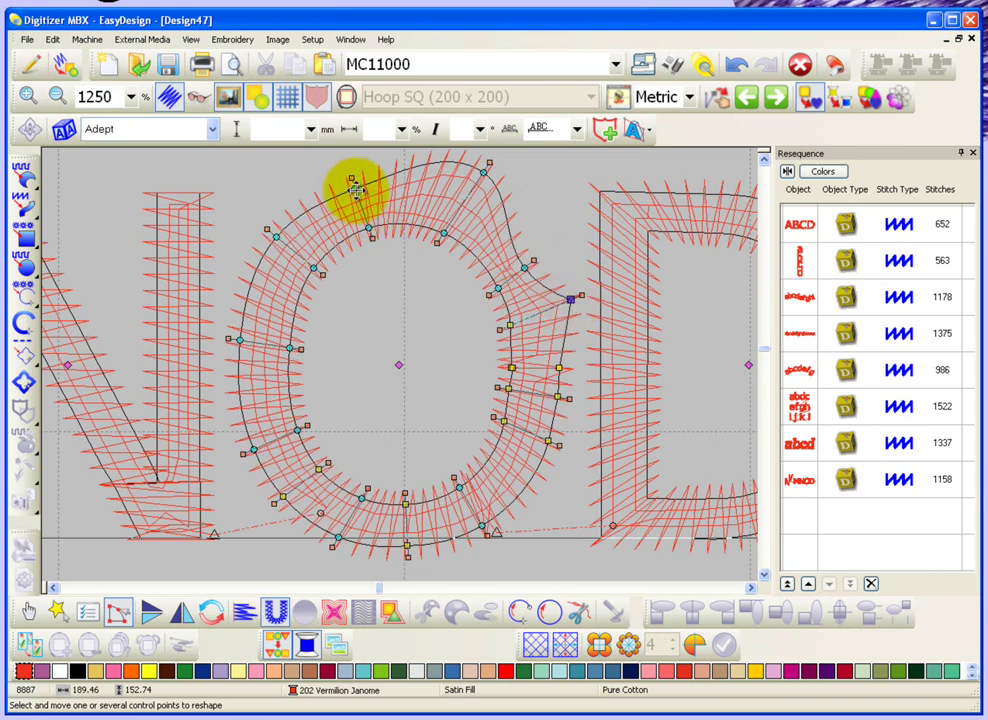
{"action": "left_click_drag", "start_coordinate": [355, 190], "coordinate": [359, 204]}
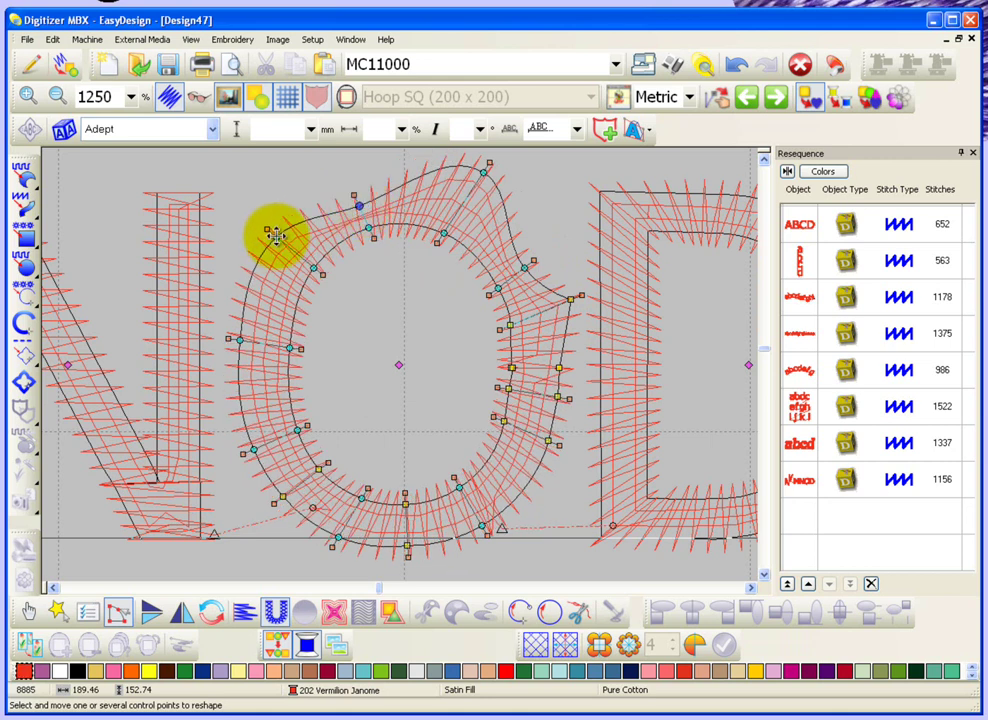
{"action": "left_click_drag", "start_coordinate": [275, 235], "coordinate": [255, 189]}
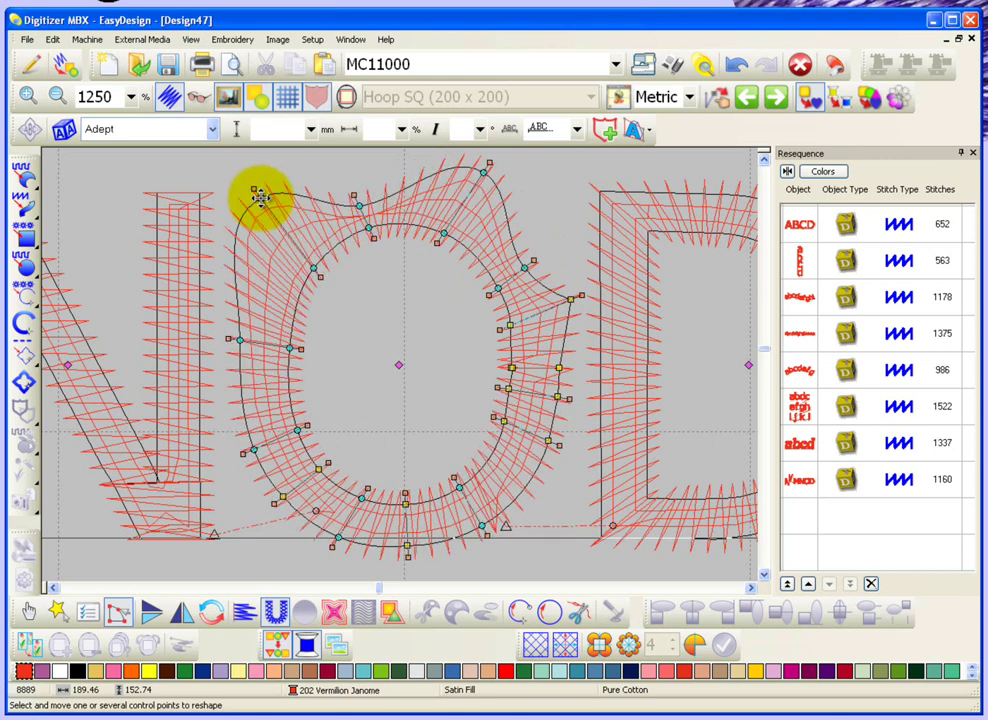
{"action": "key", "text": "shift+z"}
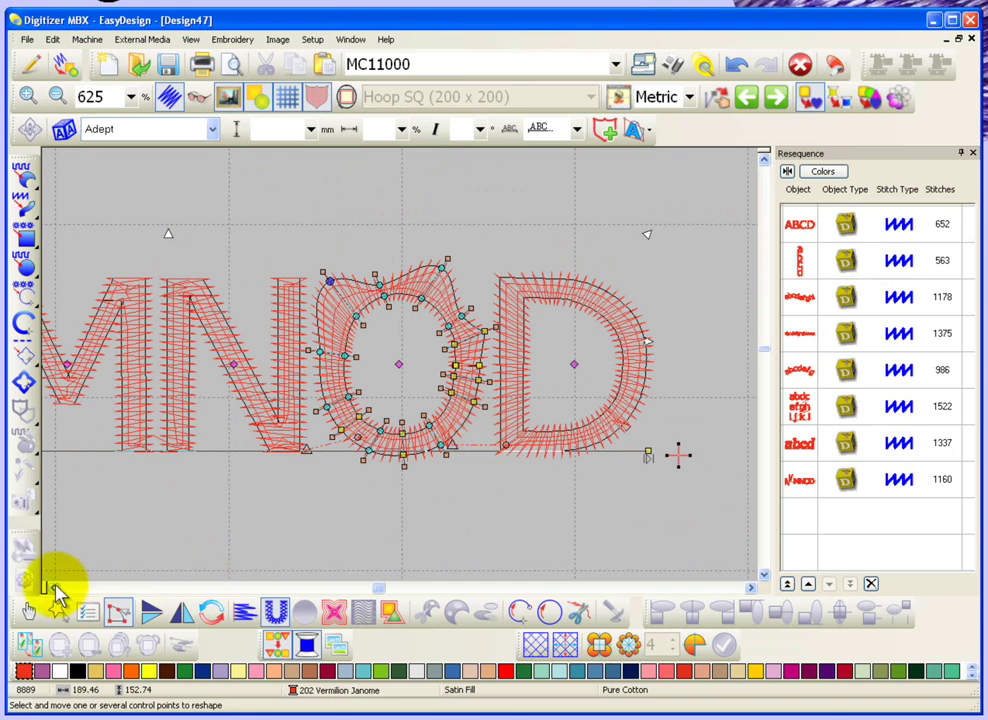
End reshaping AVMNOD, clear the selection, then select the ABCD lettering and zoom in on it
{"action": "left_click", "coordinate": [29, 614]}
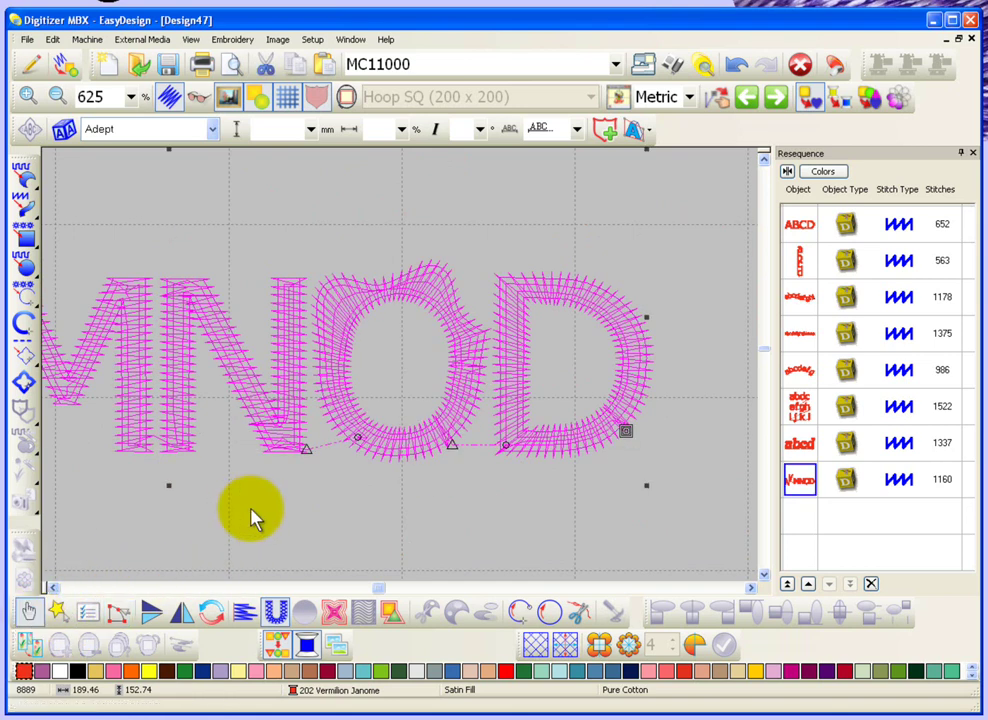
{"action": "left_click", "coordinate": [252, 518]}
{"action": "key", "text": "shift+z"}
{"action": "key", "text": "shift+z"}
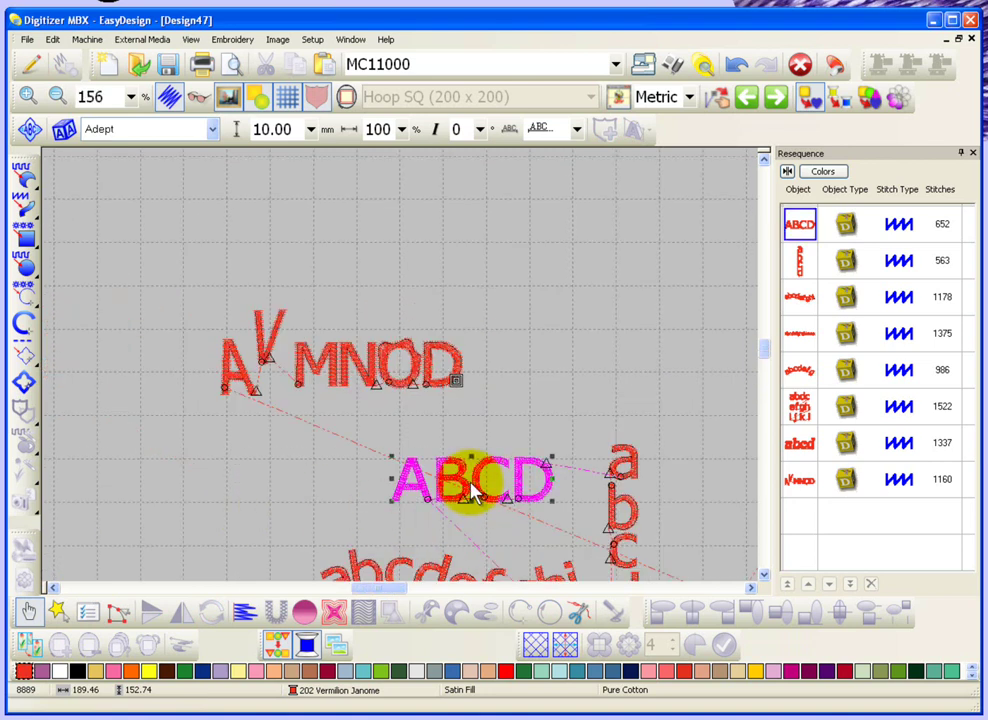
{"action": "left_click", "coordinate": [476, 490]}
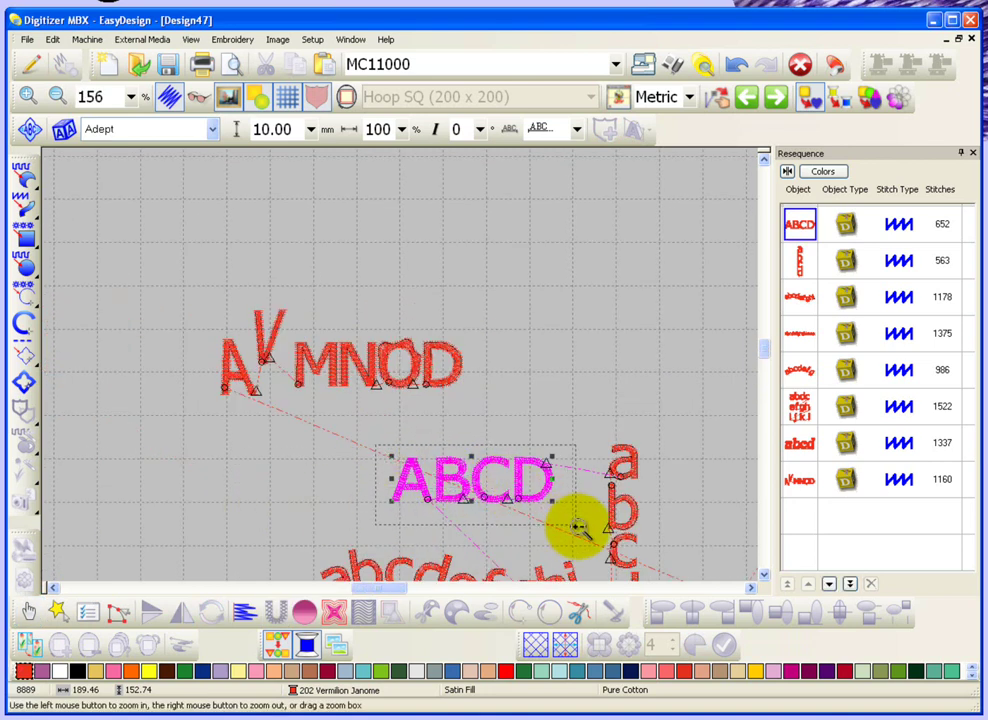
{"action": "left_click_drag", "start_coordinate": [568, 523], "coordinate": [570, 525]}
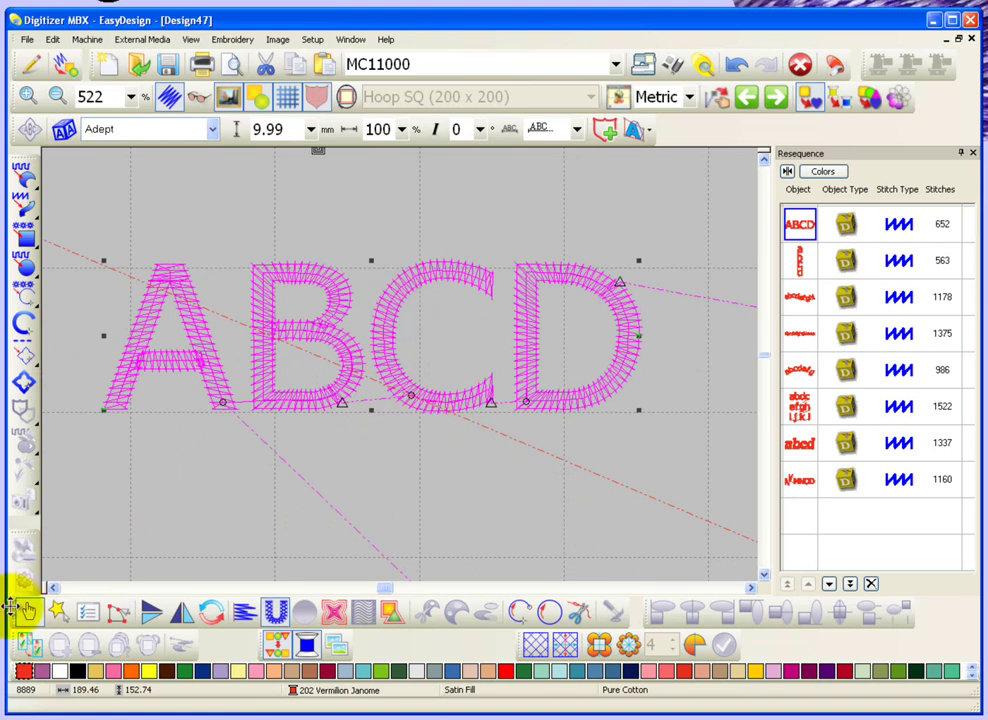
Narrow ABCD to about 90% width and rotate it to tilt upward toward the D
{"action": "left_click_drag", "start_coordinate": [638, 261], "coordinate": [681, 238]}
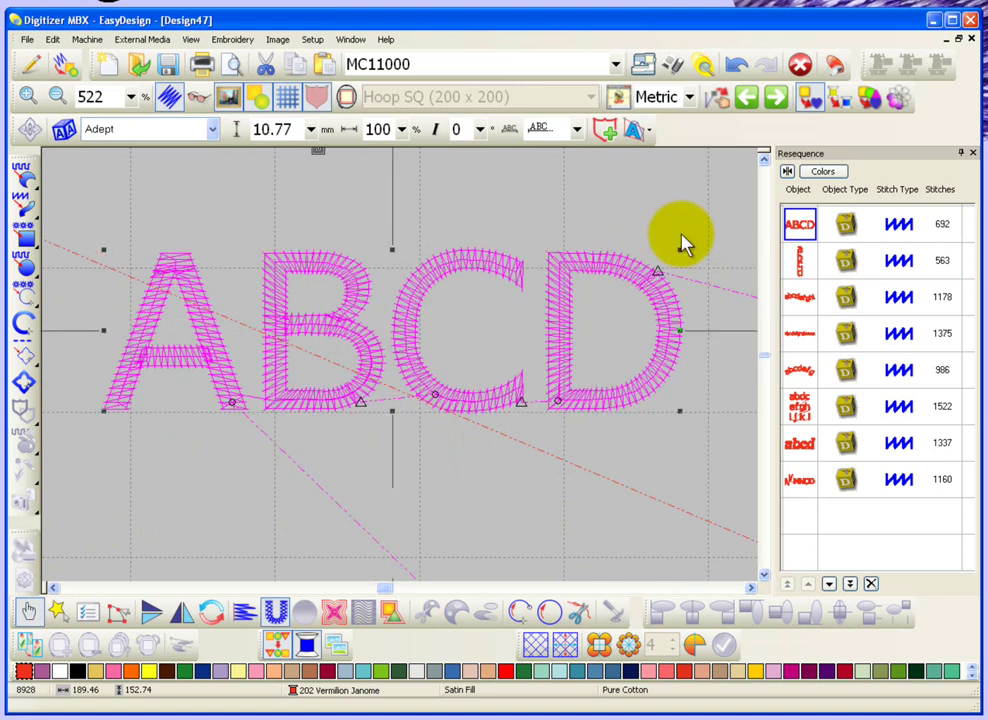
{"action": "left_click_drag", "start_coordinate": [680, 330], "coordinate": [624, 334]}
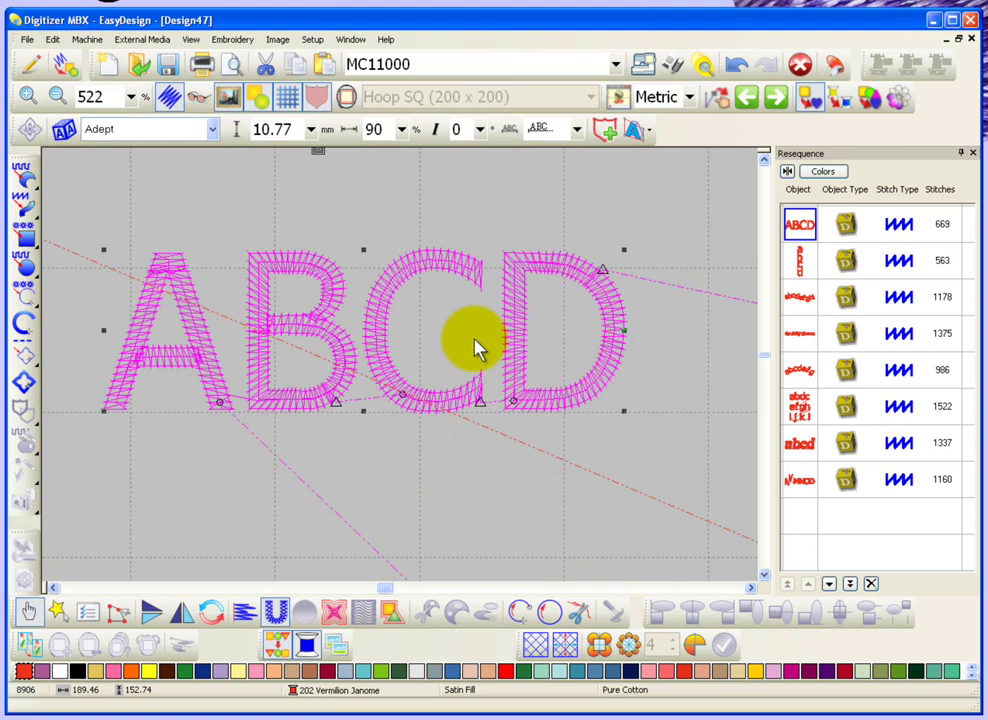
{"action": "left_click", "coordinate": [390, 298]}
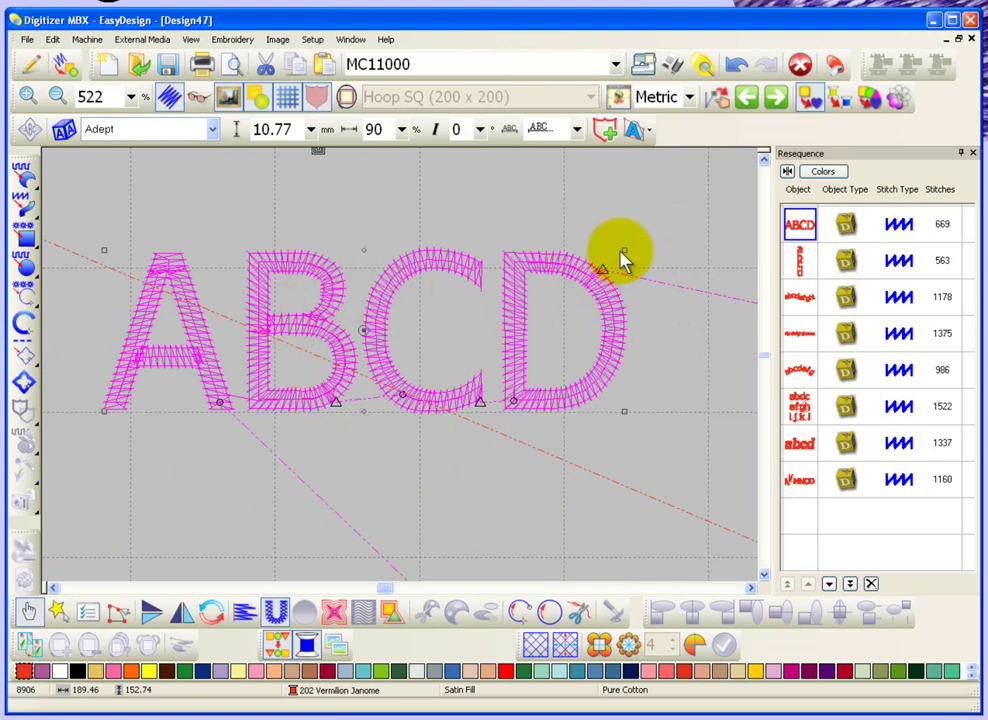
{"action": "left_click_drag", "start_coordinate": [625, 250], "coordinate": [588, 240]}
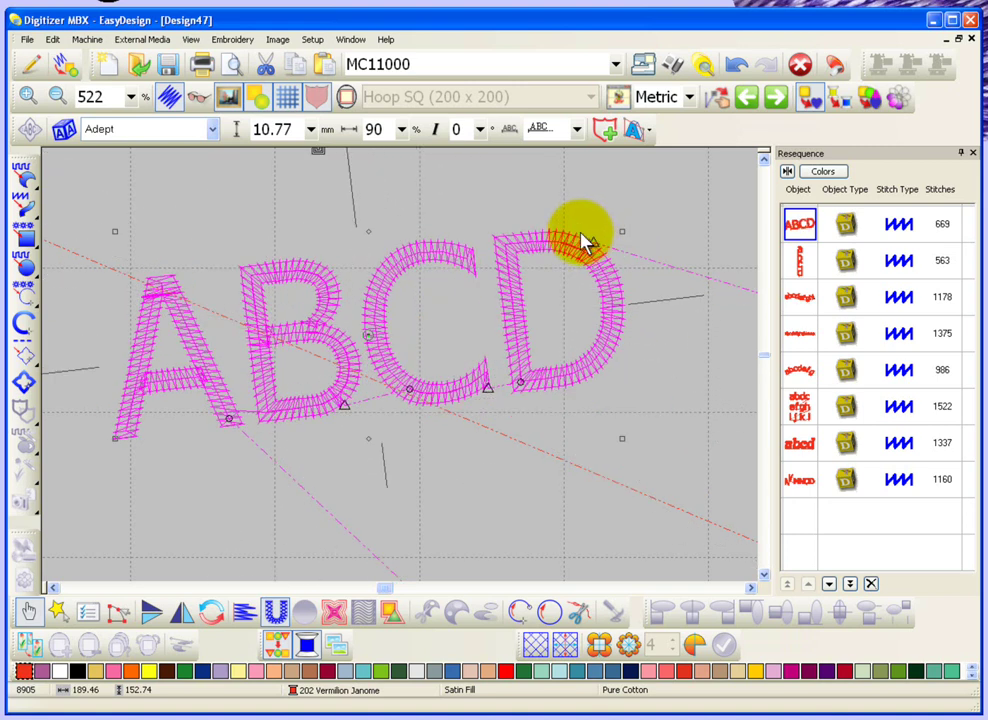
{"action": "left_click_drag", "start_coordinate": [368, 228], "coordinate": [397, 240]}
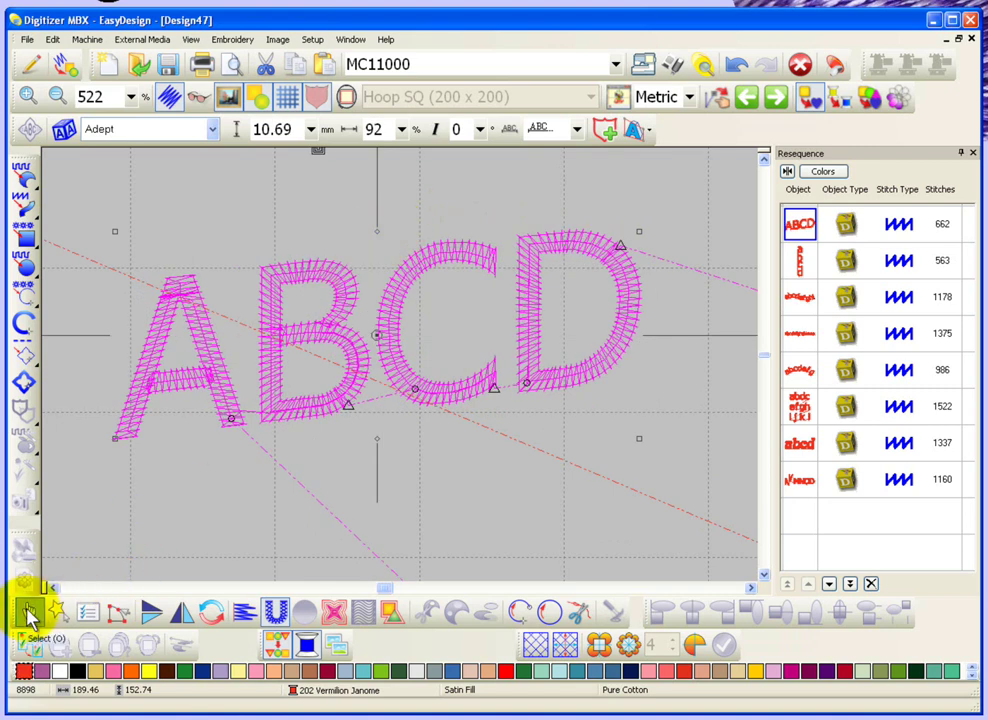
With Reshape Object, level the ABCD baseline end and reposition the D along it
{"action": "left_click", "coordinate": [118, 617]}
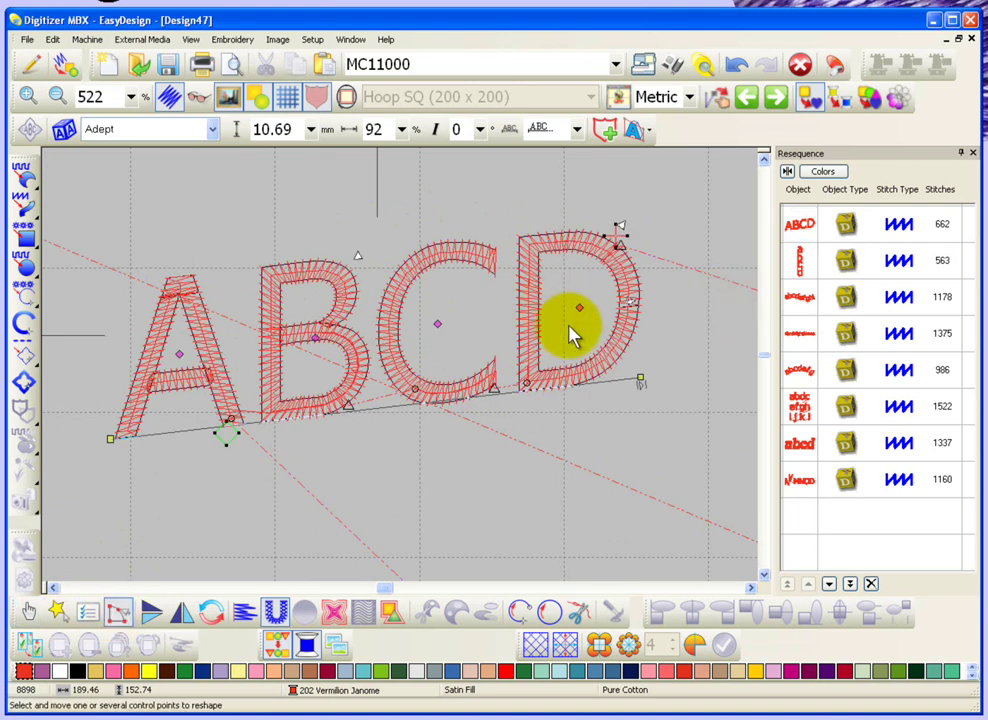
{"action": "left_click_drag", "start_coordinate": [641, 380], "coordinate": [670, 442]}
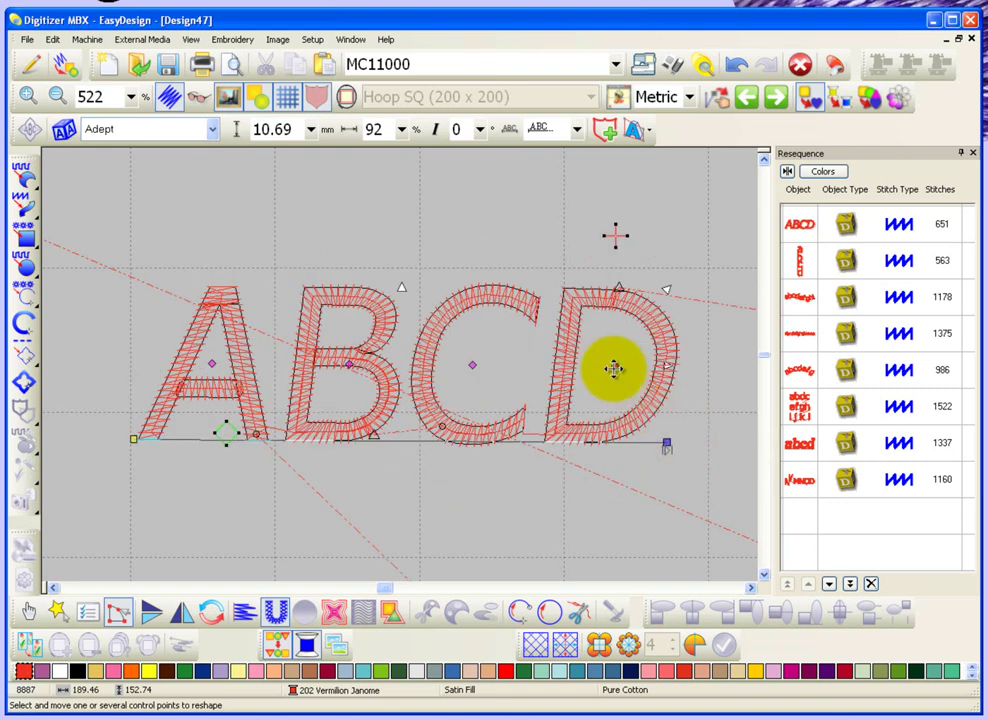
{"action": "mouse_move", "coordinate": [616, 365]}
{"action": "left_mouse_down"}
{"action": "mouse_move", "coordinate": [628, 364]}
{"action": "mouse_move", "coordinate": [595, 364]}
{"action": "mouse_move", "coordinate": [635, 364]}
{"action": "left_mouse_up"}
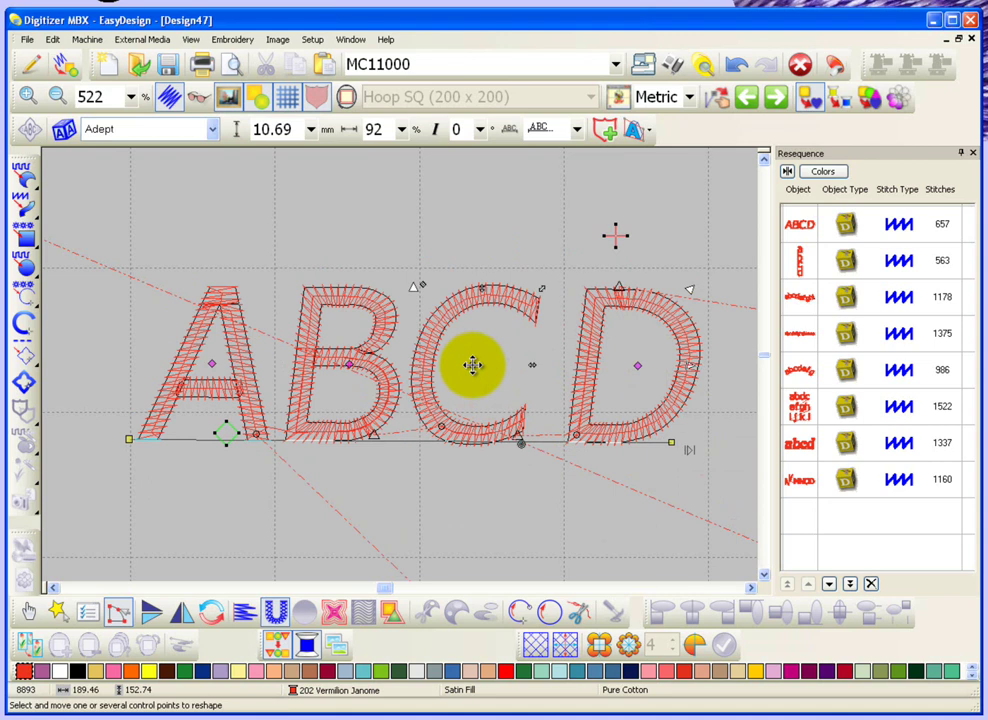
Enlarge, heighten and slant the C, raising it above the other letters
{"action": "left_click_drag", "start_coordinate": [543, 290], "coordinate": [579, 257]}
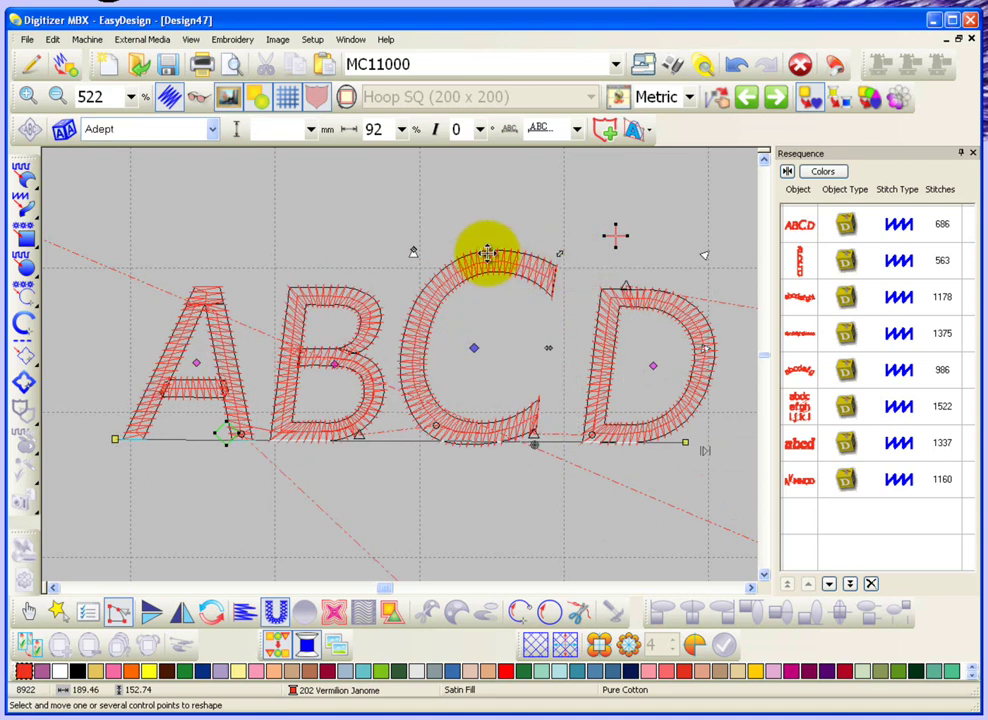
{"action": "left_click_drag", "start_coordinate": [487, 253], "coordinate": [490, 227]}
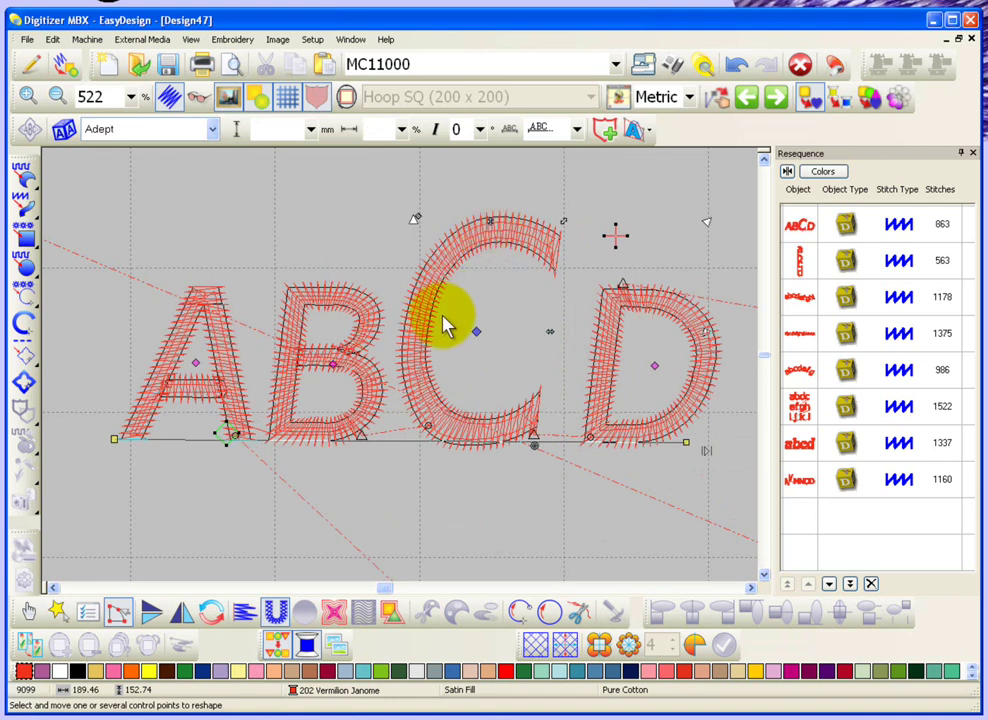
{"action": "left_click_drag", "start_coordinate": [419, 216], "coordinate": [483, 215]}
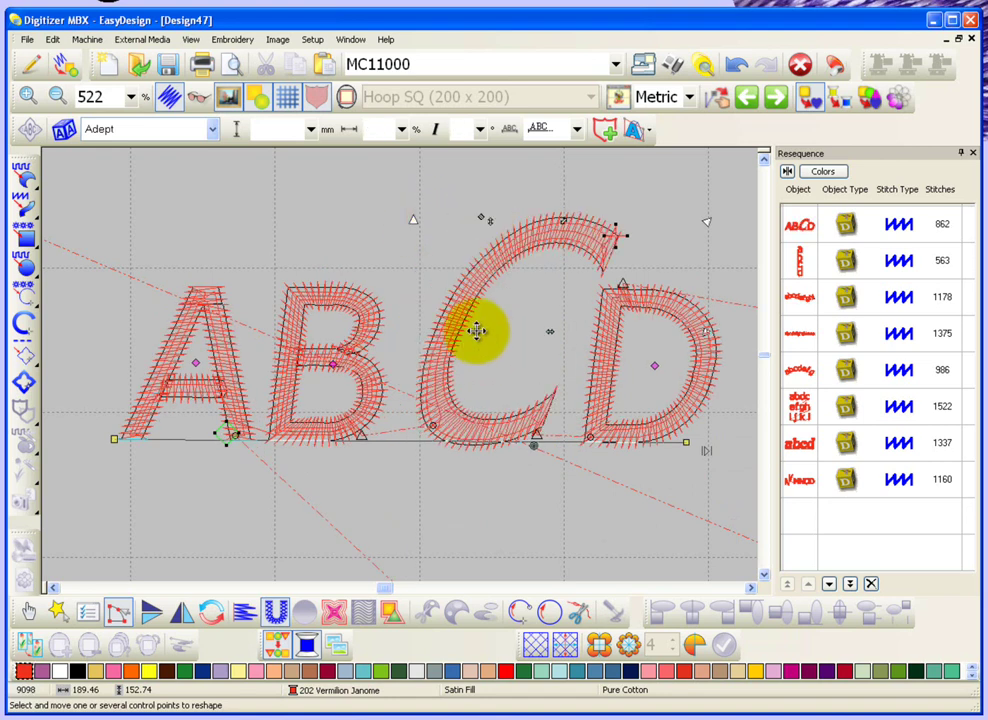
{"action": "left_click_drag", "start_coordinate": [476, 331], "coordinate": [470, 381]}
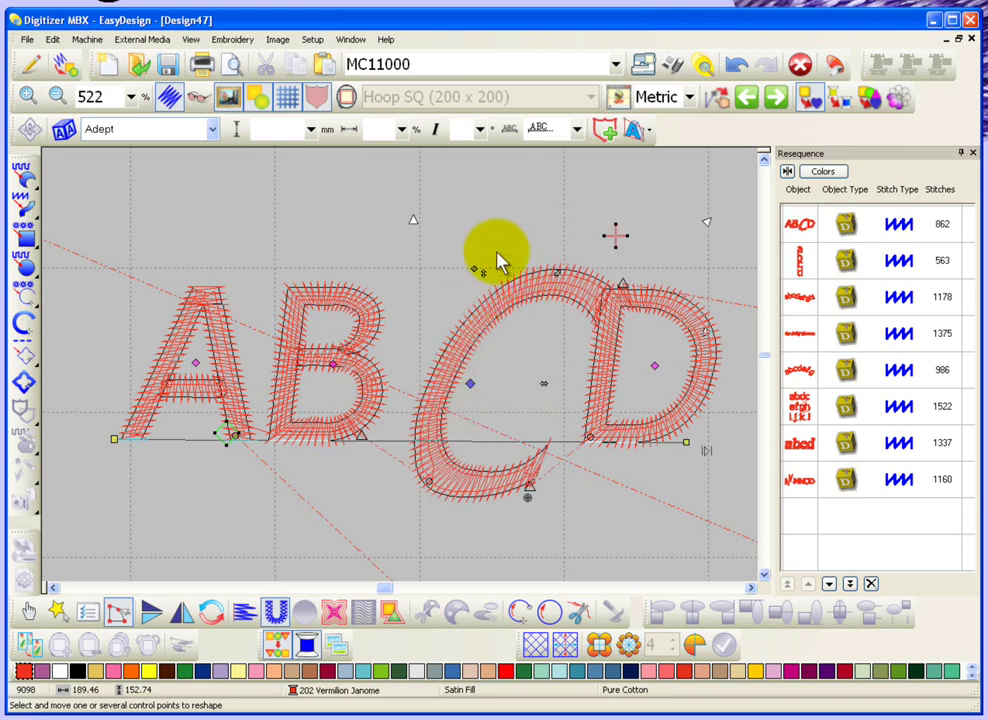
{"action": "left_click_drag", "start_coordinate": [469, 383], "coordinate": [463, 243]}
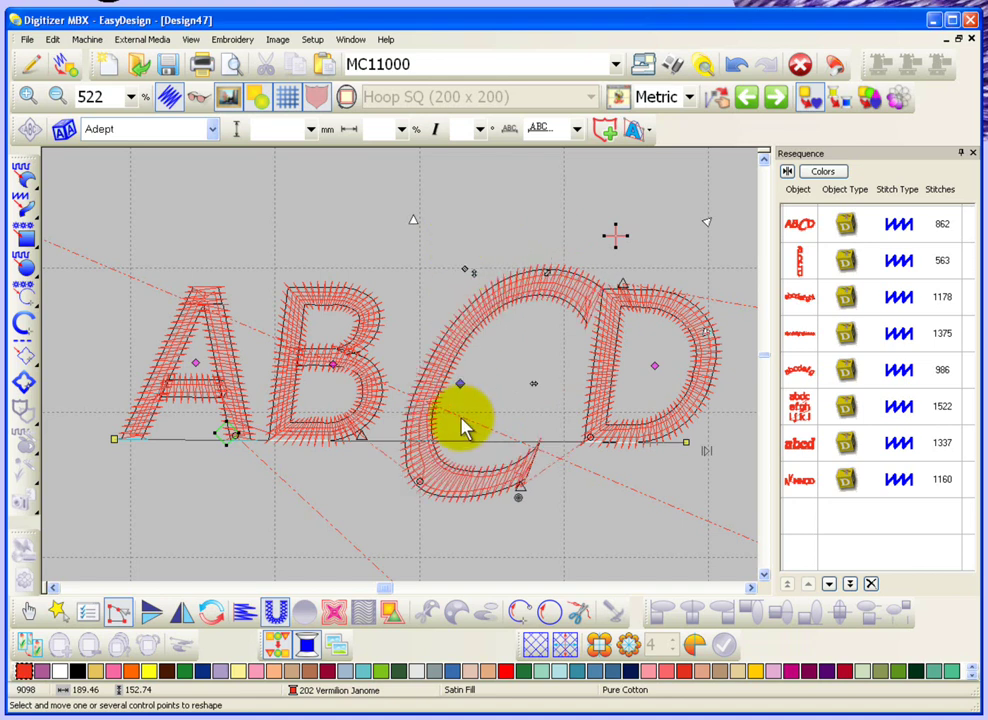
{"action": "left_click_drag", "start_coordinate": [461, 382], "coordinate": [460, 302]}
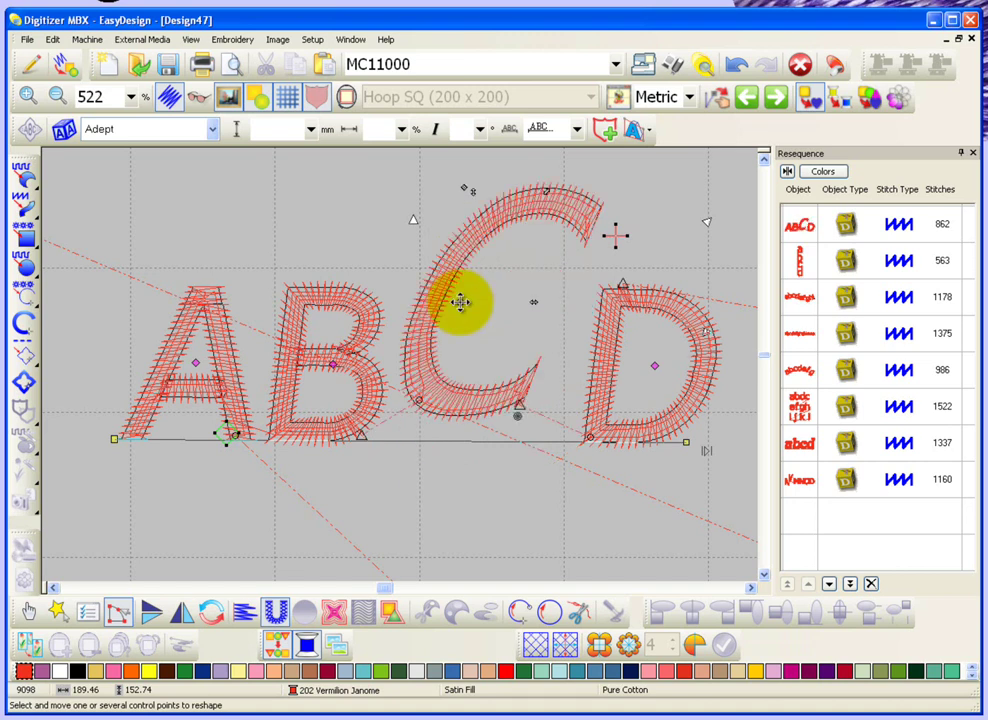
Zoom in on the B, pull out its top-left corner, and add a point to slant its left edge
{"action": "left_click", "coordinate": [352, 318]}
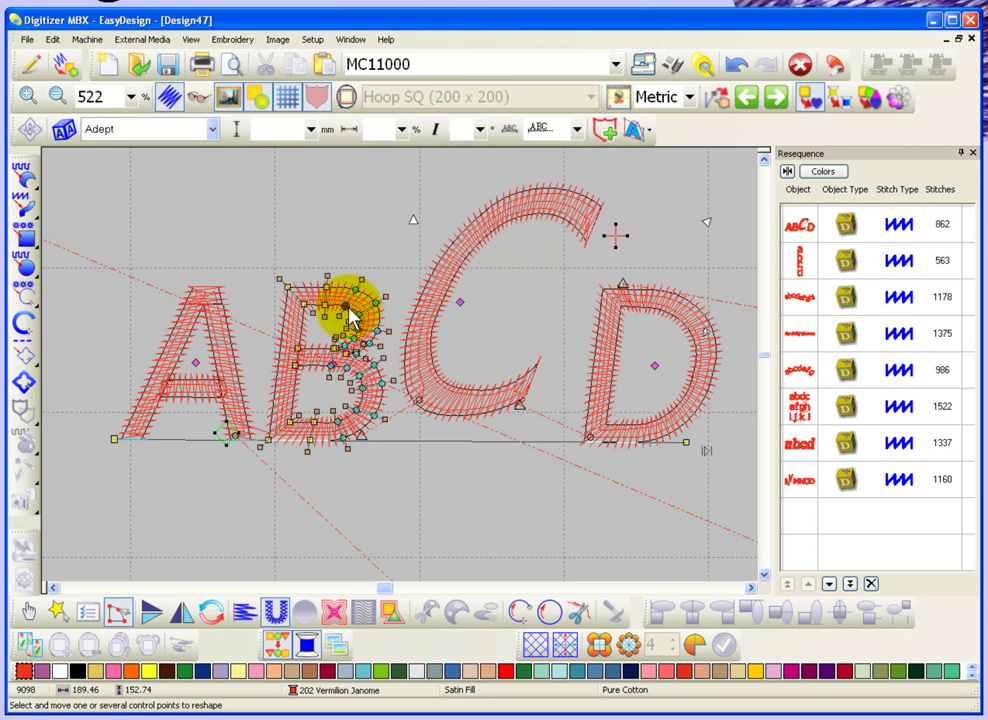
{"action": "key", "text": "z"}
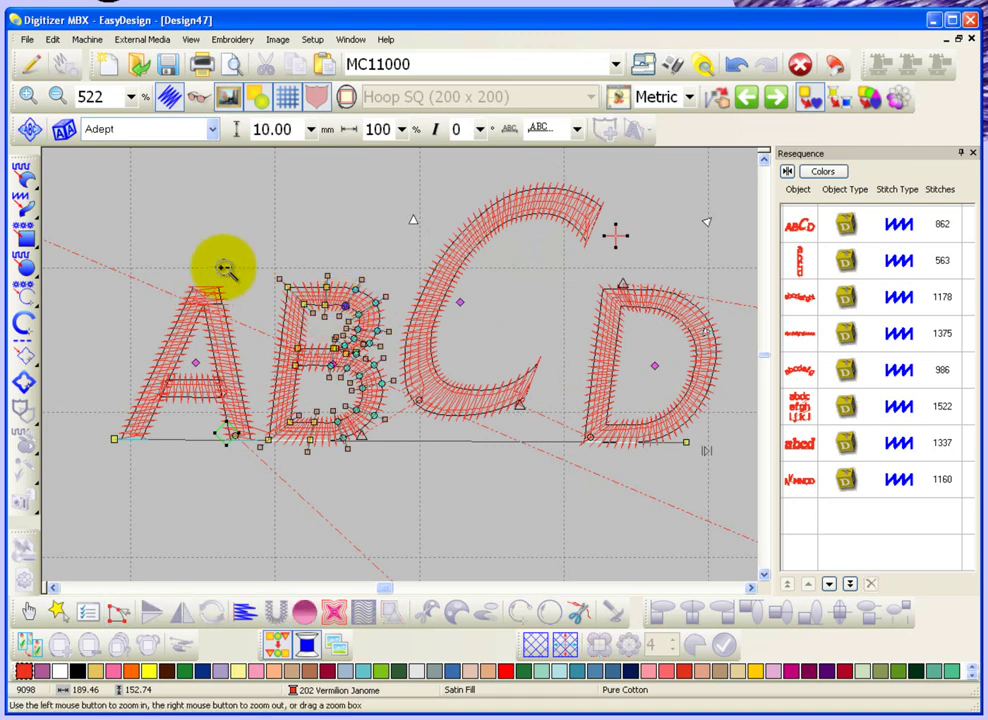
{"action": "left_click", "coordinate": [397, 440]}
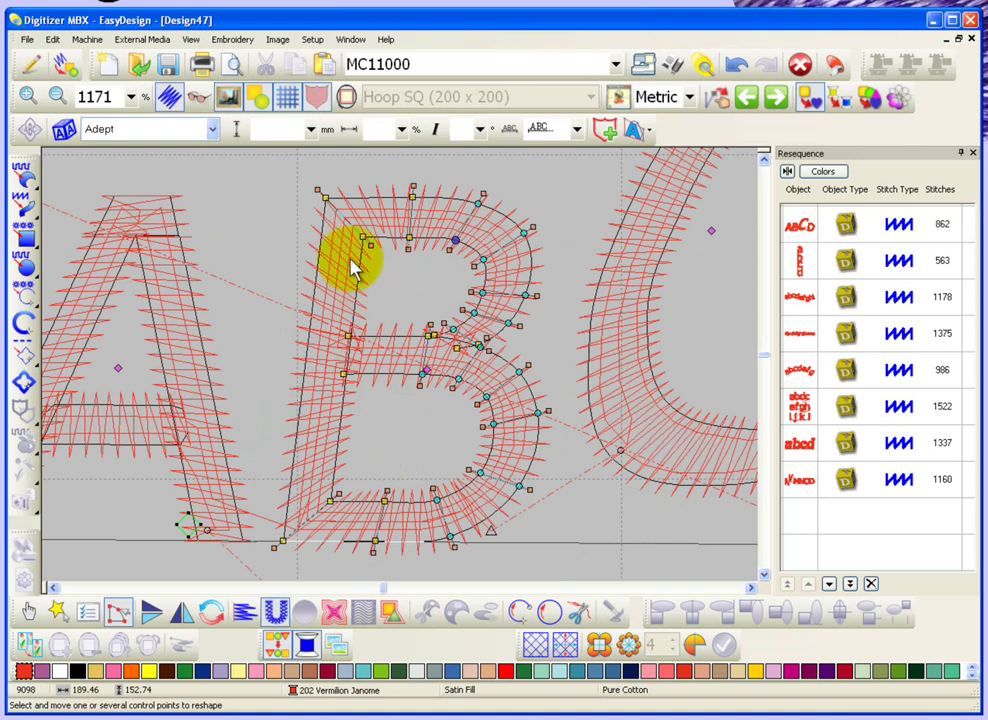
{"action": "left_click_drag", "start_coordinate": [326, 198], "coordinate": [284, 176]}
{"action": "left_click", "coordinate": [277, 238]}
{"action": "double_click", "coordinate": [282, 242]}
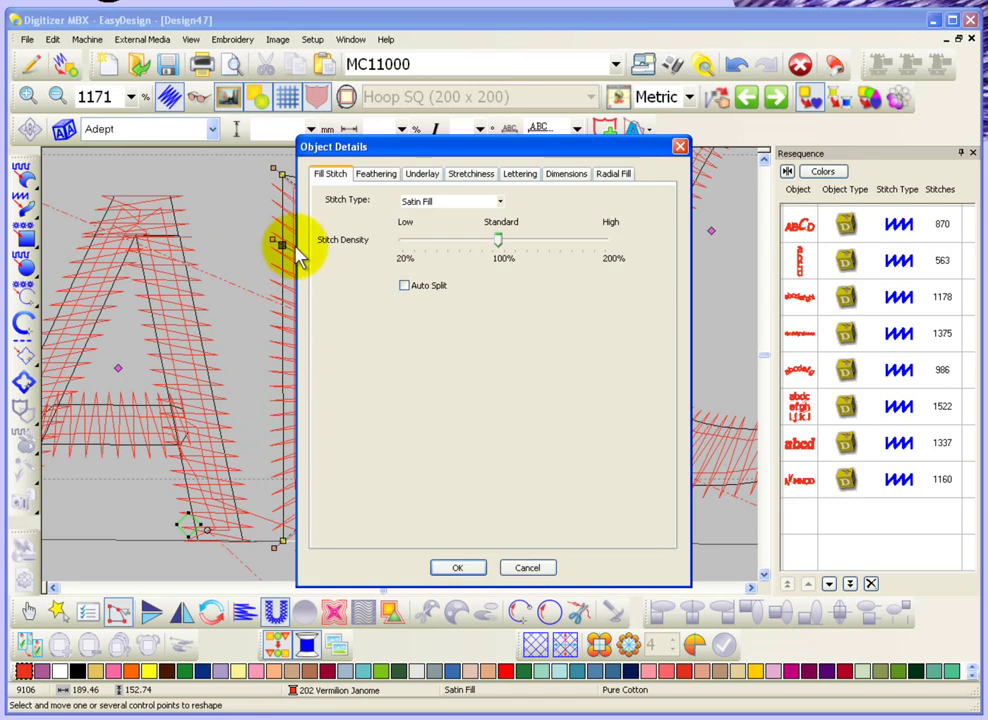
{"action": "left_click", "coordinate": [532, 572]}
{"action": "left_click_drag", "start_coordinate": [282, 243], "coordinate": [309, 274]}
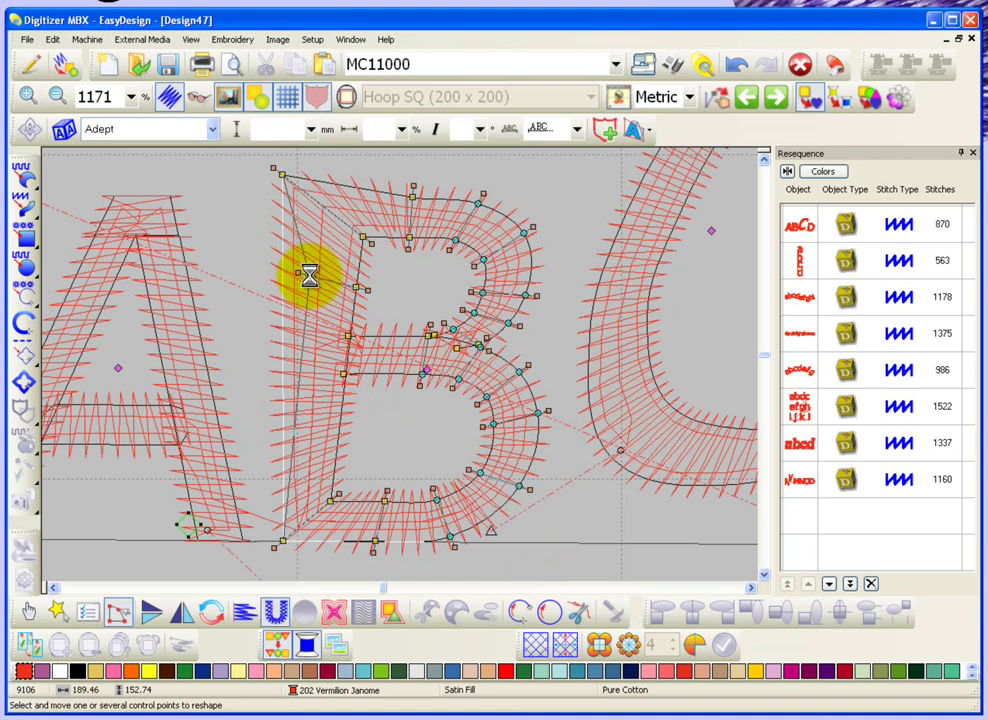
Adjust the B's lower-left edge, bulge its lower-right curve, and return to the Select tool
{"action": "left_click", "coordinate": [336, 450]}
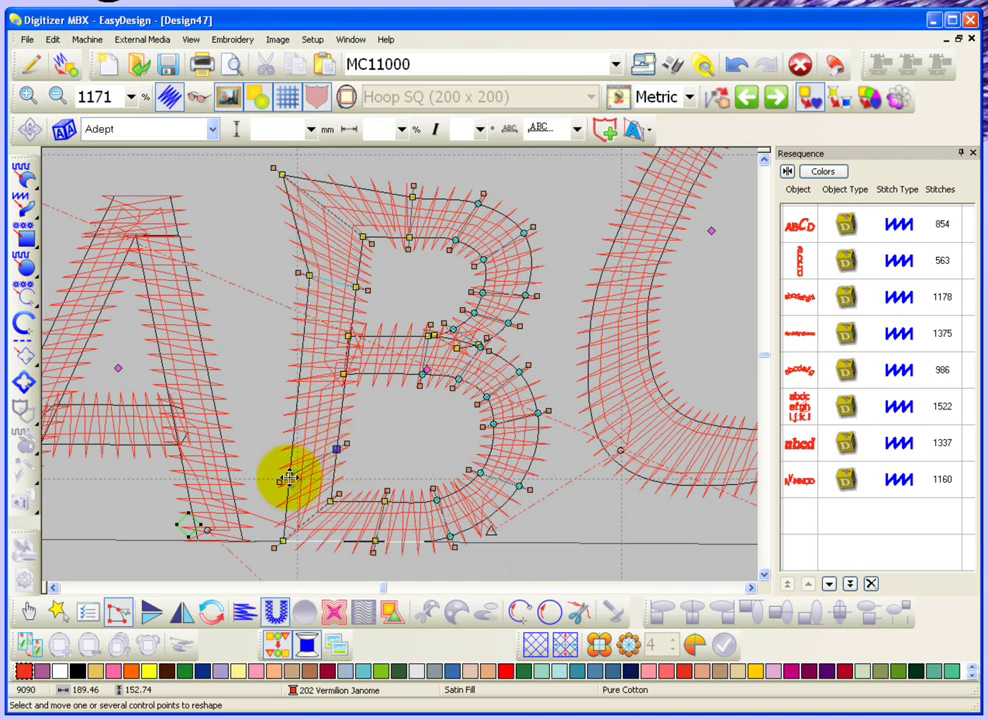
{"action": "left_click_drag", "start_coordinate": [291, 477], "coordinate": [270, 490]}
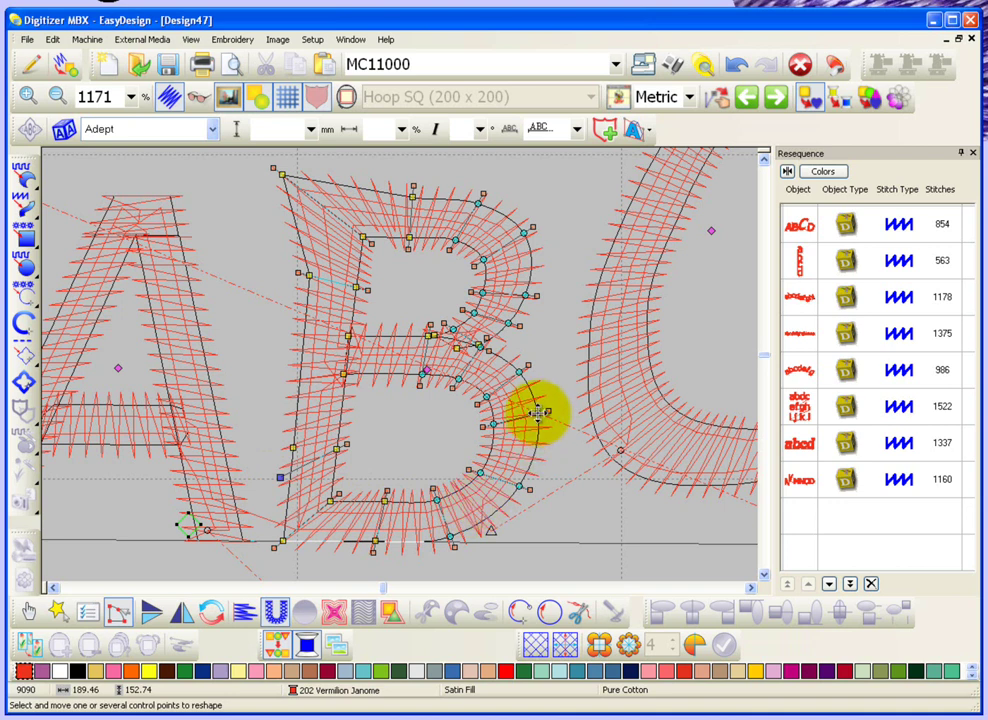
{"action": "left_click_drag", "start_coordinate": [538, 411], "coordinate": [560, 402]}
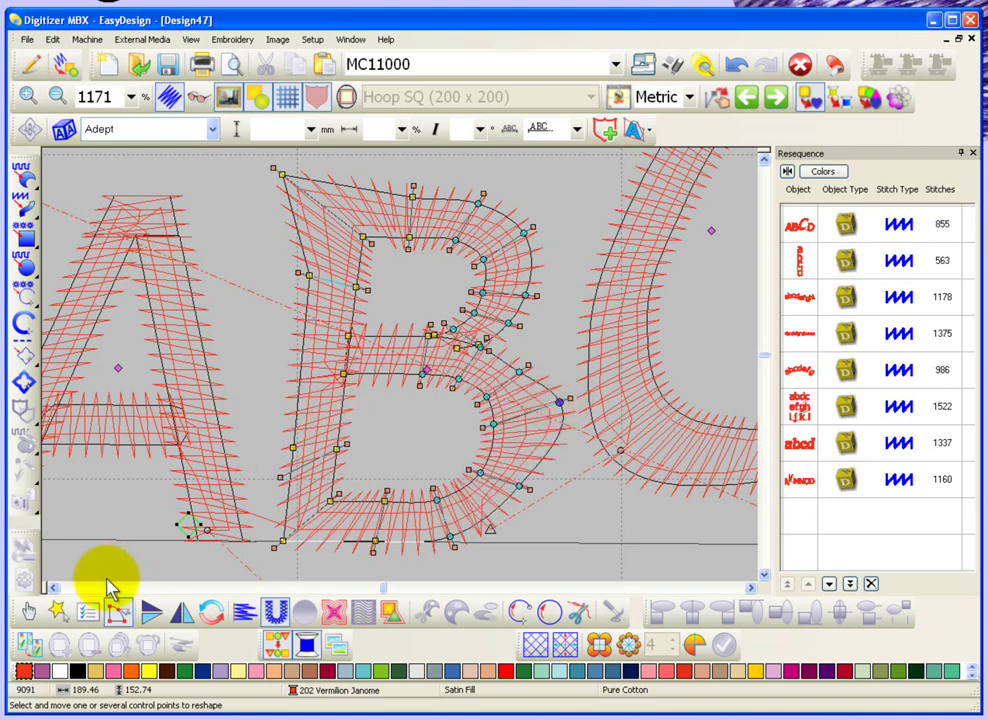
{"action": "left_click", "coordinate": [30, 612]}
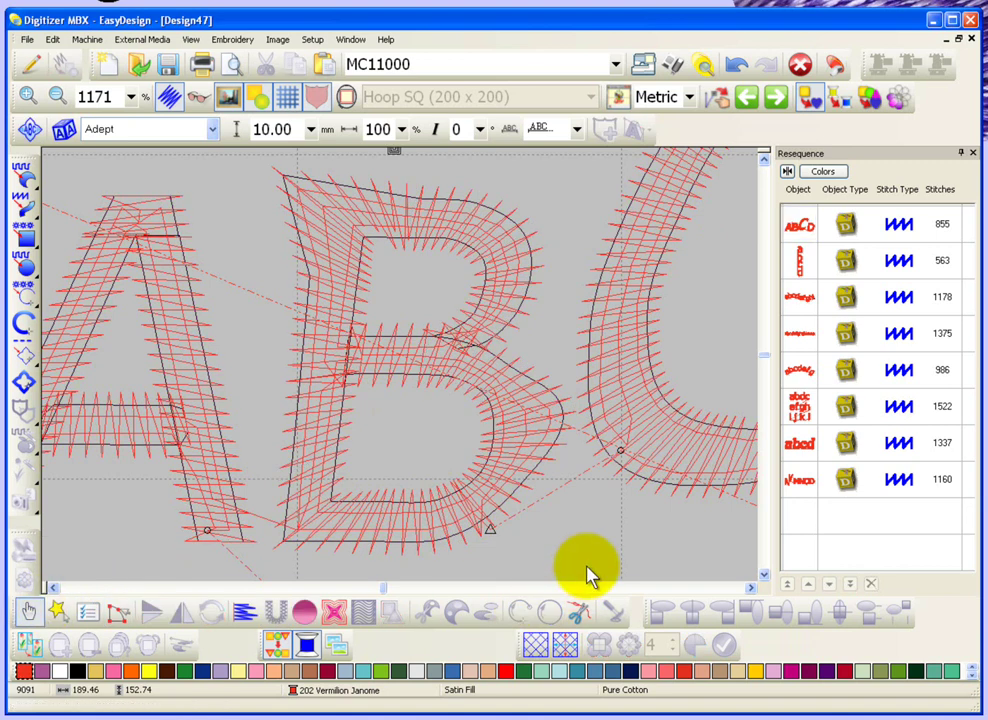
Zoom in on the arched abcdefghi lettering, select it, and show its Reshape control points
{"action": "scroll", "coordinate": [589, 577], "scroll_direction": "down", "scroll_amount": 1}
{"action": "scroll", "coordinate": [586, 572], "scroll_direction": "down", "scroll_amount": 3}
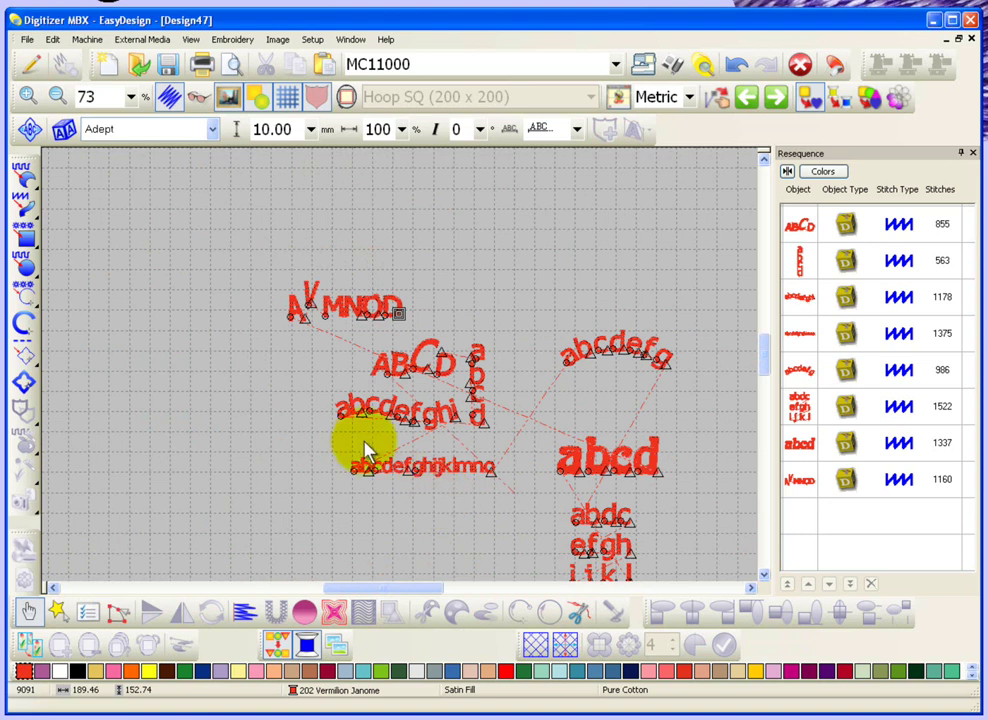
{"action": "key", "text": "b"}
{"action": "left_click_drag", "start_coordinate": [322, 386], "coordinate": [483, 455]}
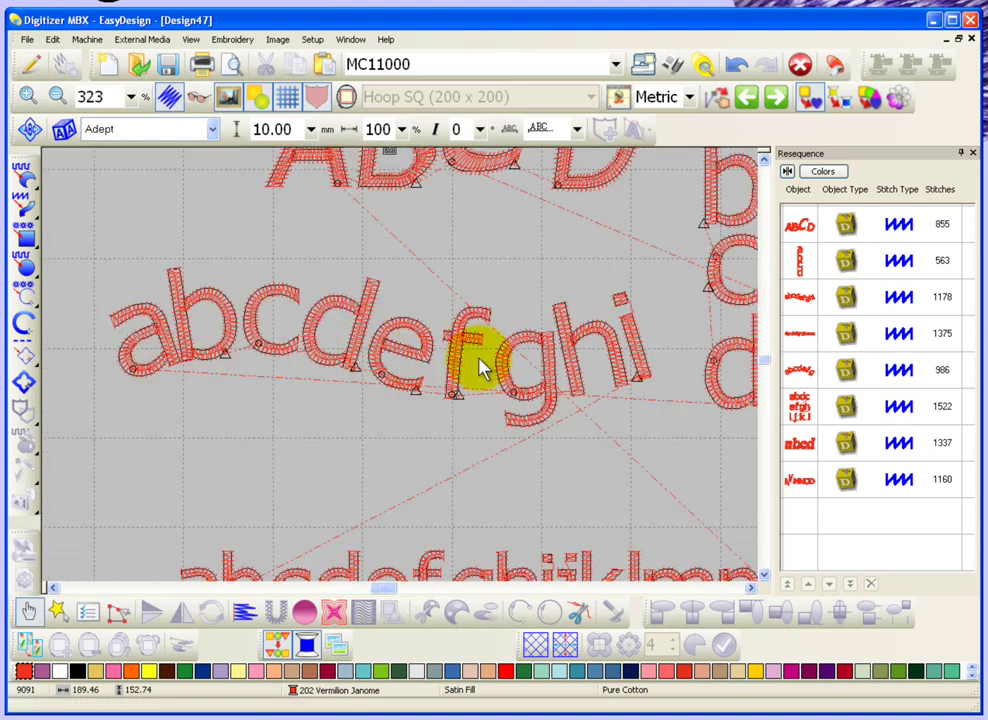
{"action": "left_click", "coordinate": [252, 310]}
{"action": "left_click", "coordinate": [119, 614]}
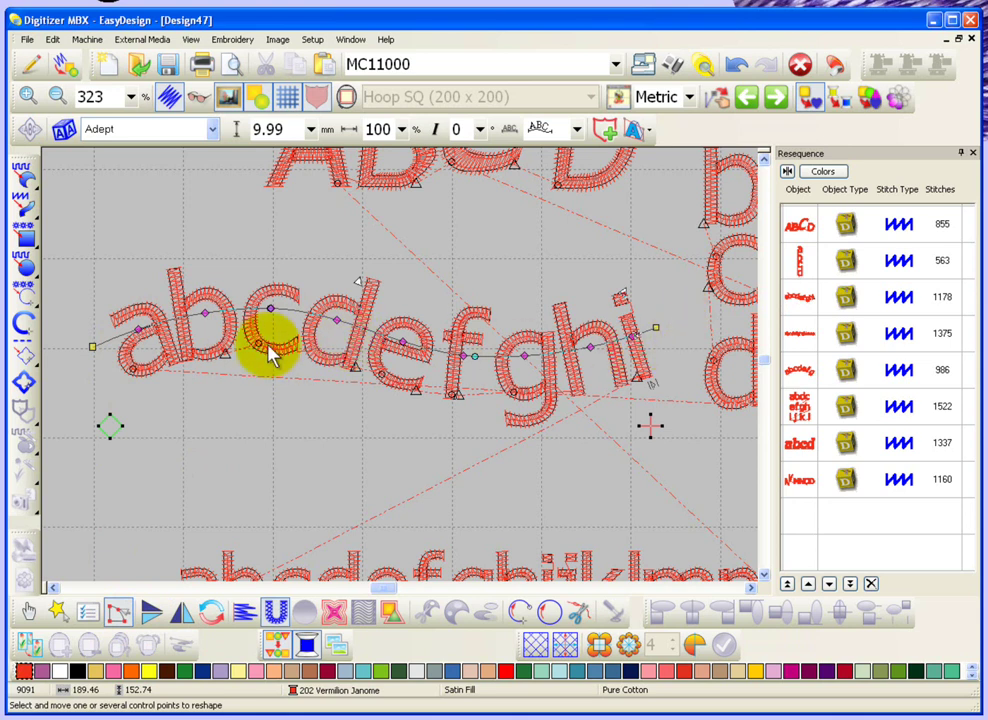
Pull the baseline point near b down-left to reshape the abcdefghi arc
{"action": "left_click_drag", "start_coordinate": [92, 345], "coordinate": [459, 372]}
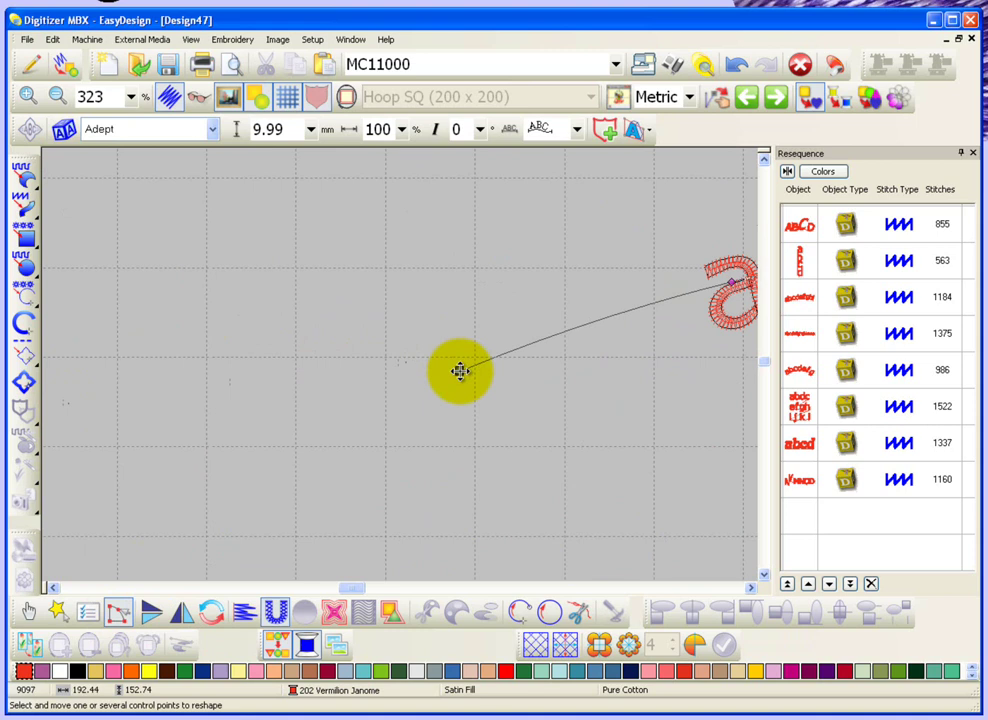
{"action": "key", "text": "shift+z"}
{"action": "key", "text": "shift+z"}
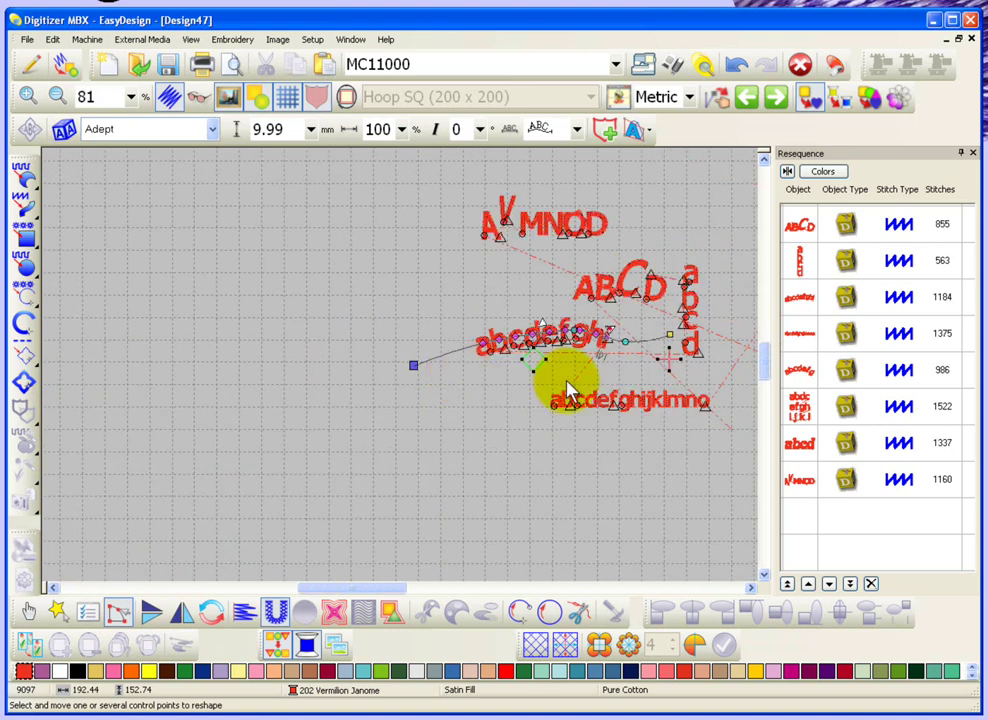
{"action": "left_click_drag", "start_coordinate": [434, 302], "coordinate": [622, 384]}
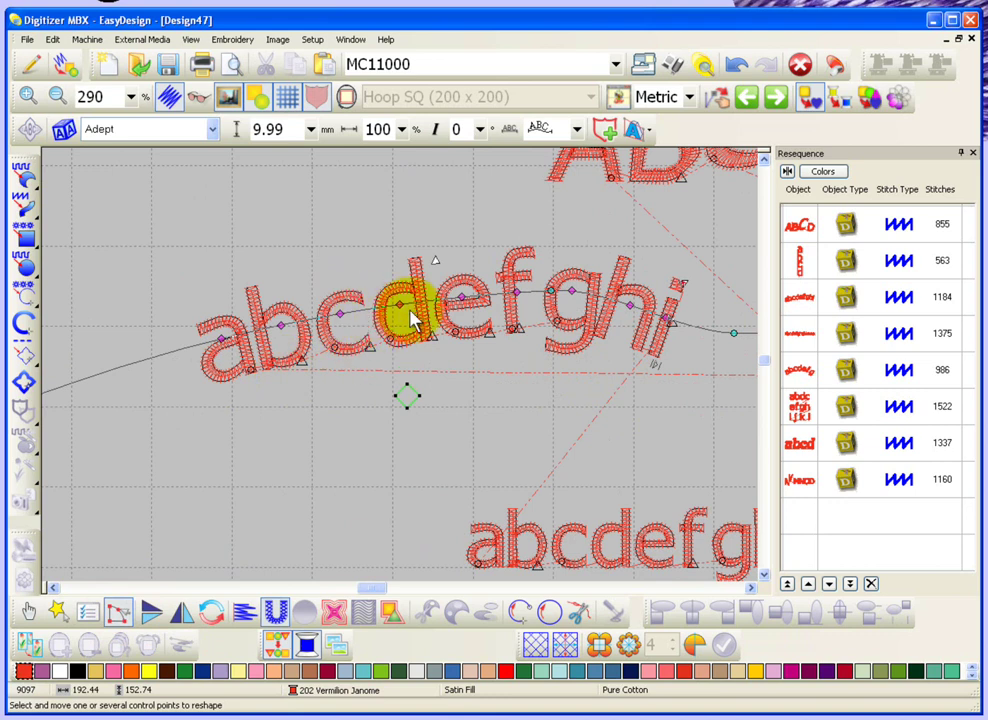
{"action": "left_click_drag", "start_coordinate": [552, 290], "coordinate": [457, 265]}
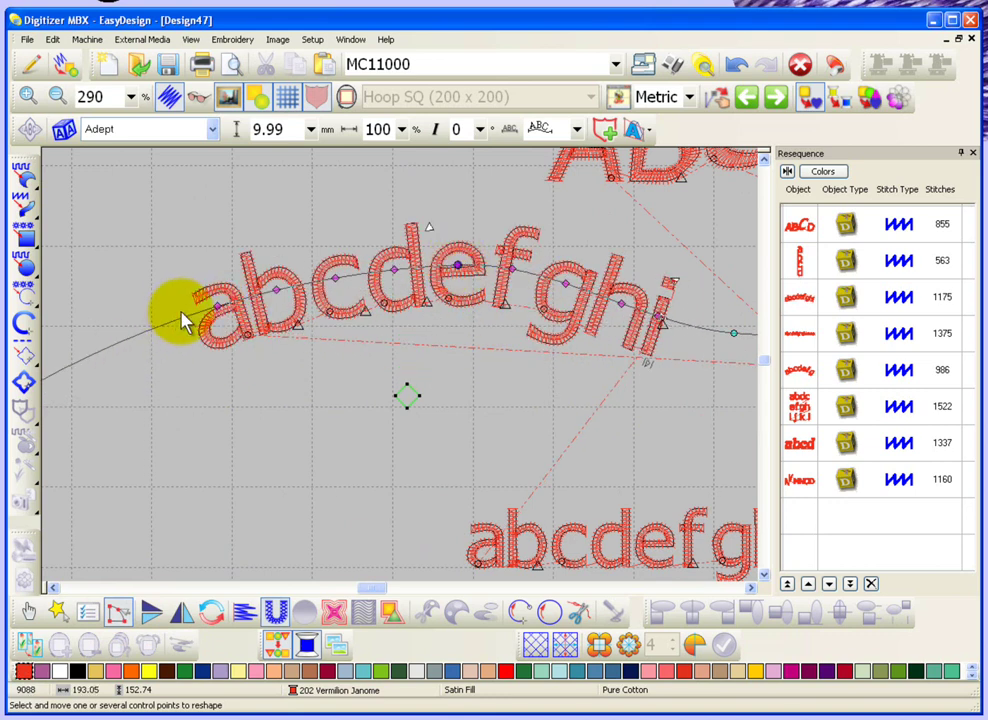
{"action": "left_click", "coordinate": [306, 285]}
{"action": "left_click_drag", "start_coordinate": [306, 283], "coordinate": [194, 311]}
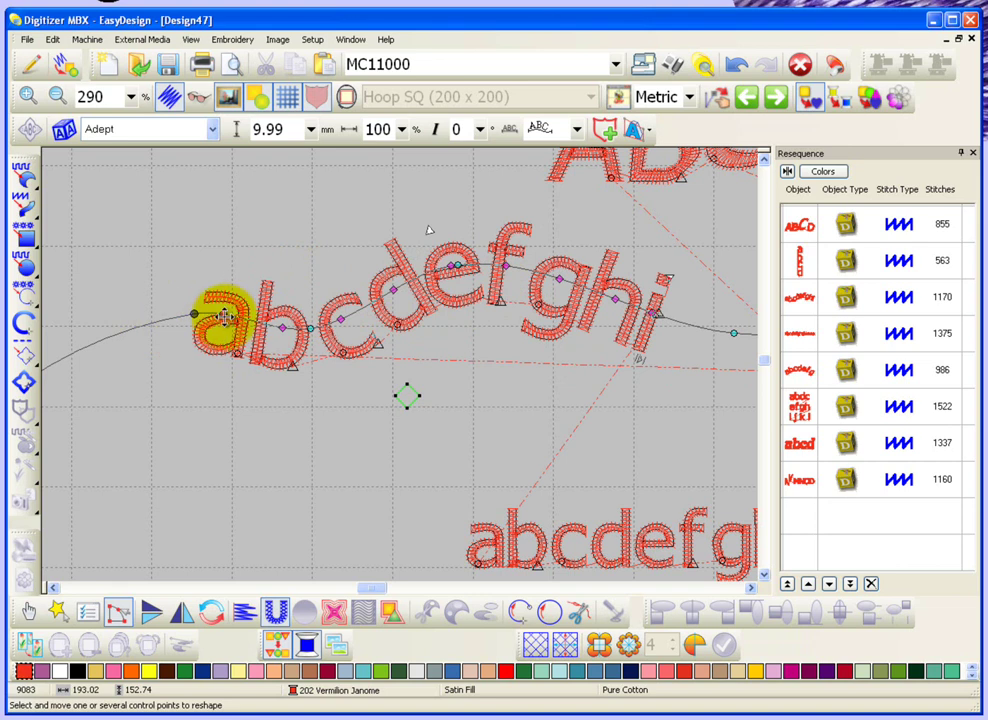
Slide letters a and b further left along the curve, leaving a gap before c
{"action": "left_click_drag", "start_coordinate": [222, 314], "coordinate": [175, 316]}
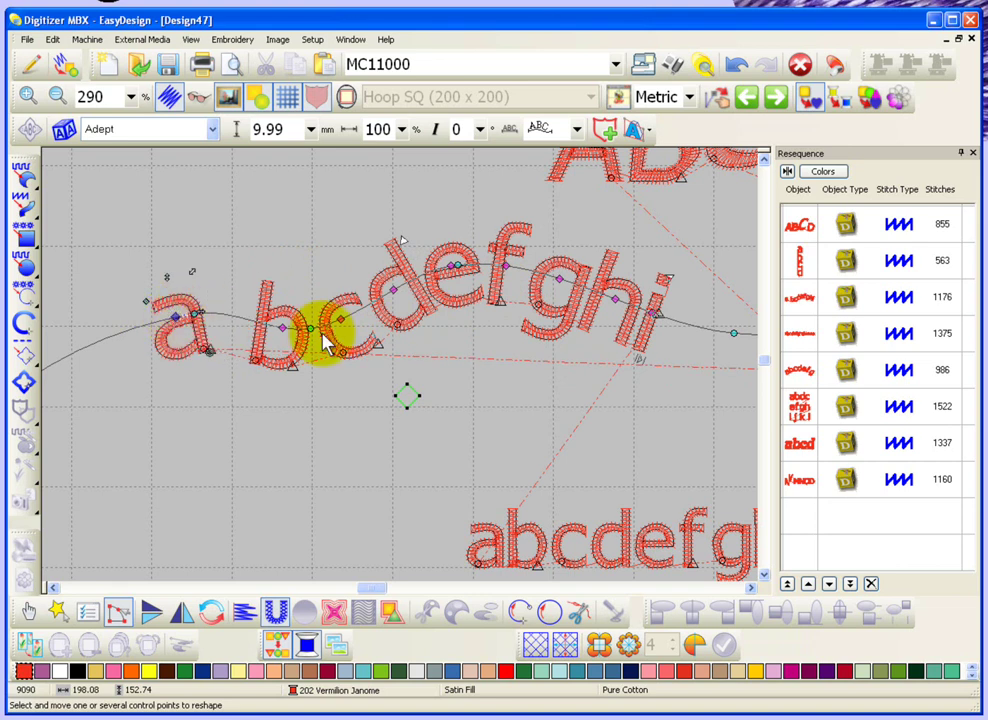
{"action": "left_click_drag", "start_coordinate": [283, 326], "coordinate": [257, 323]}
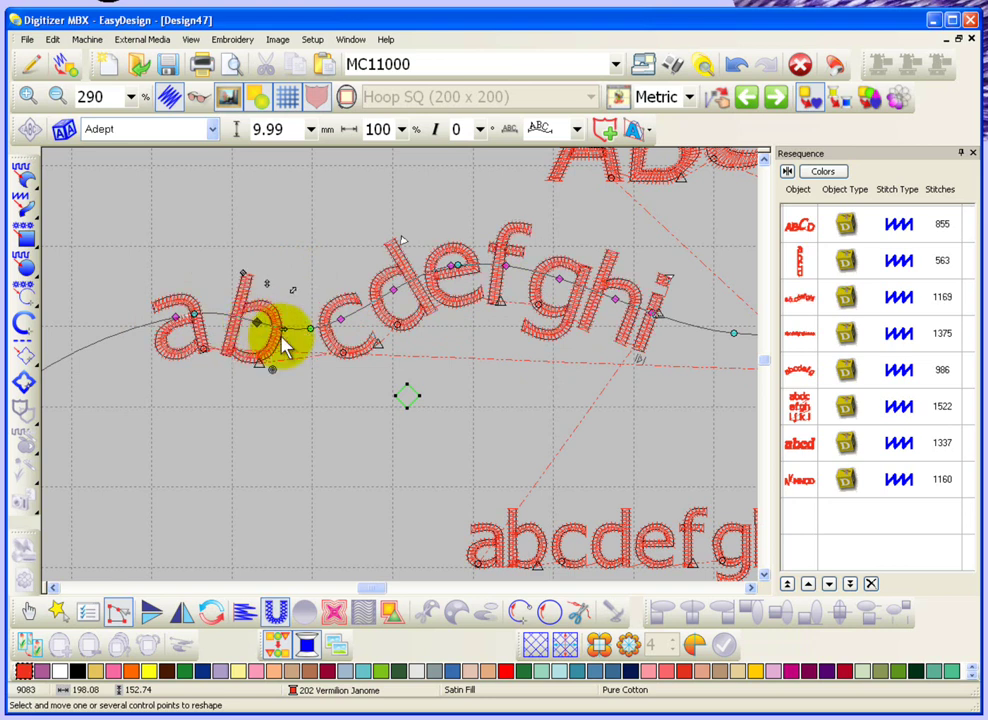
{"action": "left_click", "coordinate": [282, 345]}
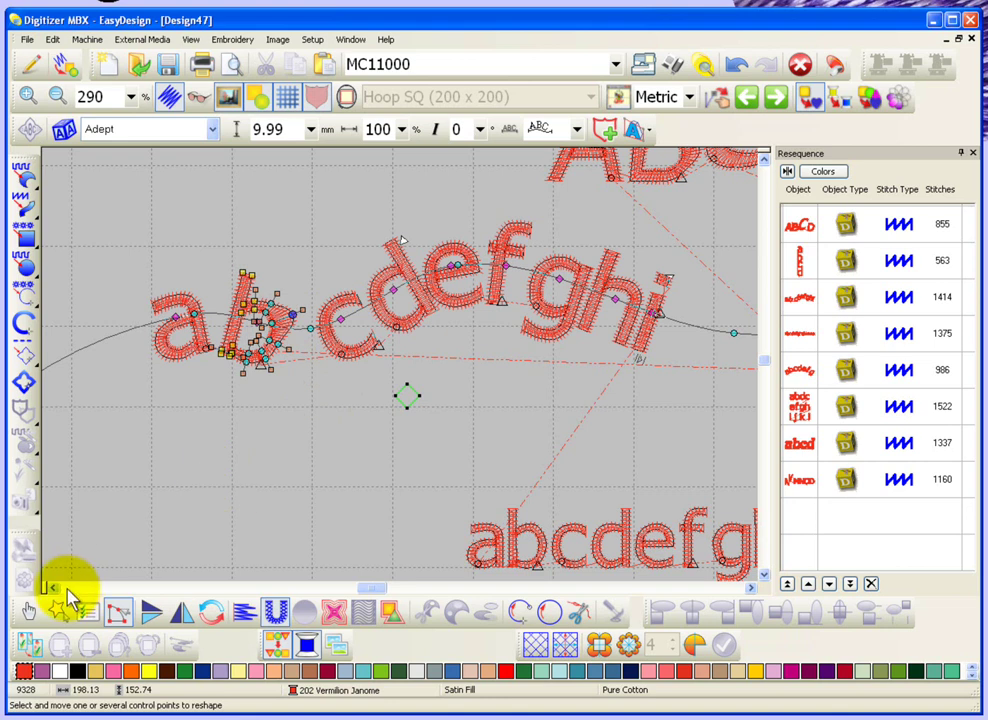
{"action": "left_click", "coordinate": [27, 614]}
{"action": "left_click", "coordinate": [176, 524]}
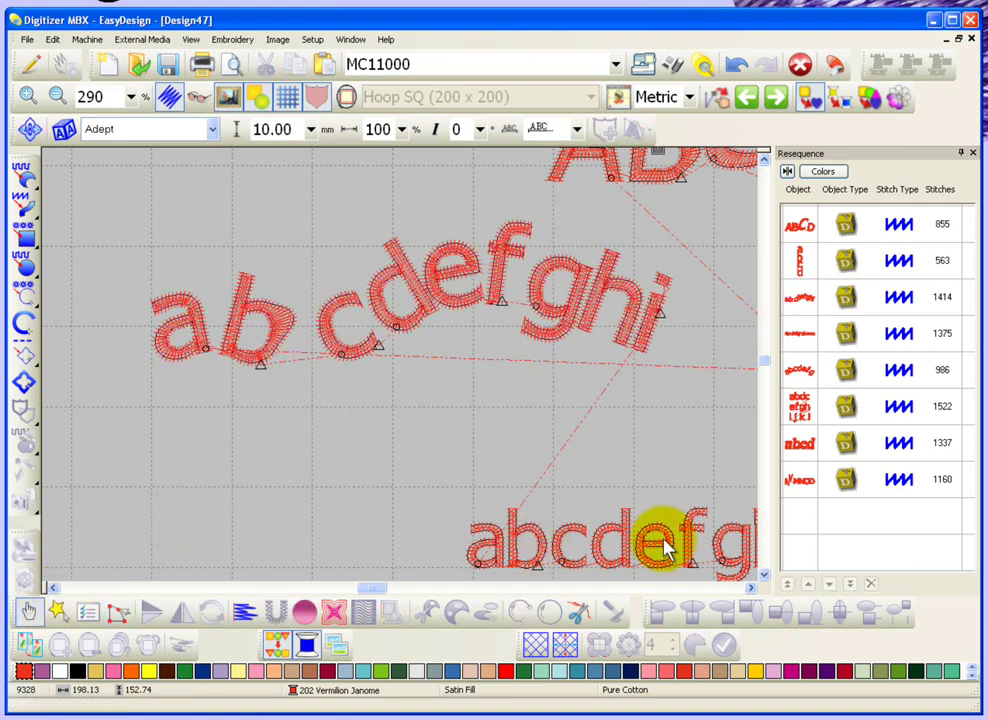
Create a new Adept 10 mm lettering reading 'abcd' and confirm it
{"action": "key", "text": "shift+z"}
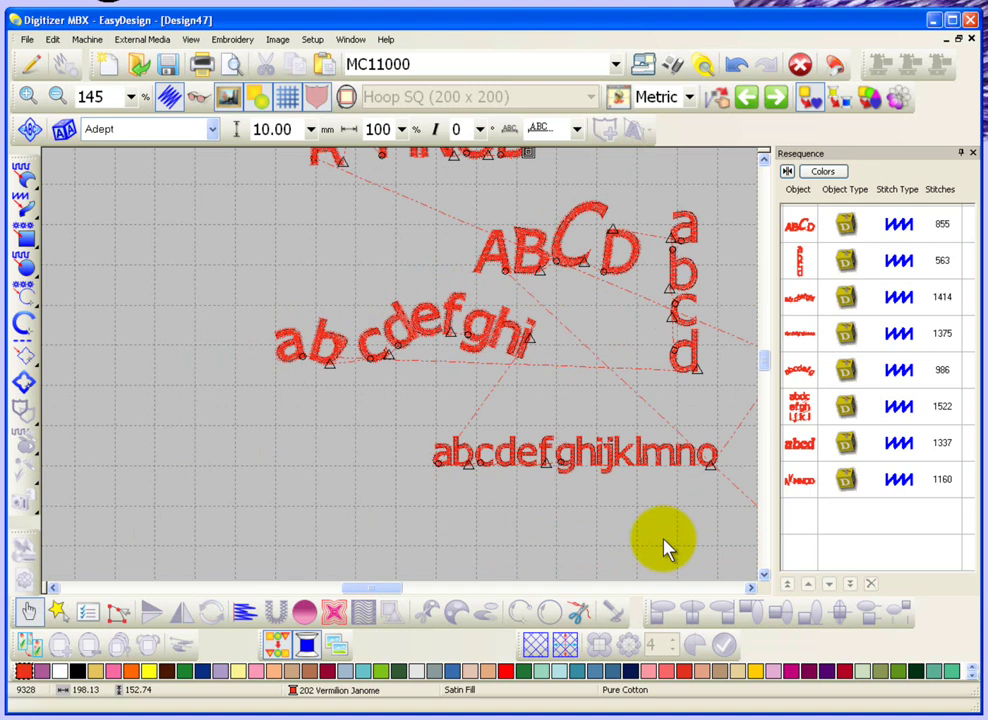
{"action": "key", "text": "shift+z"}
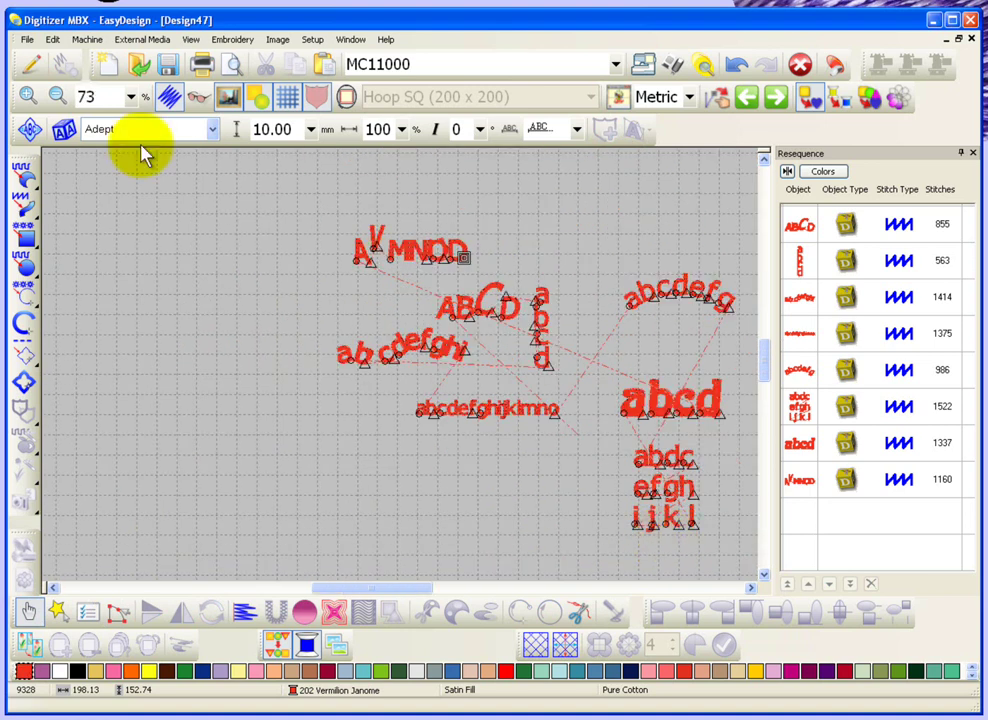
{"action": "left_click", "coordinate": [63, 129]}
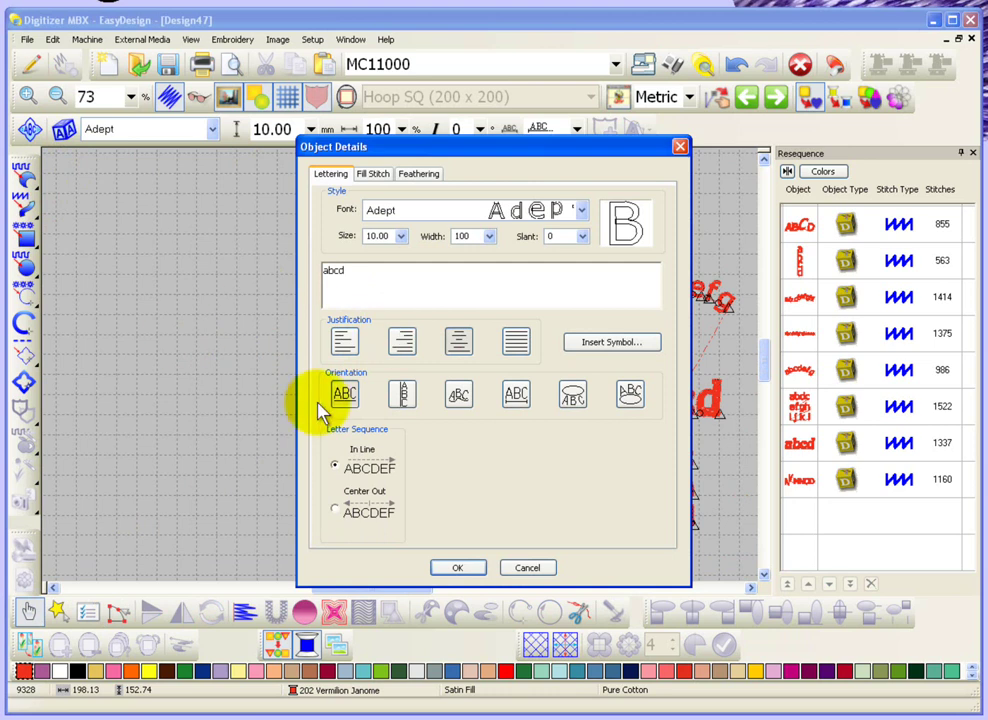
{"action": "left_click", "coordinate": [463, 565]}
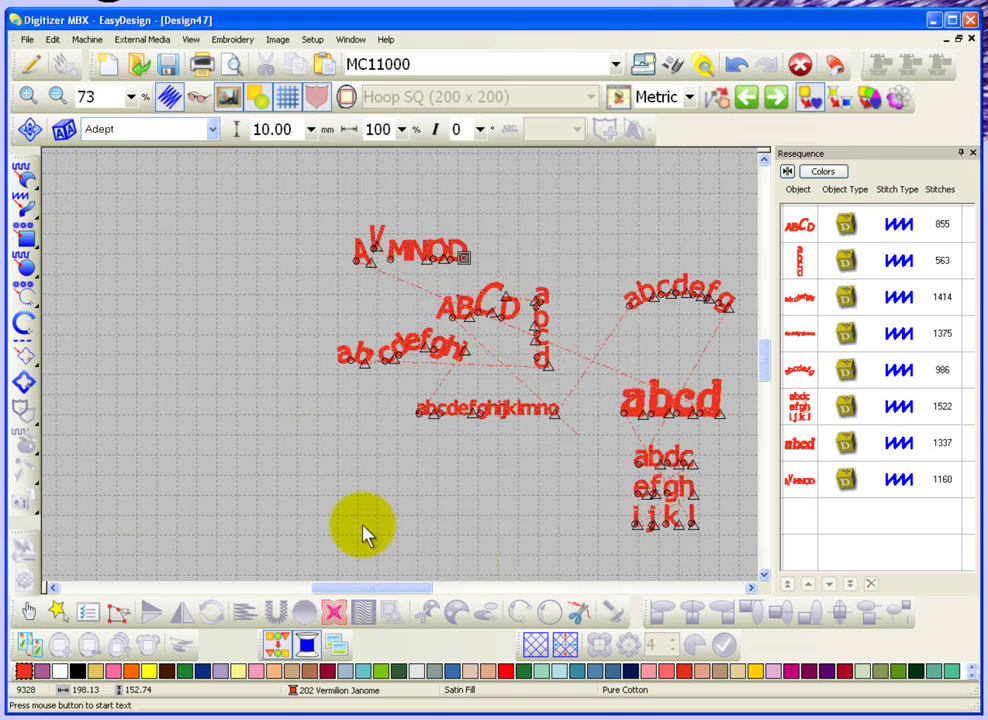
Place the new abcd lettering below the other samples
{"action": "left_click", "coordinate": [421, 509]}
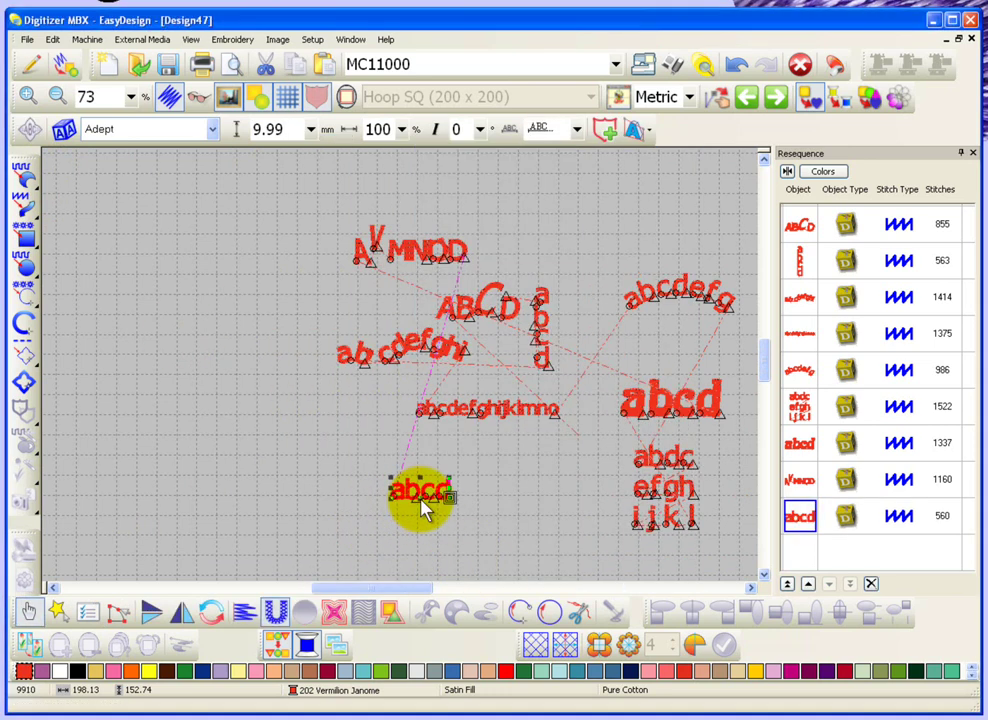
{"action": "key", "text": "z"}
{"action": "left_click_drag", "start_coordinate": [375, 467], "coordinate": [545, 537]}
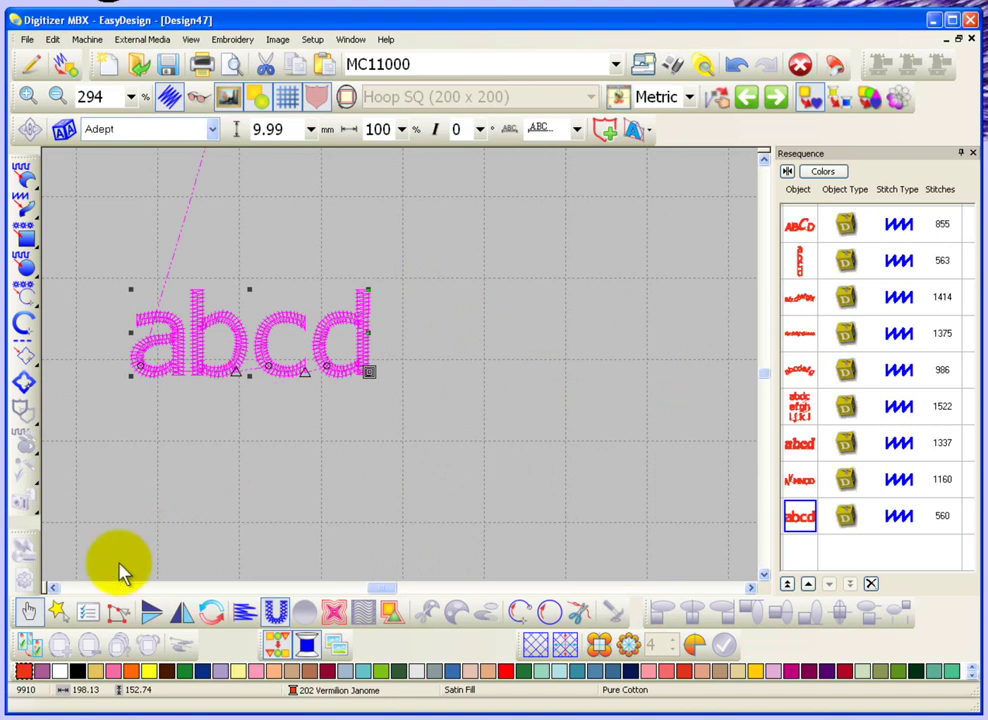
Set the abcd lettering's orientation to Any Shape so its baseline can be reshaped
{"action": "left_click", "coordinate": [577, 133]}
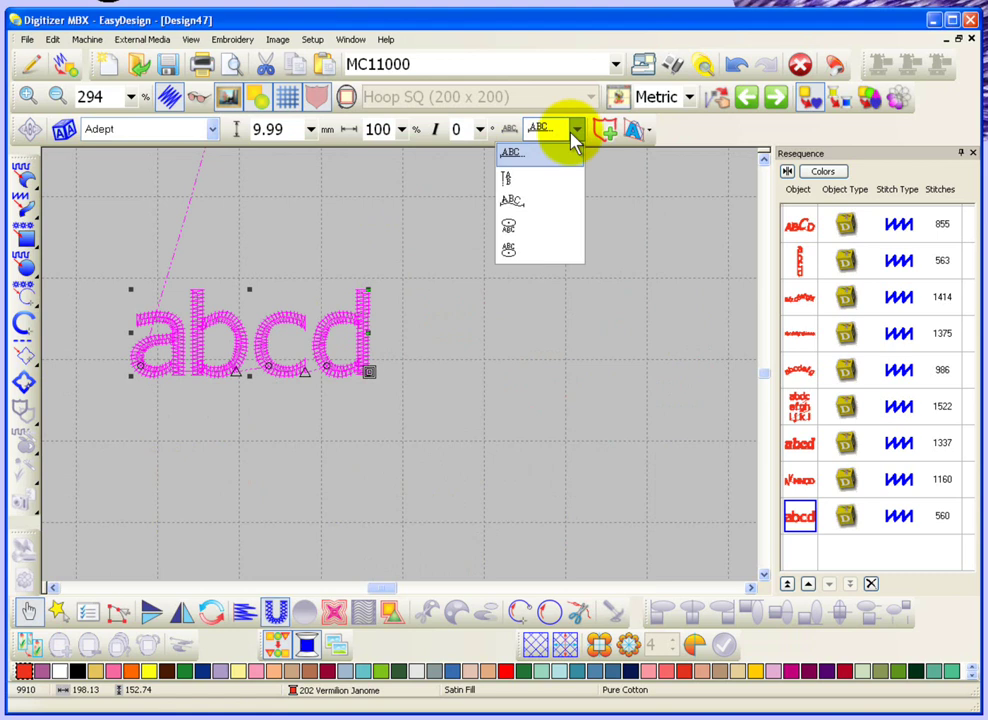
{"action": "left_click", "coordinate": [527, 203]}
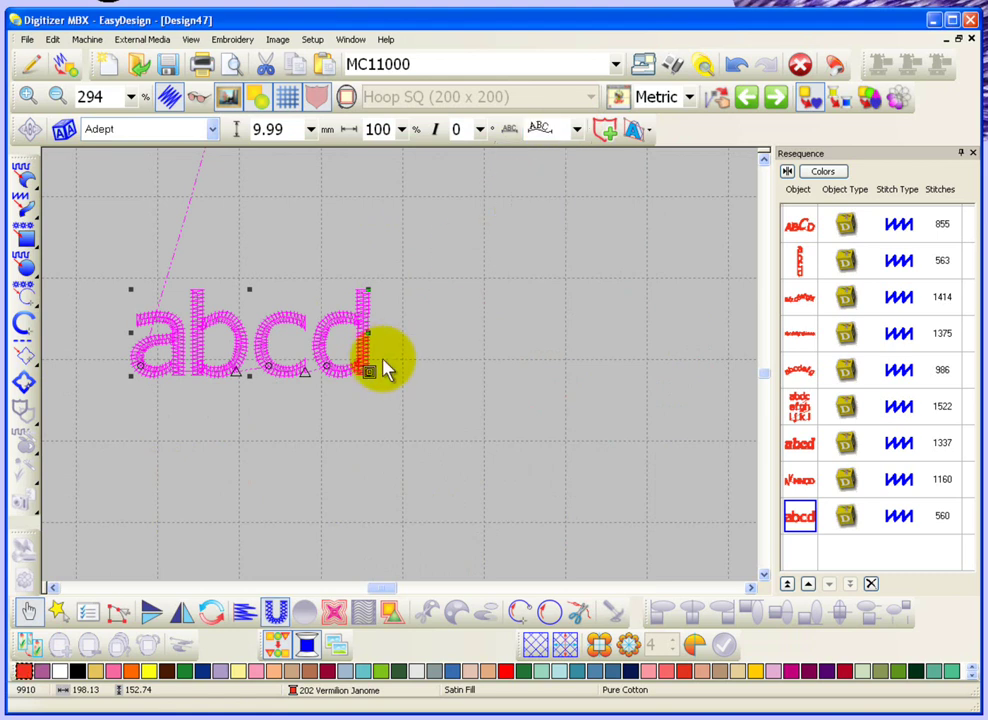
{"action": "double_click", "coordinate": [366, 318]}
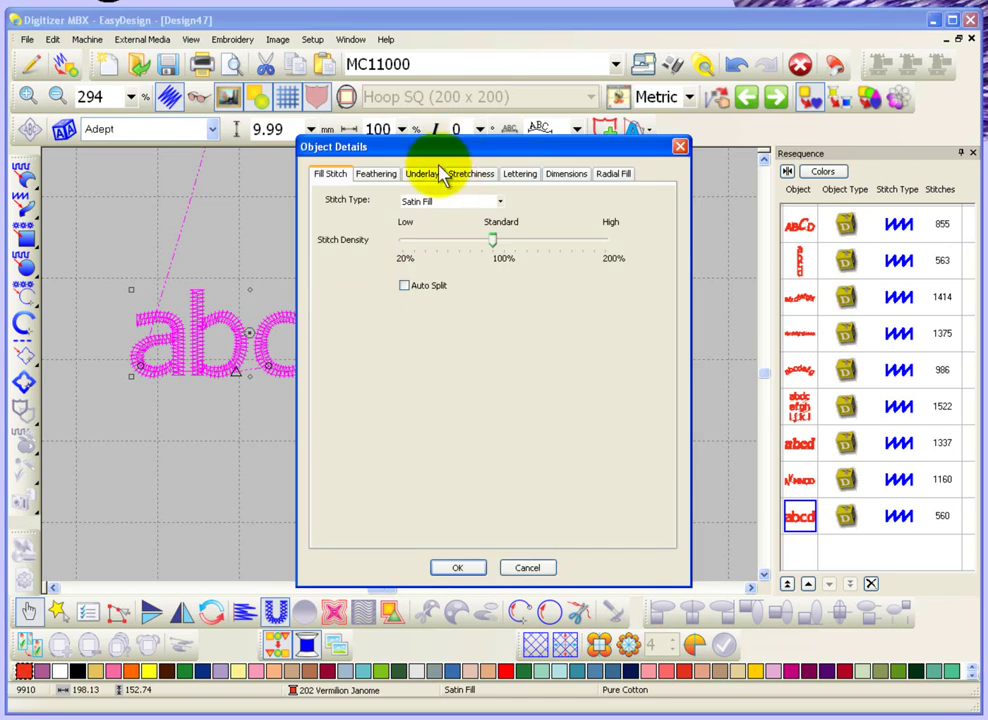
{"action": "left_click", "coordinate": [521, 176]}
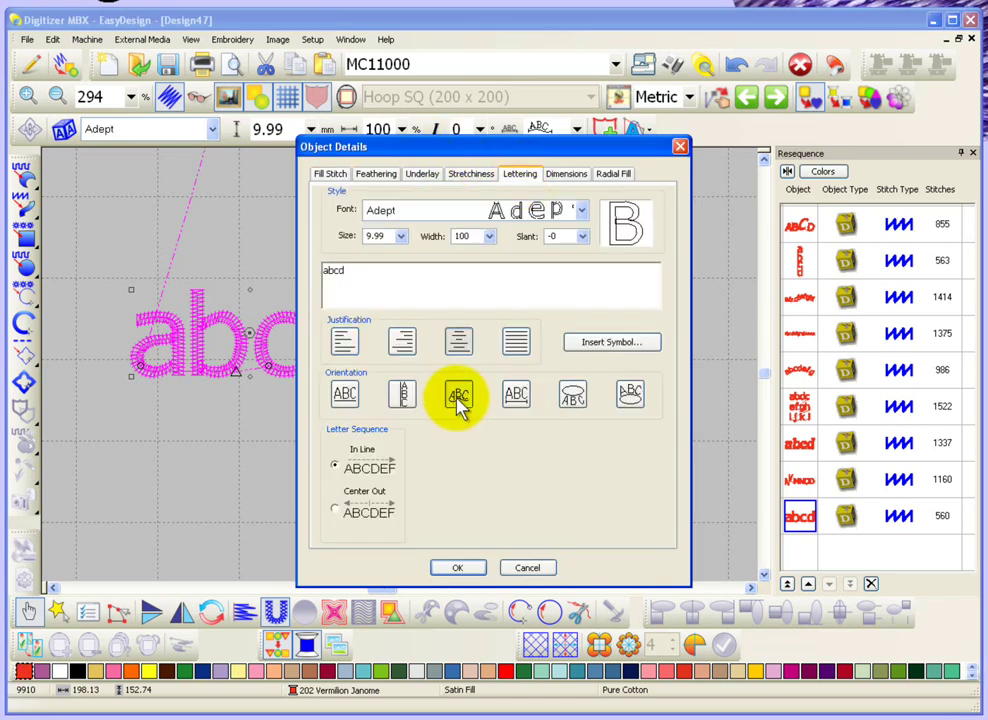
{"action": "left_click", "coordinate": [457, 567]}
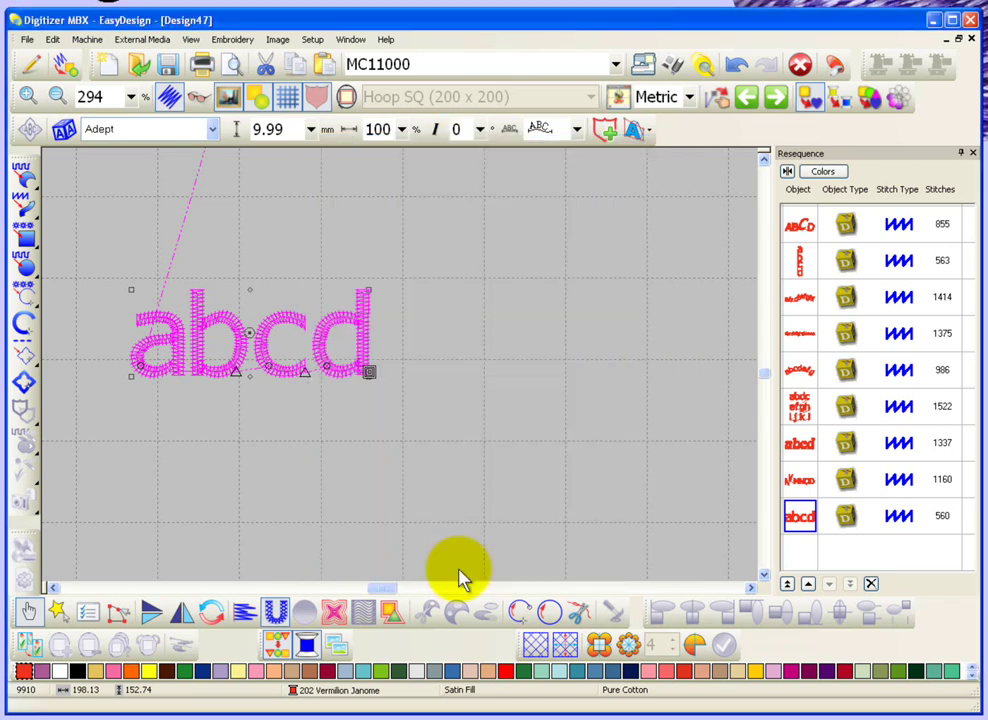
{"action": "left_click", "coordinate": [118, 613]}
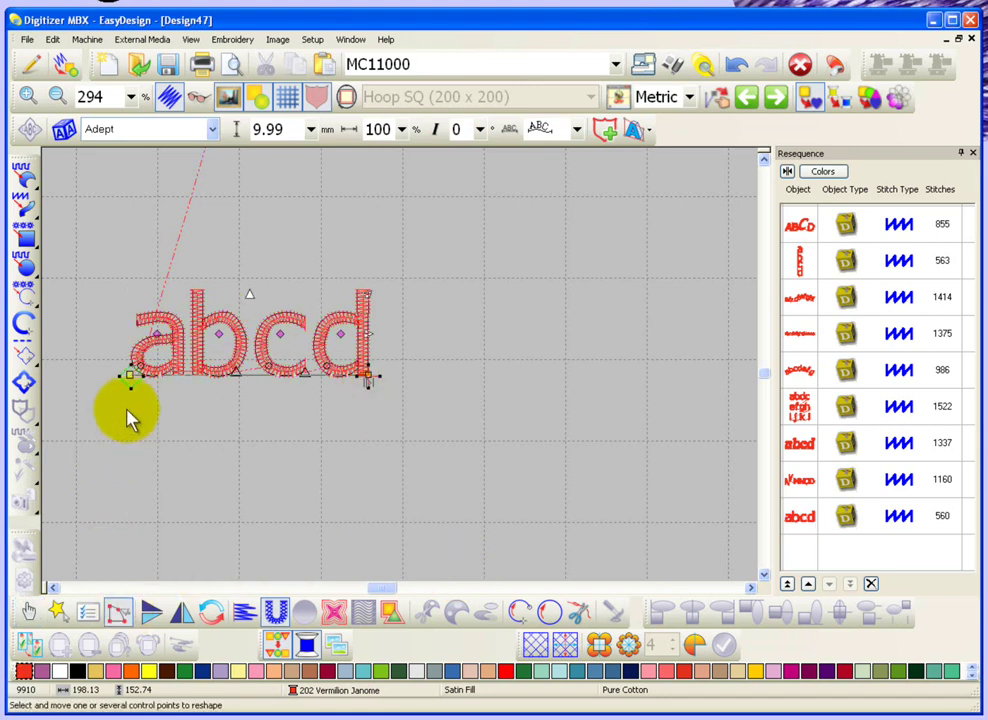
Adjust the letter a and move the abcd baseline's start point to the right
{"action": "left_click_drag", "start_coordinate": [128, 376], "coordinate": [339, 361]}
{"action": "key", "text": "shift+z"}
{"action": "left_click_drag", "start_coordinate": [370, 360], "coordinate": [492, 355]}
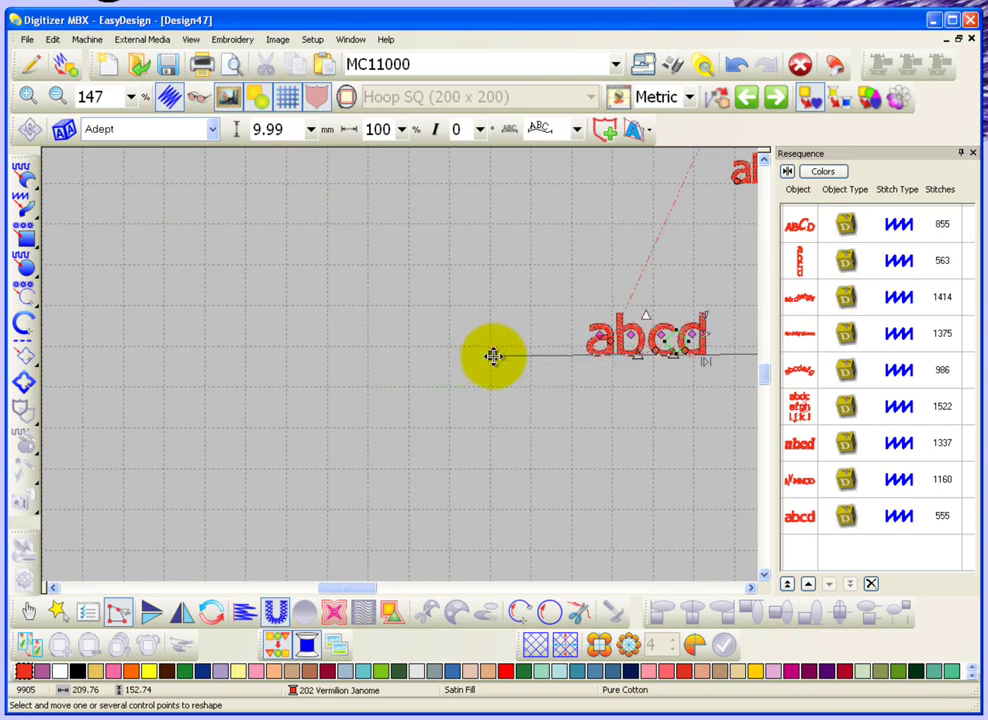
{"action": "left_click", "coordinate": [750, 590]}
{"action": "left_click", "coordinate": [750, 590]}
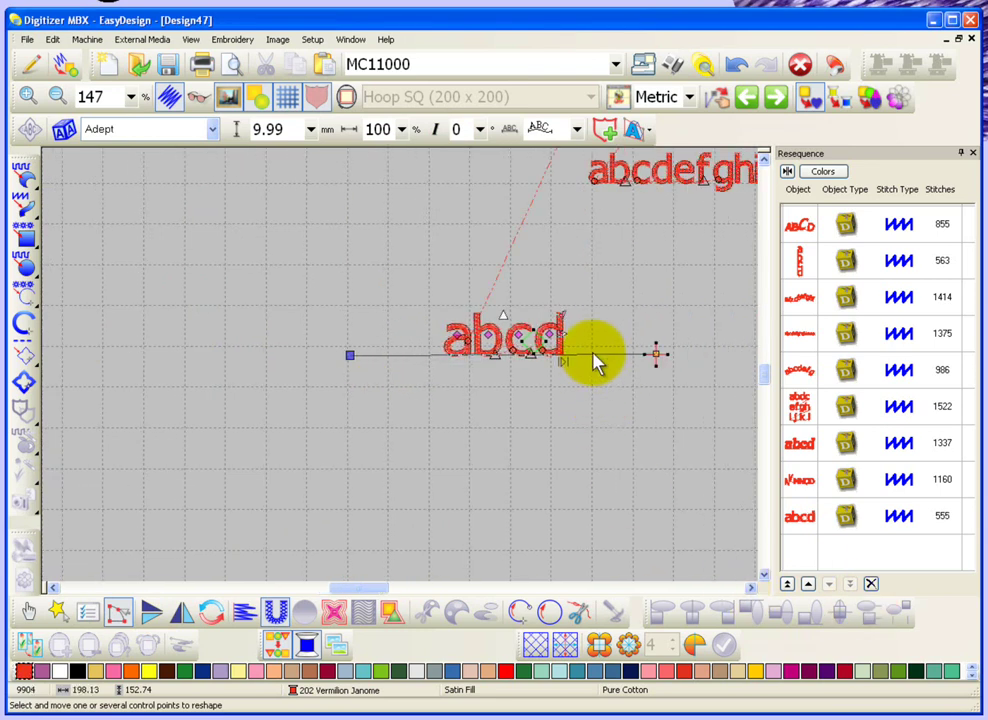
{"action": "key", "text": "0"}
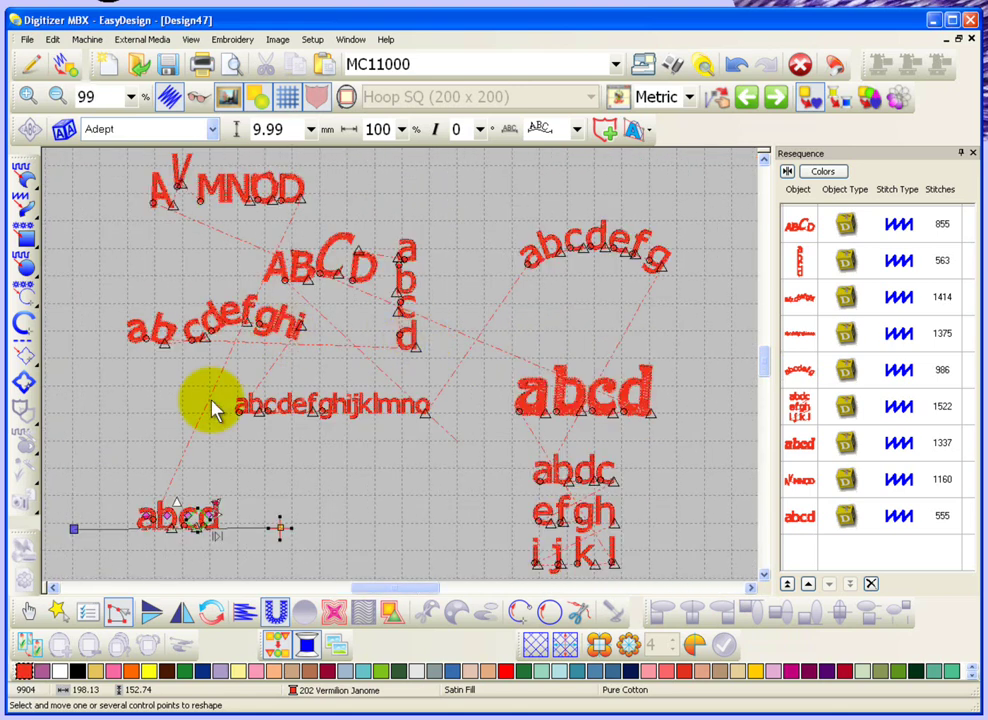
Drag the abcd baseline's end handle upward into a gentle arc, then start another lettering
{"action": "key", "text": "z"}
{"action": "left_click_drag", "start_coordinate": [113, 487], "coordinate": [236, 536]}
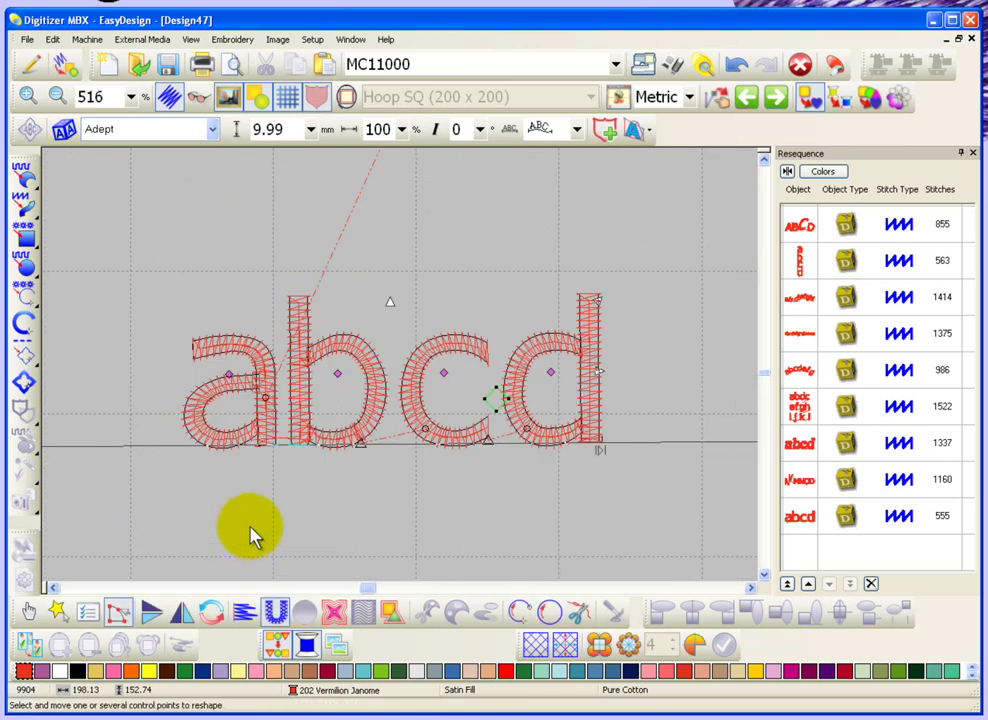
{"action": "left_click_drag", "start_coordinate": [119, 444], "coordinate": [126, 381]}
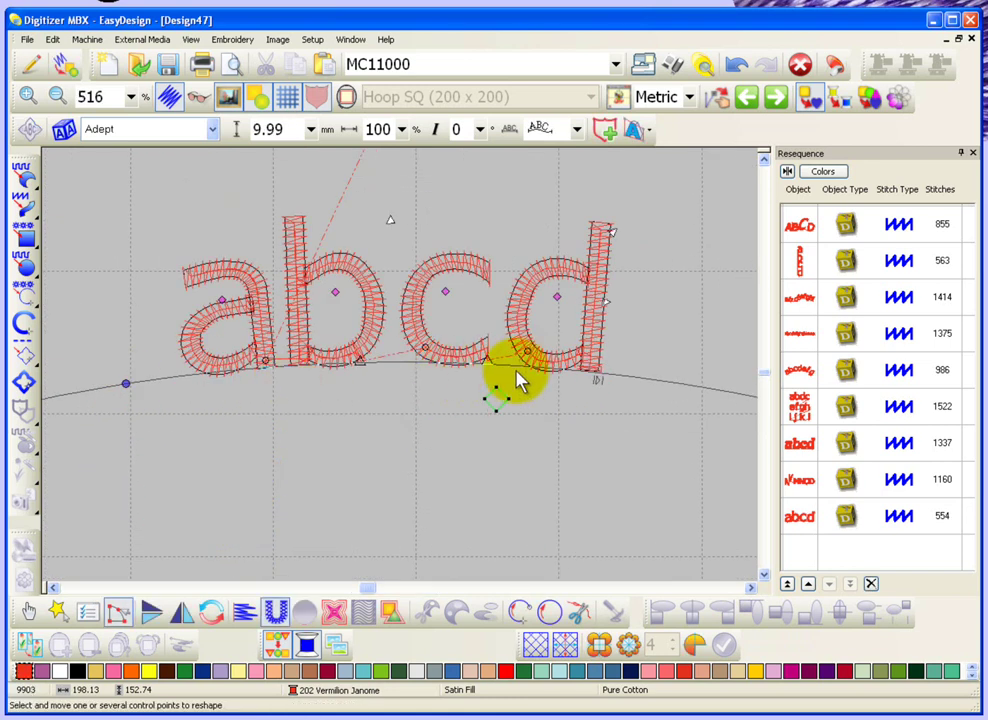
{"action": "key", "text": "shift+z"}
{"action": "key", "text": "shift+z"}
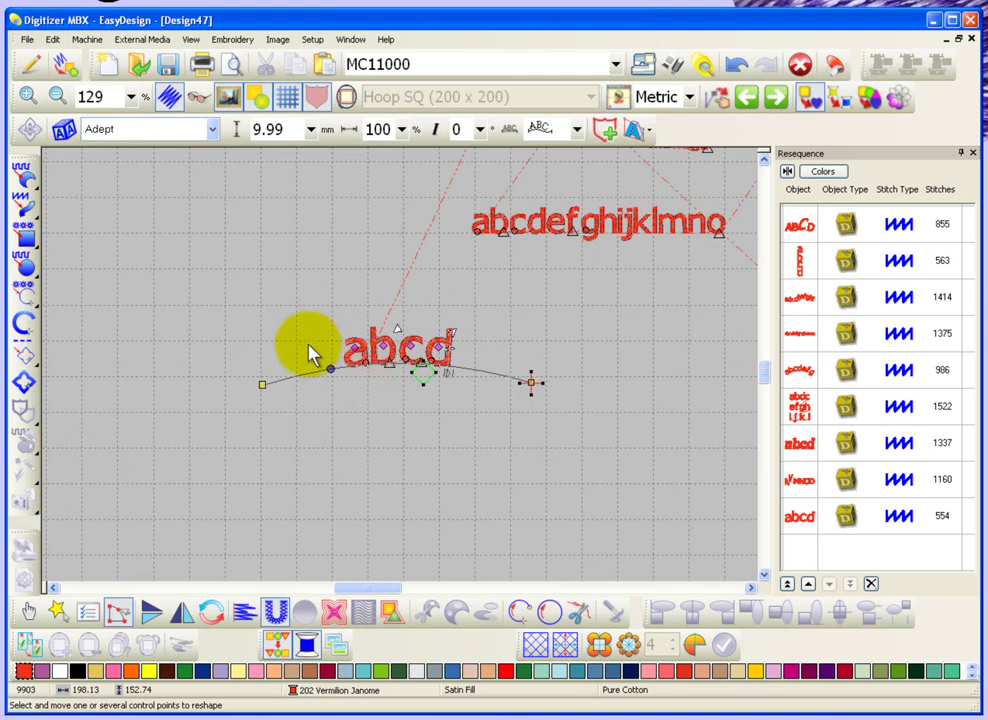
{"action": "left_click", "coordinate": [31, 611]}
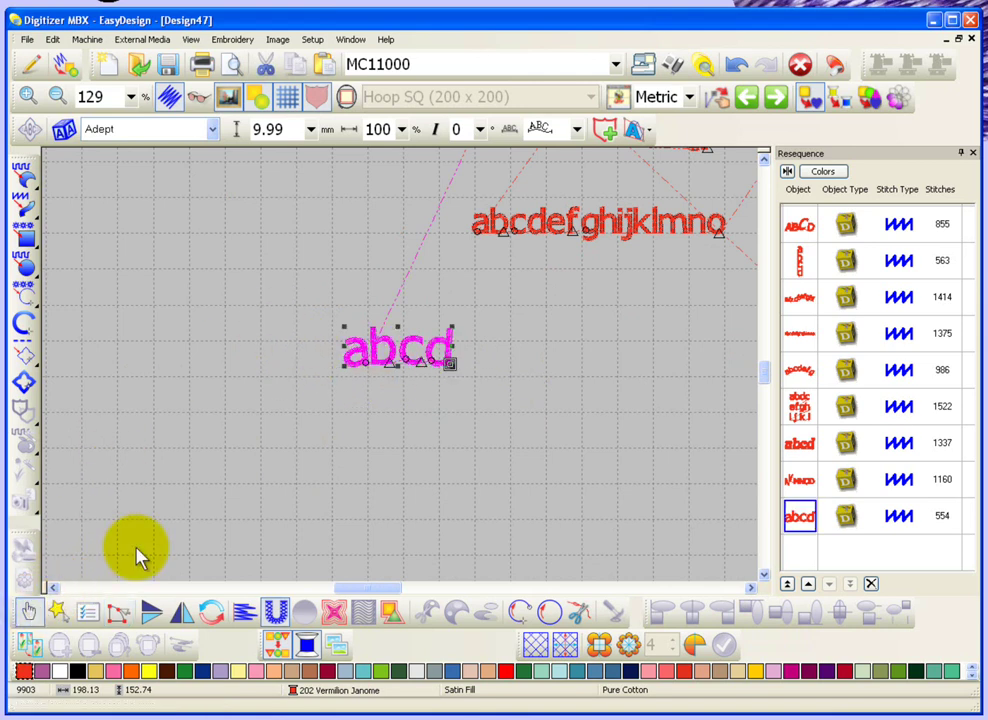
{"action": "left_click", "coordinate": [220, 452]}
{"action": "left_click", "coordinate": [64, 128]}
Enter a second 'abcd' lettering and place it just below the arched abcd
{"action": "left_click", "coordinate": [440, 272]}
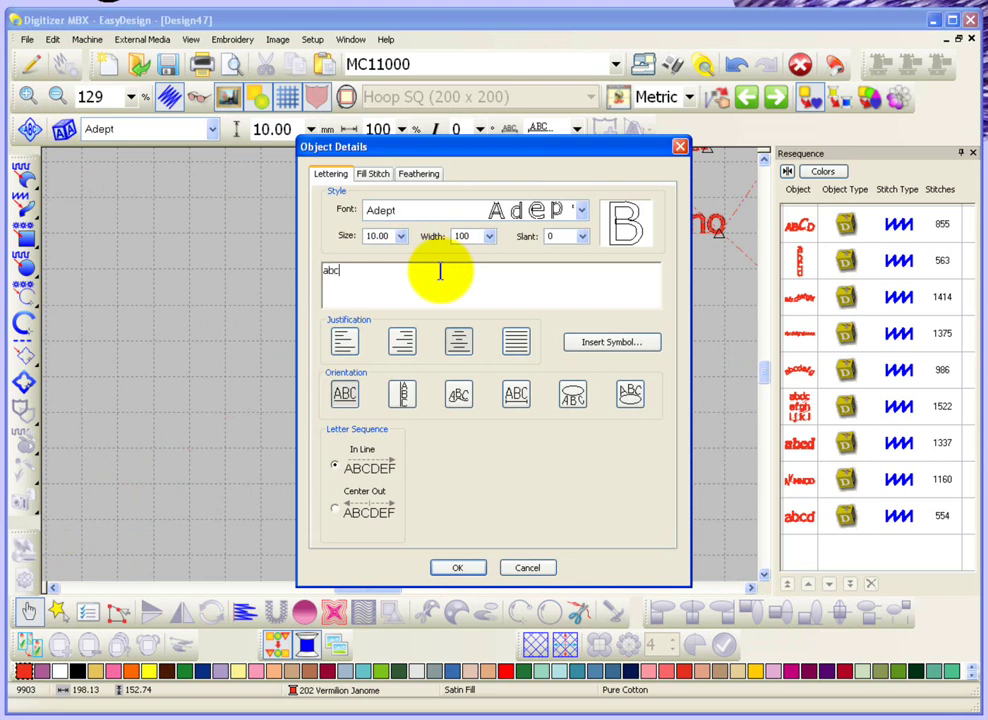
{"action": "left_click", "coordinate": [460, 396]}
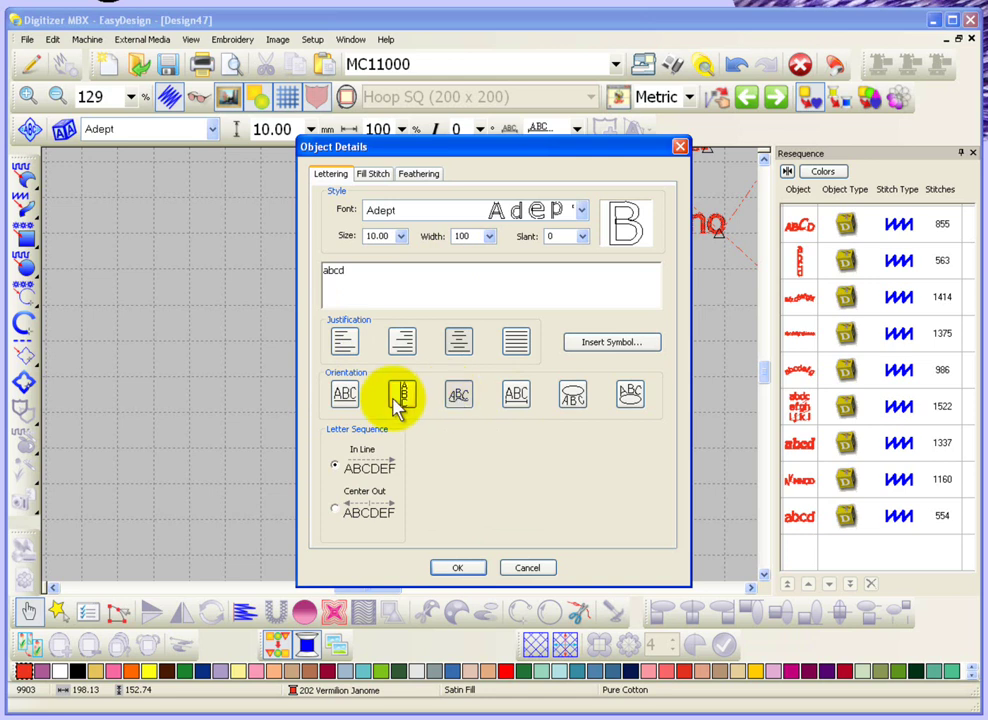
{"action": "left_click", "coordinate": [457, 567]}
{"action": "left_click", "coordinate": [433, 490]}
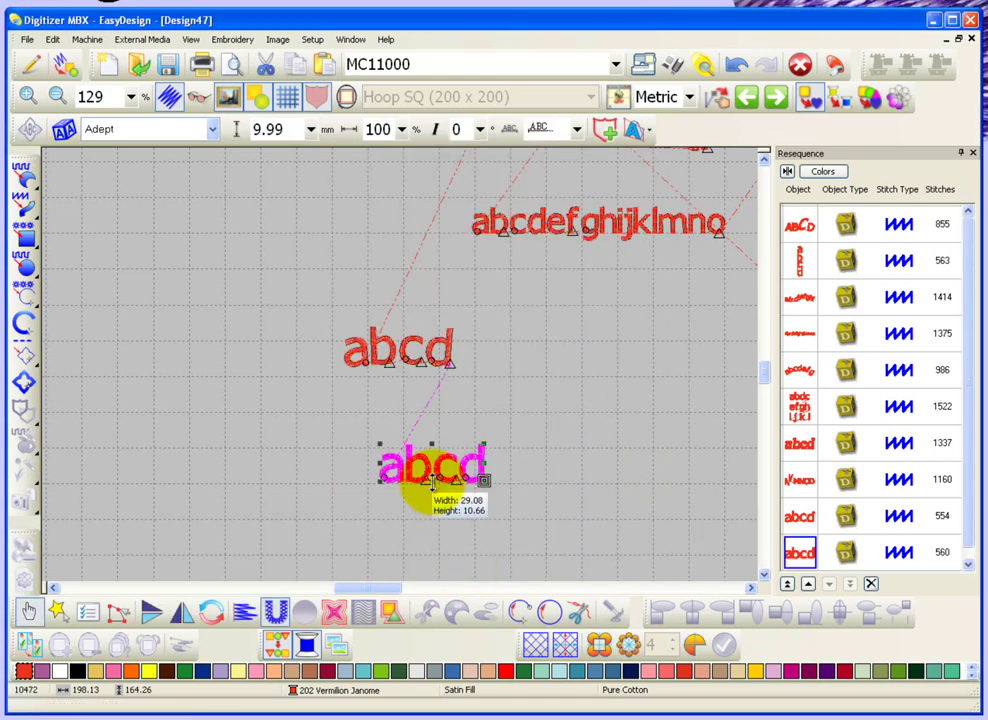
Give the second abcd an arc baseline and drag its midpoint up into an upward bulge
{"action": "key", "text": "z"}
{"action": "left_click_drag", "start_coordinate": [350, 412], "coordinate": [543, 515]}
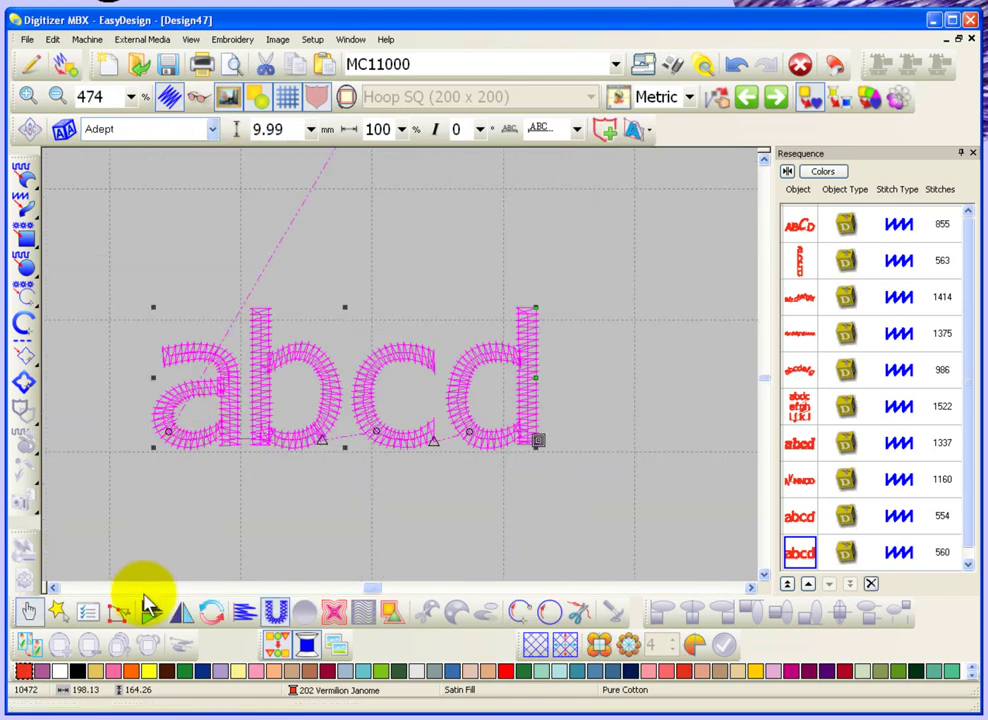
{"action": "left_click", "coordinate": [577, 129]}
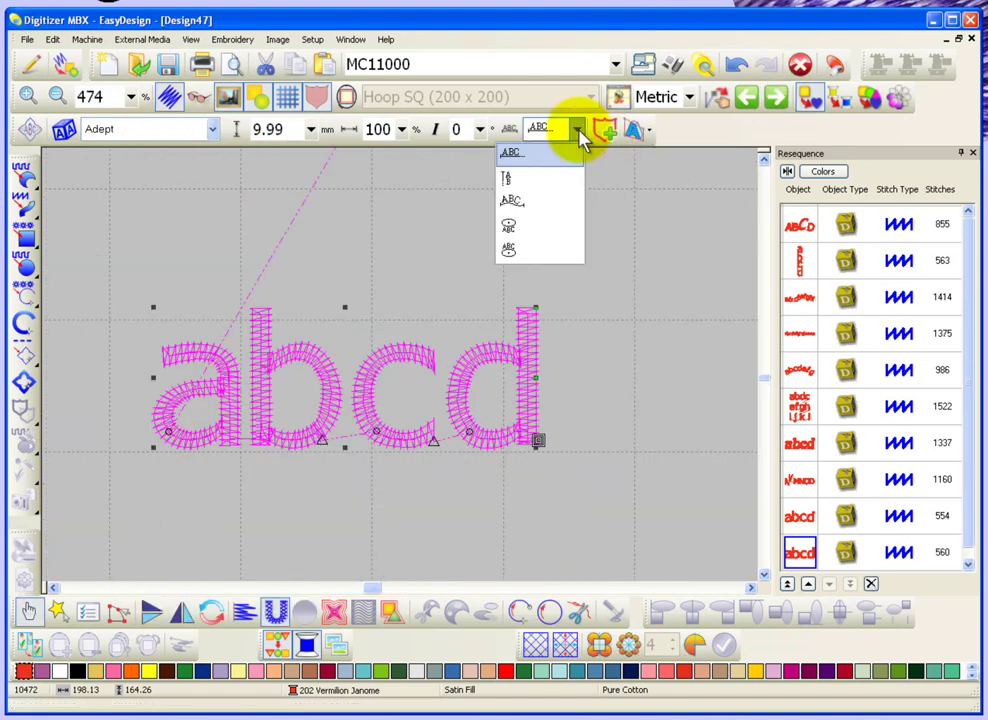
{"action": "left_click", "coordinate": [529, 203]}
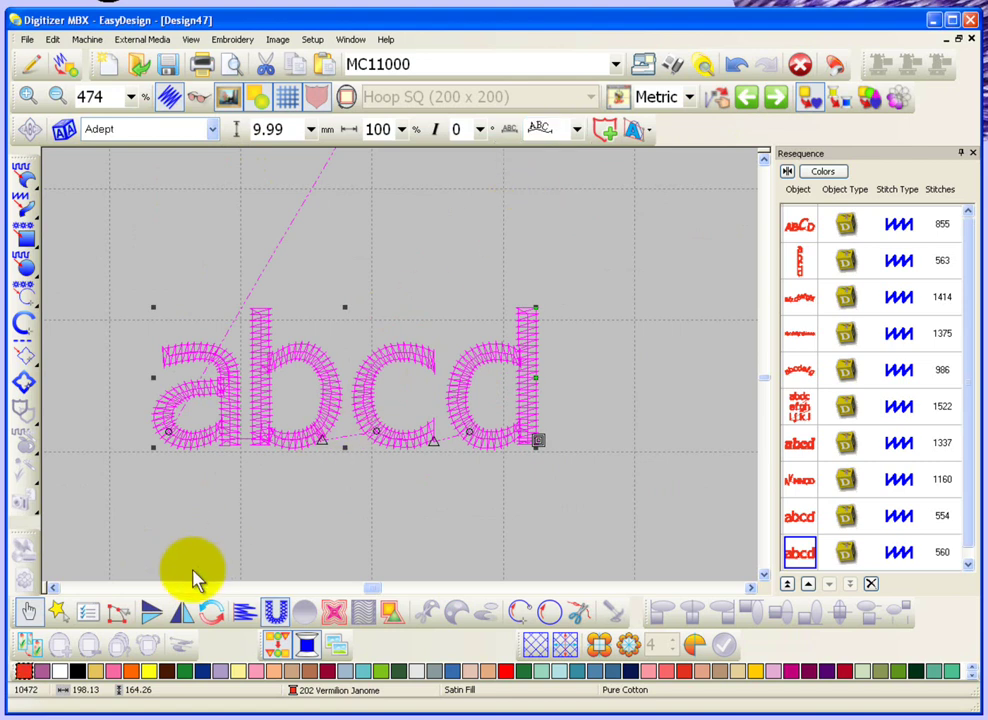
{"action": "left_click", "coordinate": [118, 612]}
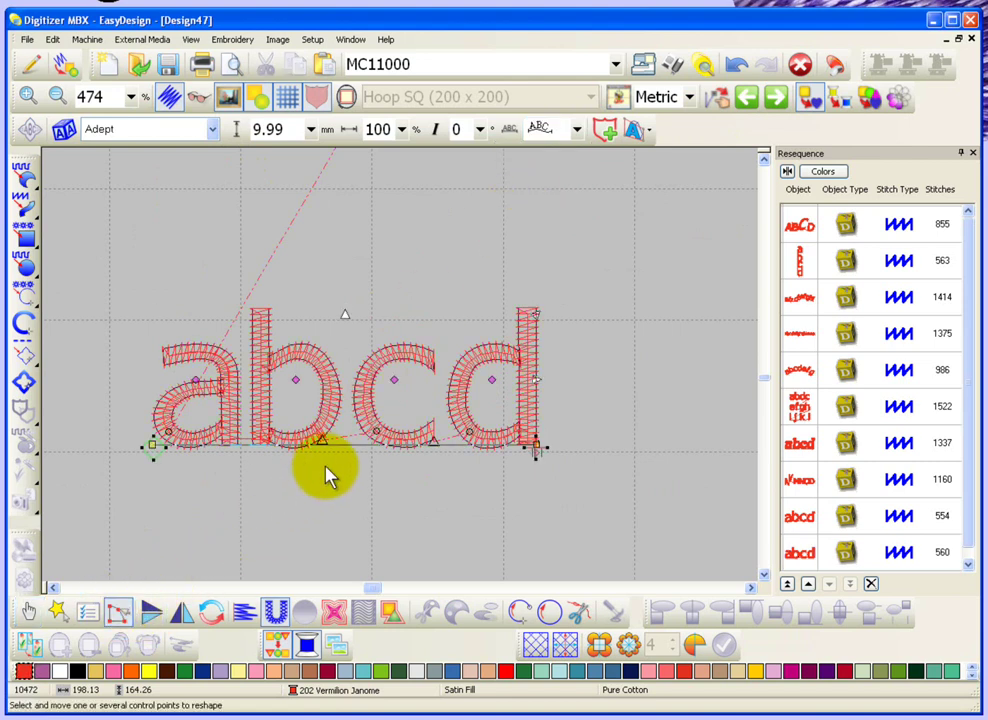
{"action": "left_click", "coordinate": [352, 447]}
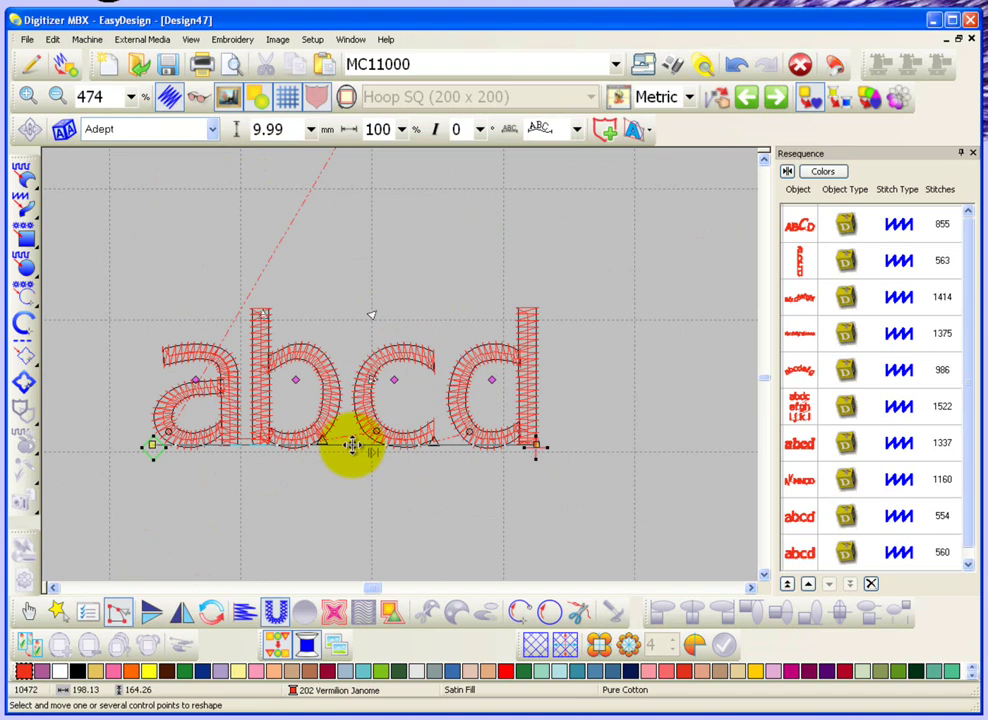
{"action": "left_click_drag", "start_coordinate": [352, 447], "coordinate": [355, 363]}
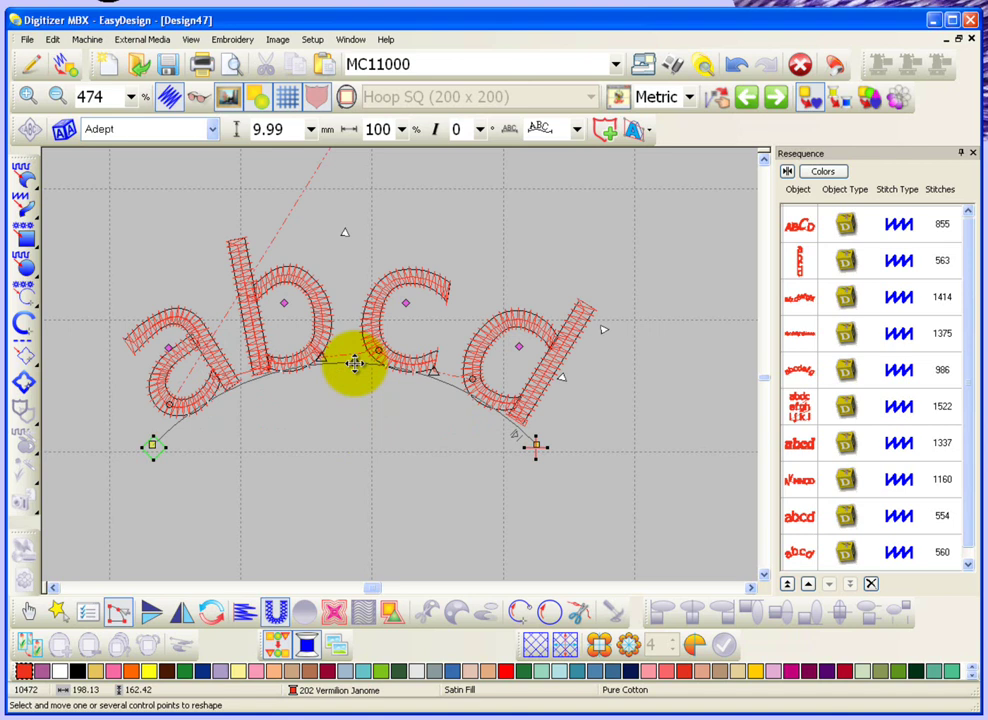
{"action": "key", "text": "0"}
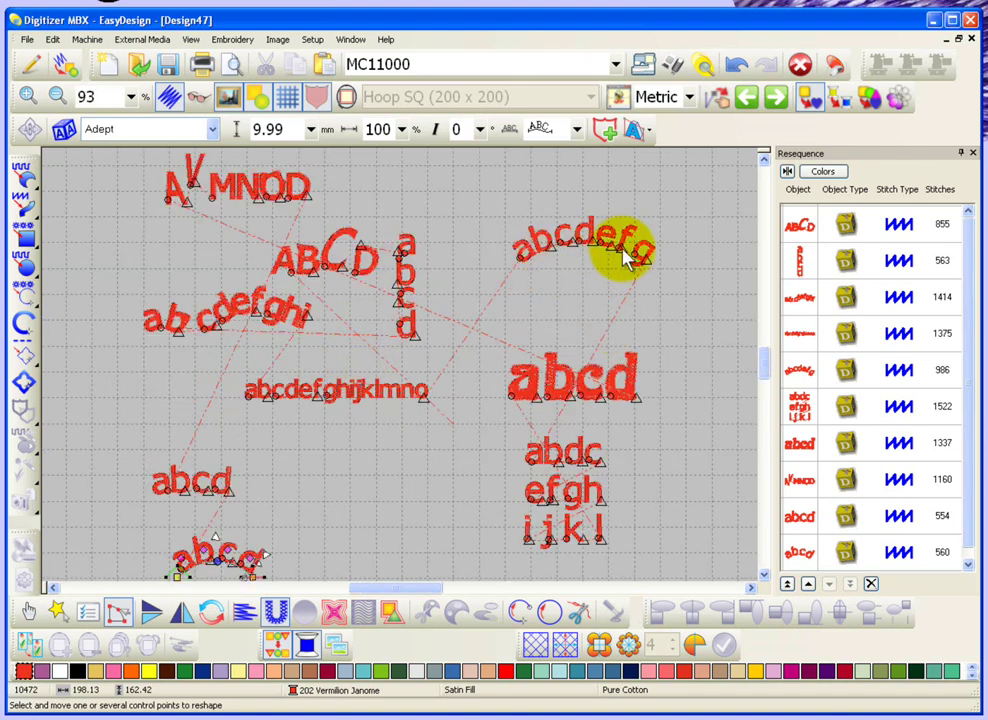
Widen the abcdefg ellipse by adjusting its top point and moving its centre down
{"action": "key", "text": "z"}
{"action": "left_click_drag", "start_coordinate": [480, 197], "coordinate": [692, 337]}
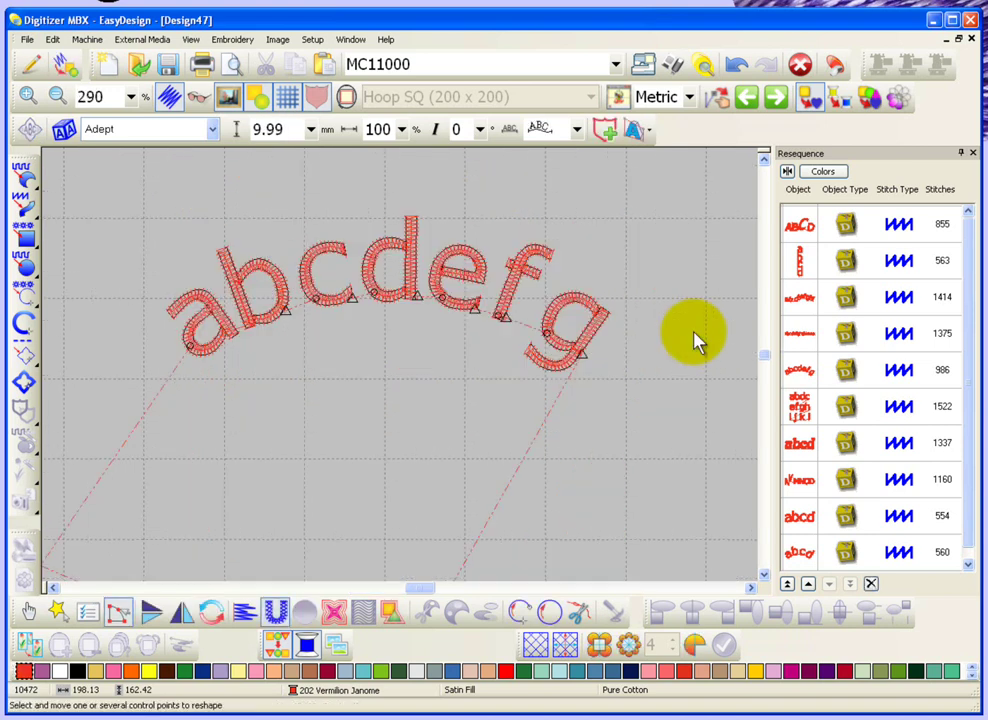
{"action": "left_click", "coordinate": [410, 265]}
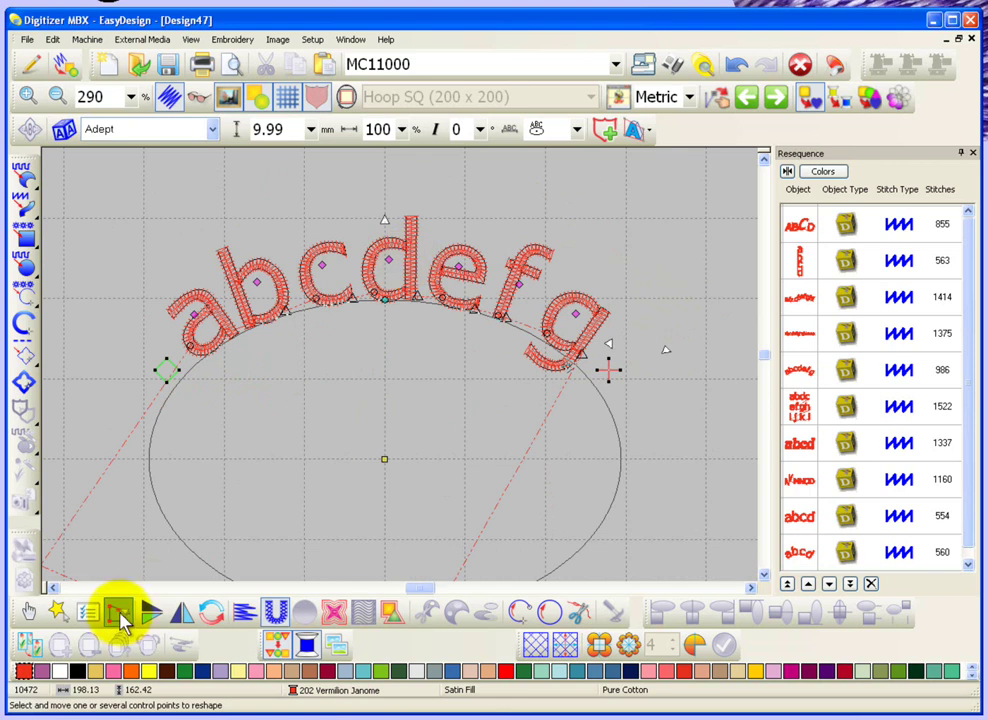
{"action": "left_click", "coordinate": [765, 578]}
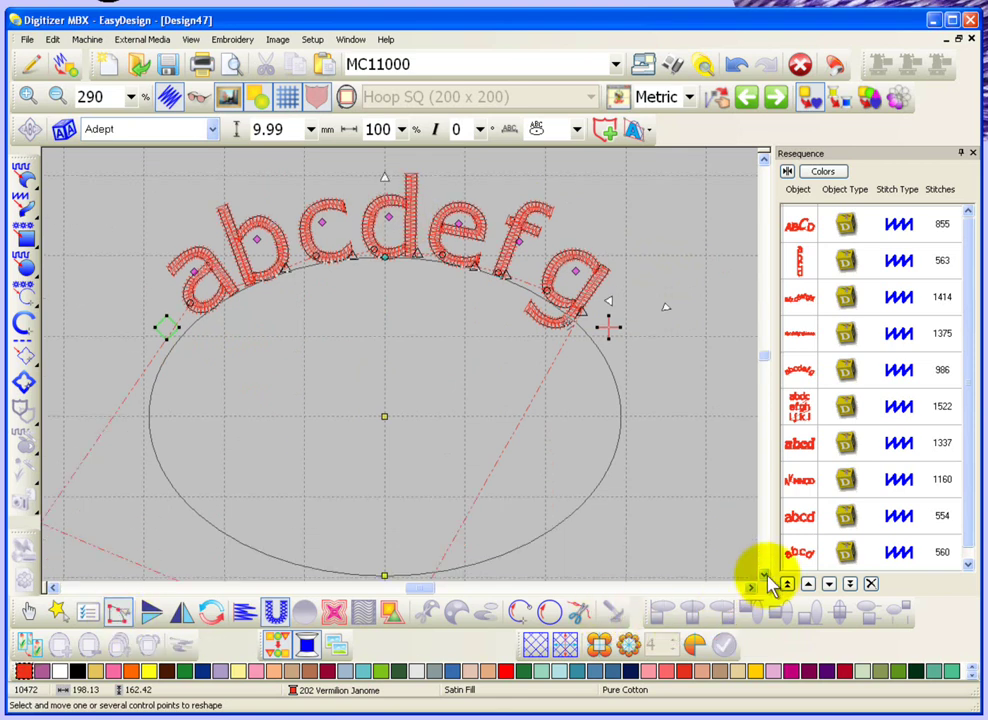
{"action": "left_click", "coordinate": [765, 578]}
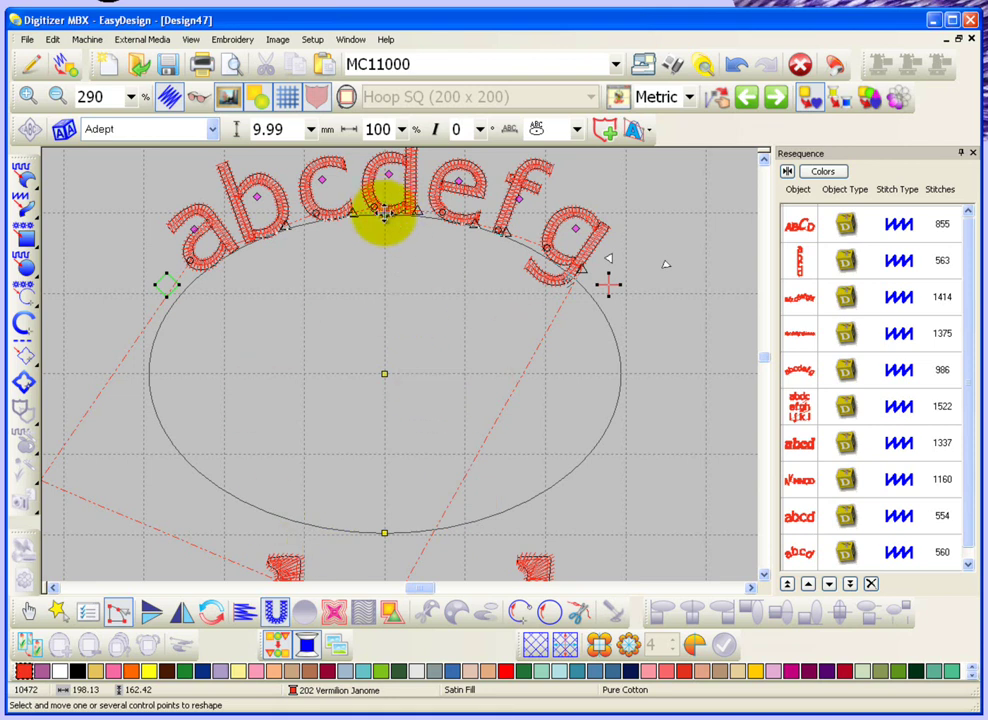
{"action": "mouse_move", "coordinate": [384, 212]}
{"action": "left_mouse_down"}
{"action": "mouse_move", "coordinate": [386, 247]}
{"action": "mouse_move", "coordinate": [384, 204]}
{"action": "left_mouse_up"}
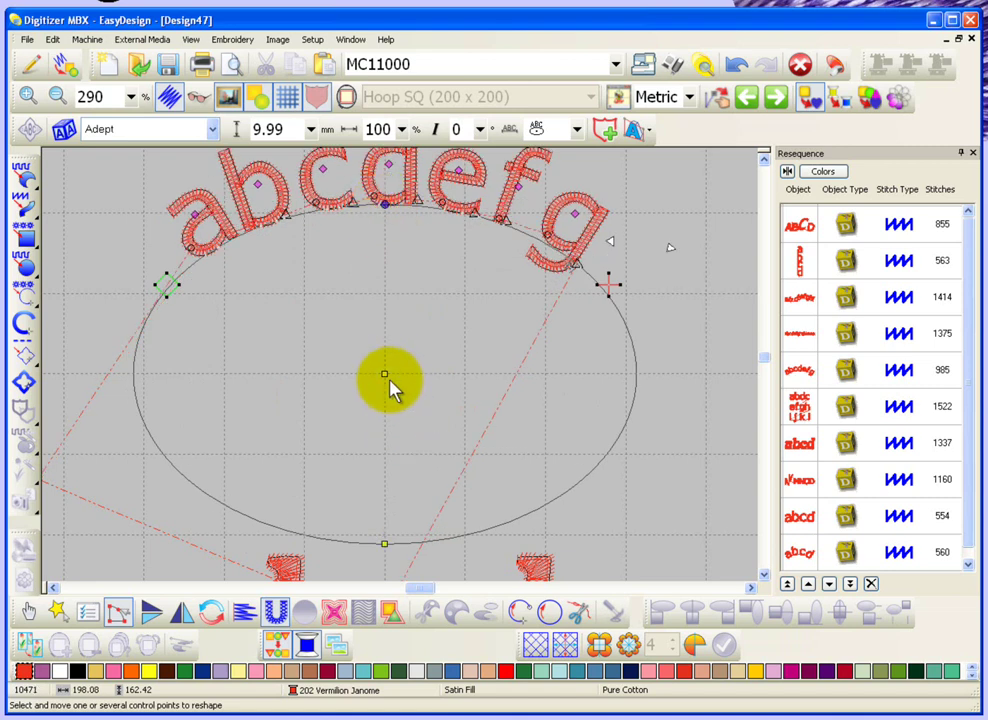
{"action": "left_click_drag", "start_coordinate": [384, 373], "coordinate": [376, 404]}
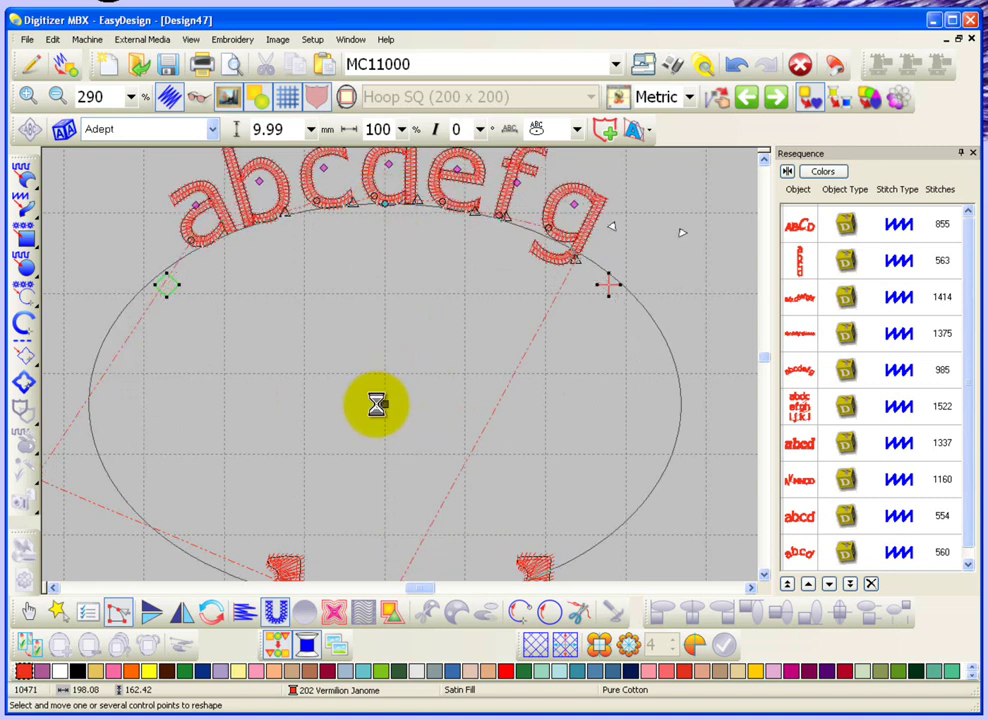
Raise the arc's start and right end and flatten its top so abcdefg spreads wider
{"action": "left_click", "coordinate": [763, 578]}
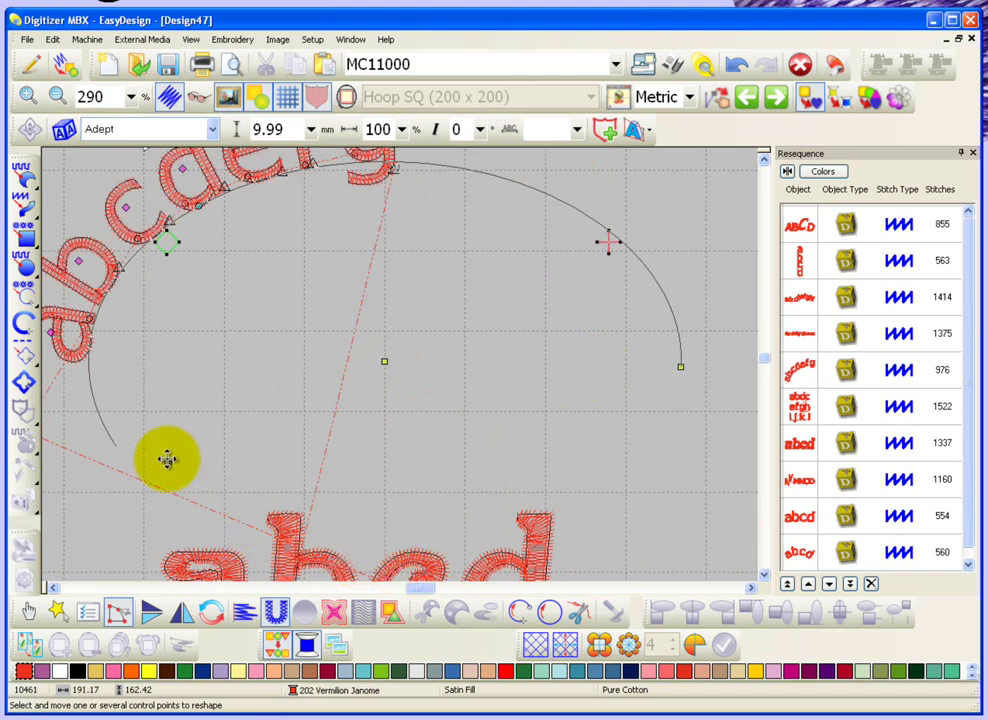
{"action": "left_click_drag", "start_coordinate": [91, 361], "coordinate": [91, 337]}
{"action": "left_click_drag", "start_coordinate": [682, 366], "coordinate": [683, 338]}
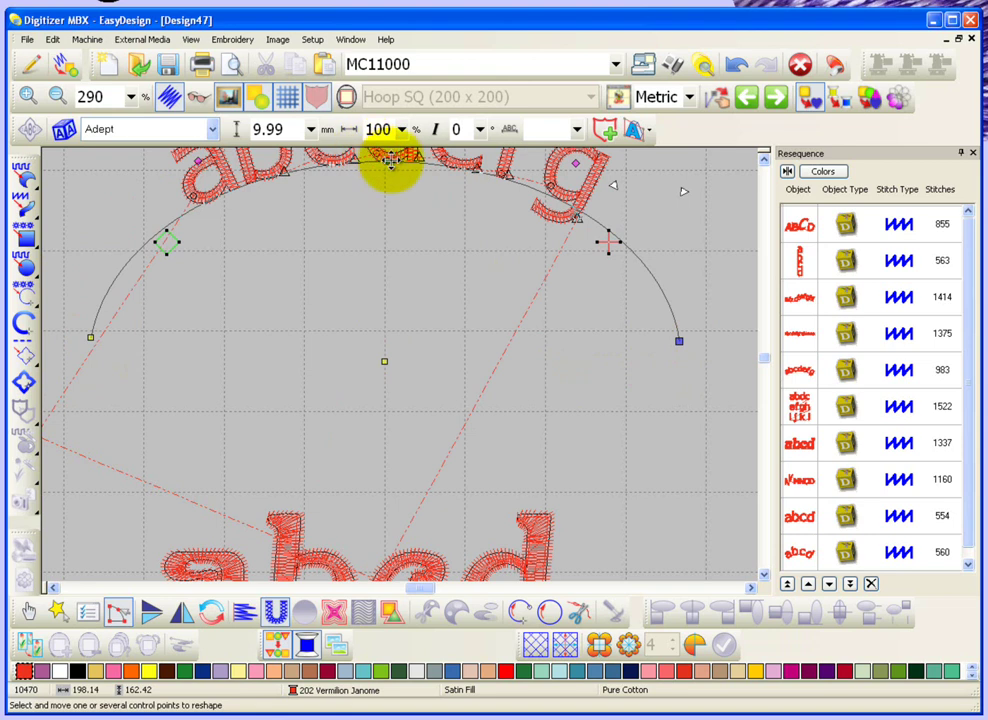
{"action": "left_click_drag", "start_coordinate": [388, 160], "coordinate": [386, 234]}
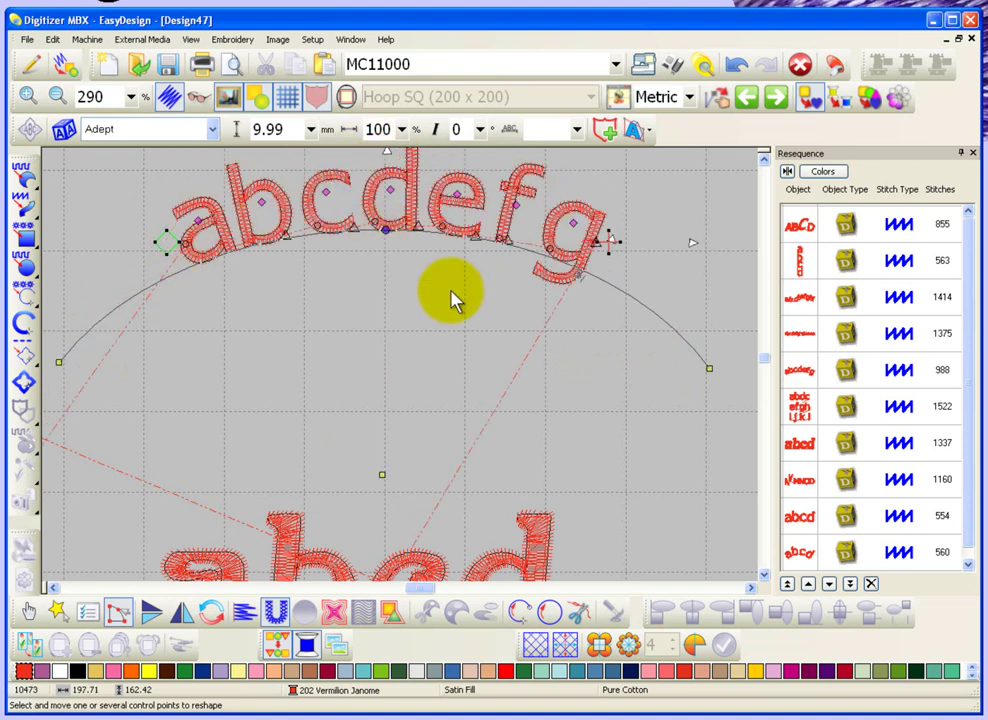
{"action": "key", "text": "shift+z"}
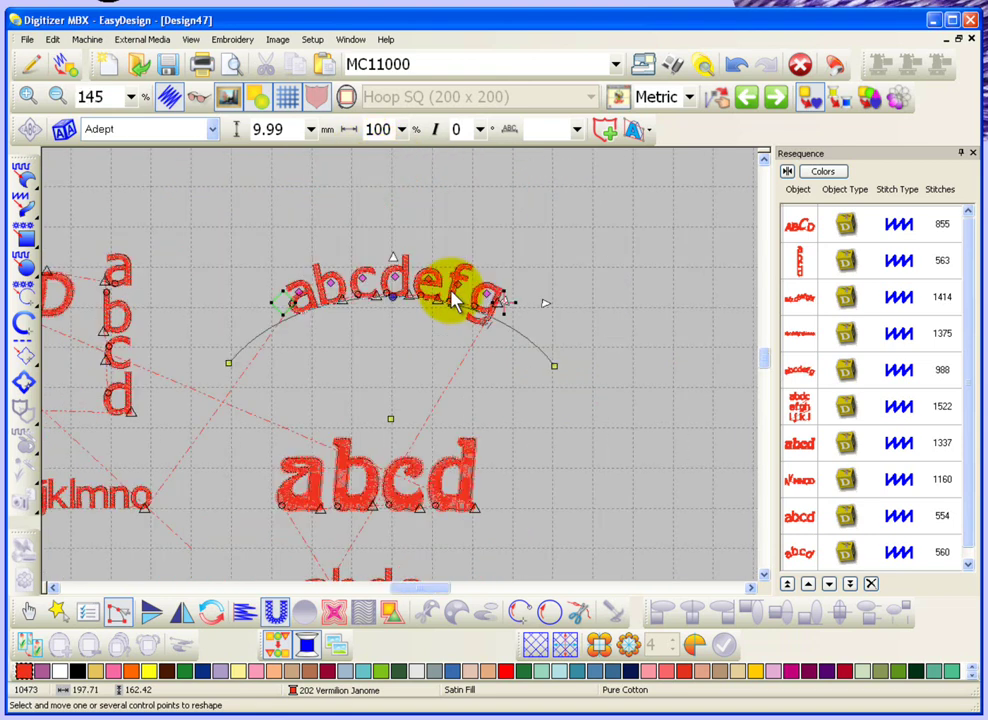
Zoom in on abcdefg in Reshape mode and nudge the letter c slightly left
{"action": "left_click", "coordinate": [27, 611]}
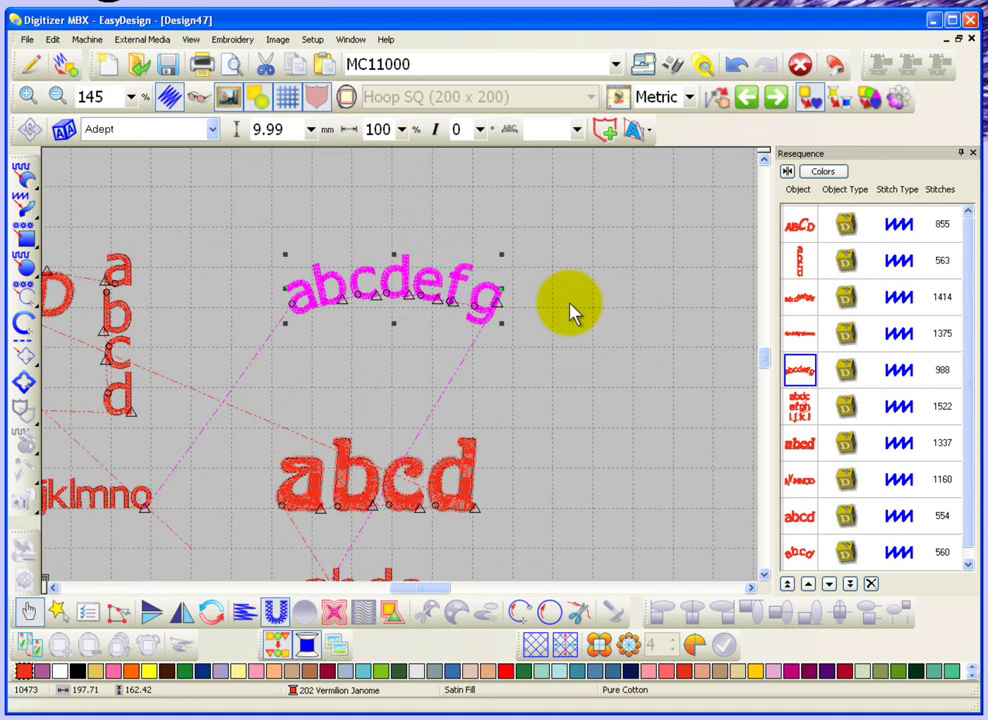
{"action": "key", "text": "b"}
{"action": "left_click_drag", "start_coordinate": [264, 222], "coordinate": [533, 360]}
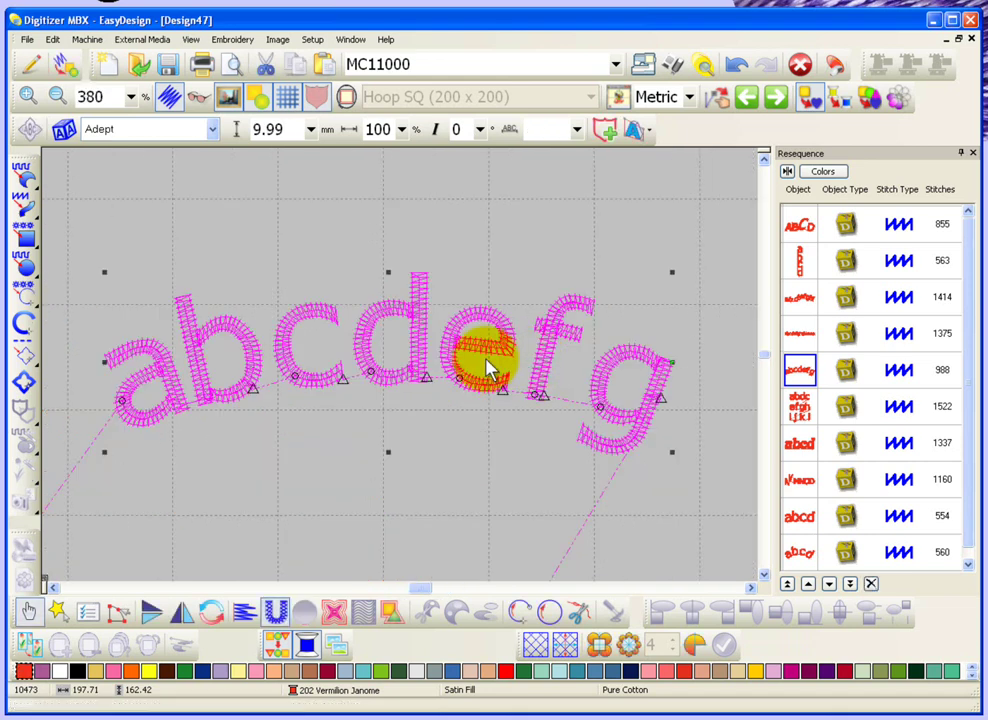
{"action": "left_click", "coordinate": [117, 612]}
{"action": "left_click", "coordinate": [303, 332]}
{"action": "left_click_drag", "start_coordinate": [303, 332], "coordinate": [299, 333]}
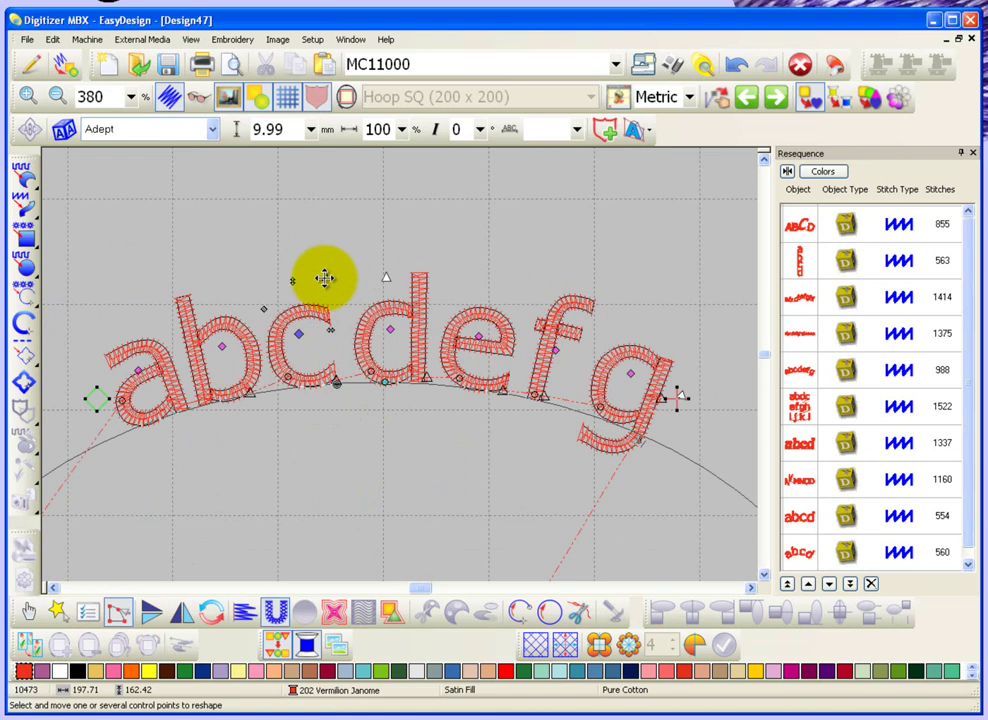
Raise the left start of the abcdefg arc, adjust the end point beside g, then deselect
{"action": "left_click", "coordinate": [385, 309]}
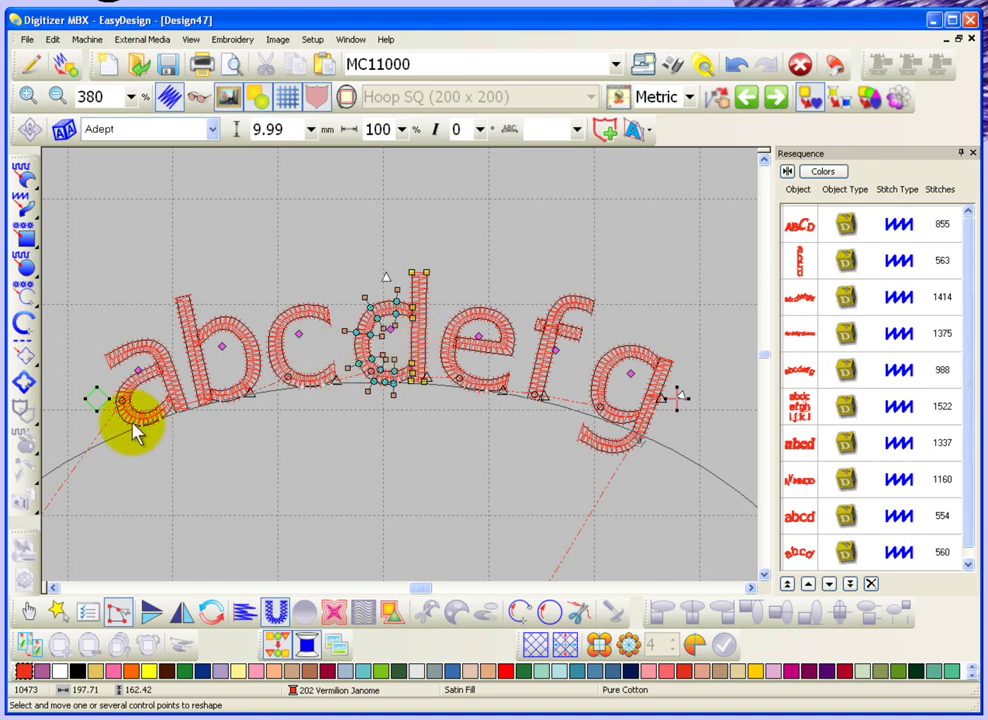
{"action": "left_click", "coordinate": [96, 398]}
{"action": "left_click_drag", "start_coordinate": [96, 398], "coordinate": [95, 355]}
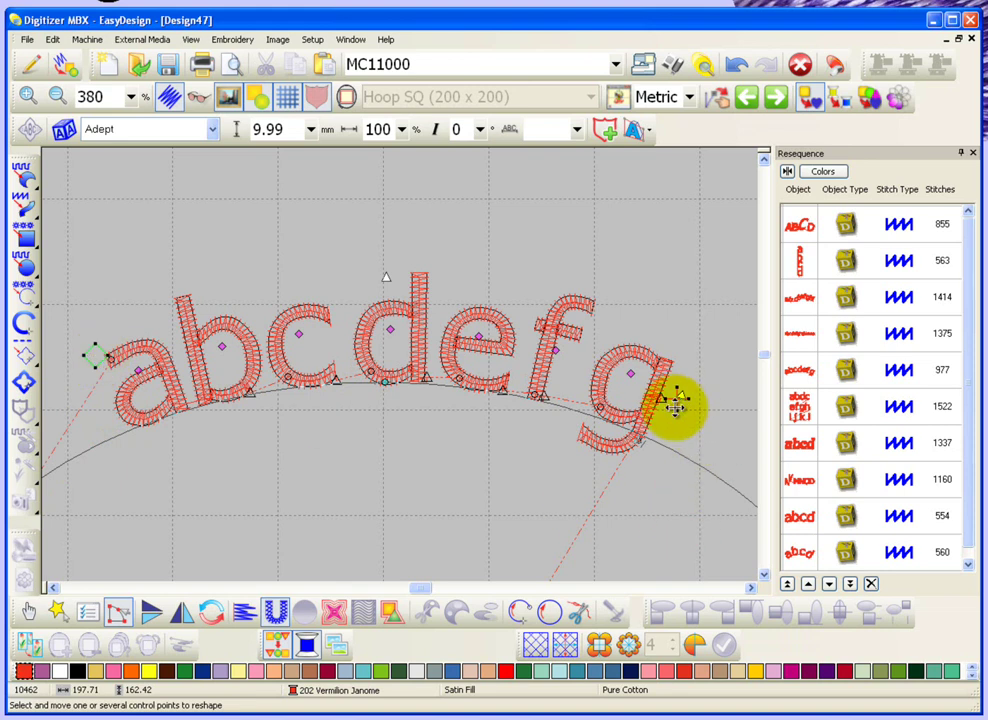
{"action": "left_click", "coordinate": [572, 441]}
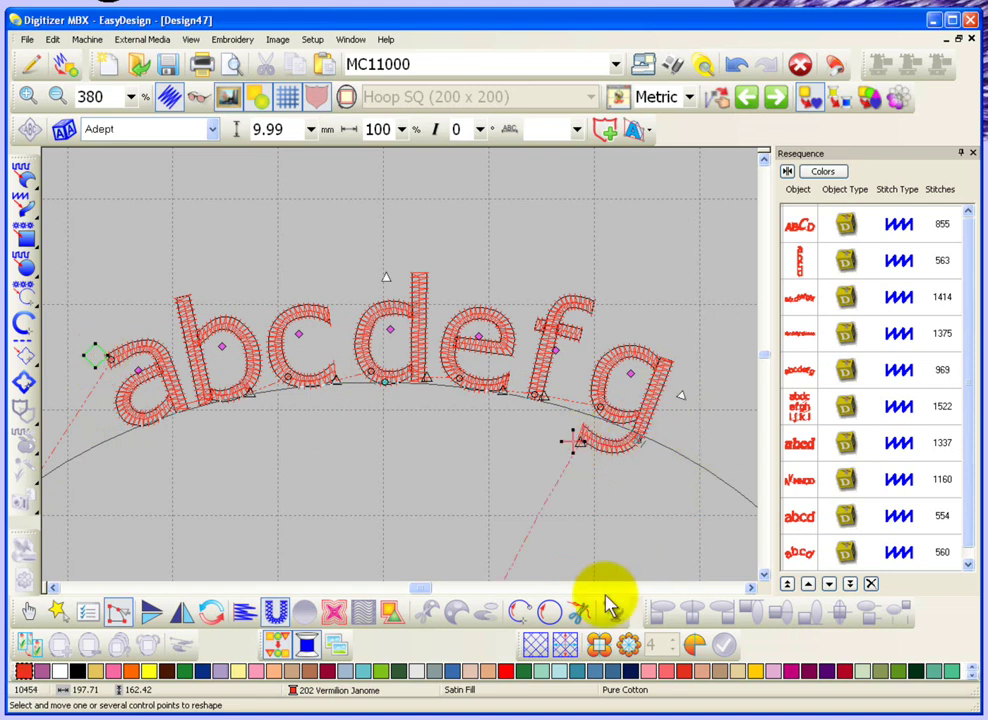
{"action": "key", "text": "shift+z"}
{"action": "key", "text": "shift+z"}
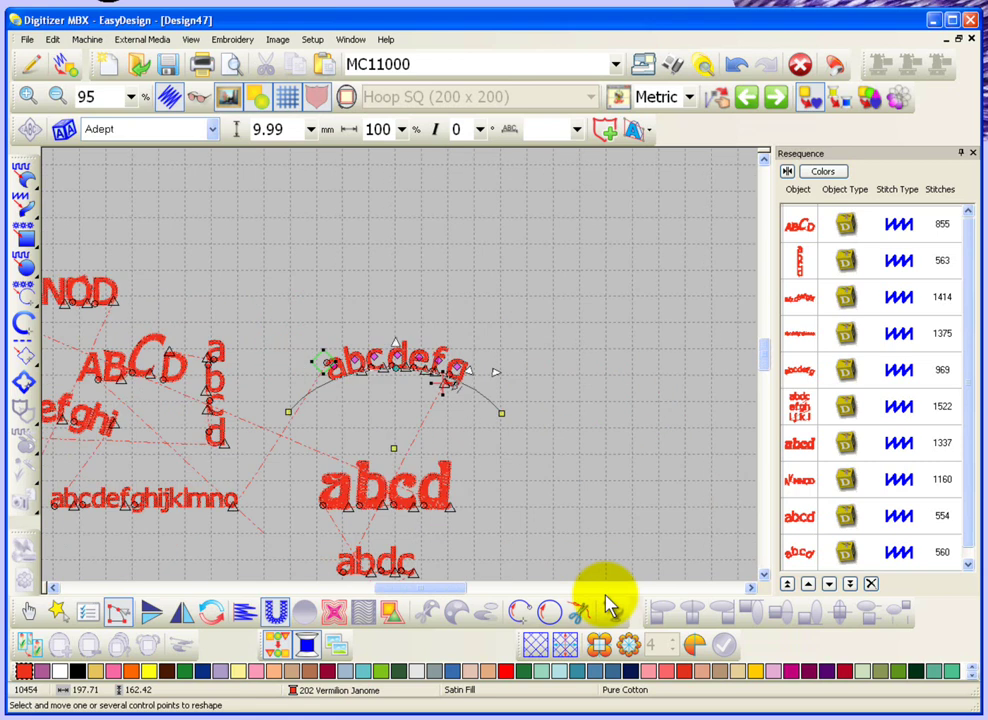
{"action": "left_click", "coordinate": [28, 612]}
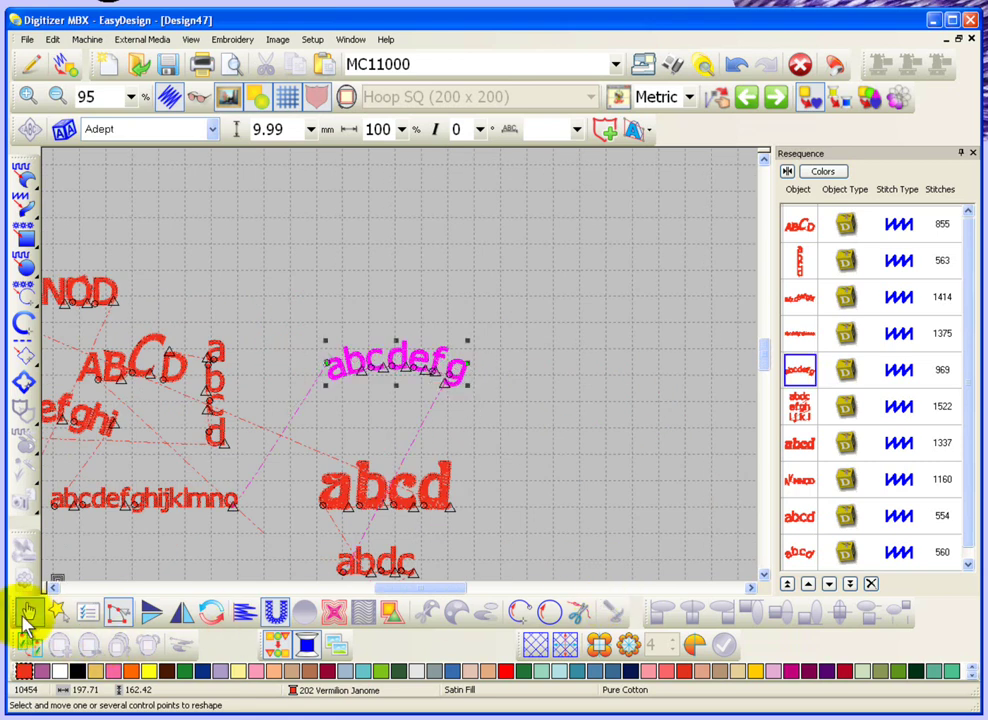
{"action": "left_click", "coordinate": [628, 386]}
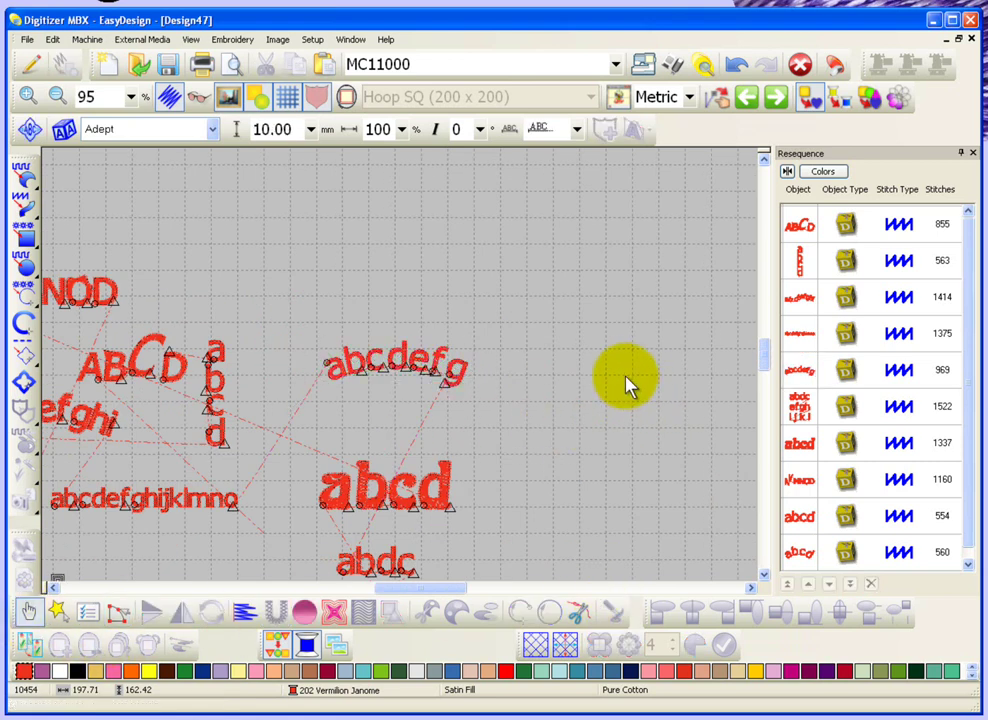